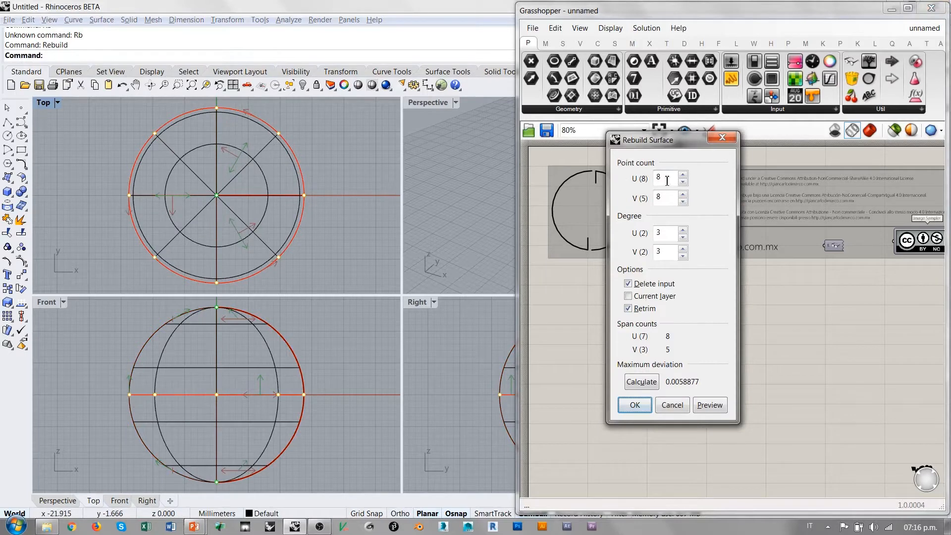
Rebuild the sphere with 8 × 8 points at degree 3 and display its control points in an enlarged Perspective view.
click(634, 404)
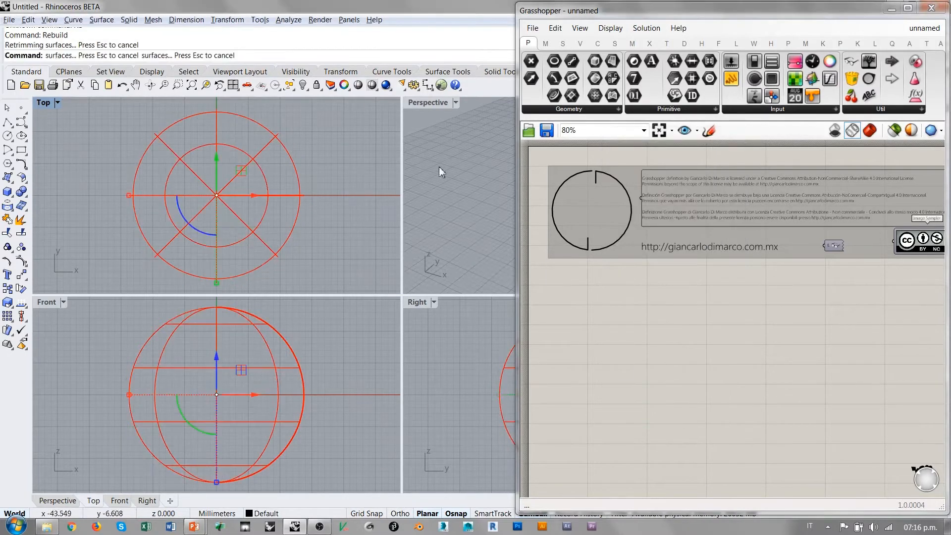
double_click(429, 102)
shift+right_drag(458, 225, 374, 332)
scroll(357, 267, down, 4)
key(F10)
right_drag(359, 404, 376, 384)
Deform the sphere by pulling its +X side control points outward and moving a second group from the front, then hide the points.
drag(358, 417, 425, 246)
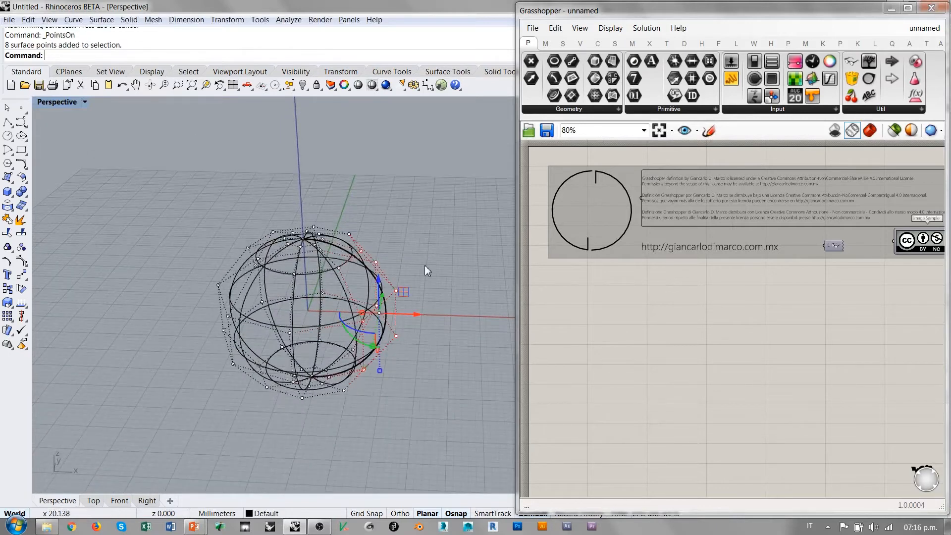
drag(416, 315, 474, 321)
right_drag(474, 321, 383, 317)
drag(246, 399, 390, 301)
drag(322, 307, 387, 364)
click(443, 393)
right_drag(444, 392, 291, 243)
key(Escape)
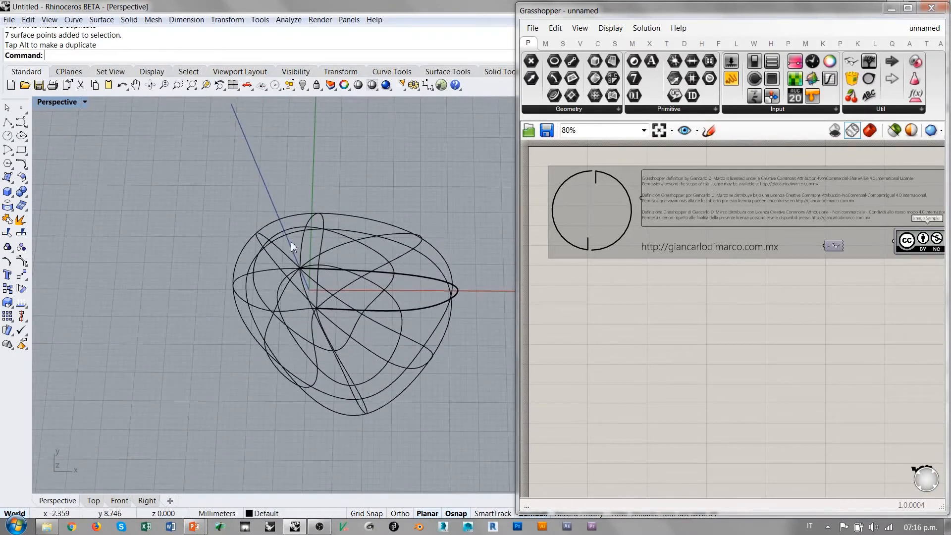
Display the surface's control points again, push a group on its +X side inward to form a notch, then hide the points.
click(359, 217)
key(F10)
right_drag(350, 303, 413, 281)
drag(407, 240, 496, 306)
drag(490, 267, 376, 270)
key(Escape)
key(Escape)
Add a Surface parameter to the Grasshopper canvas and assign the deformed sphere to it as its one surface.
right_drag(367, 344, 360, 273)
right_drag(361, 274, 367, 331)
right_drag(313, 275, 312, 300)
click(308, 269)
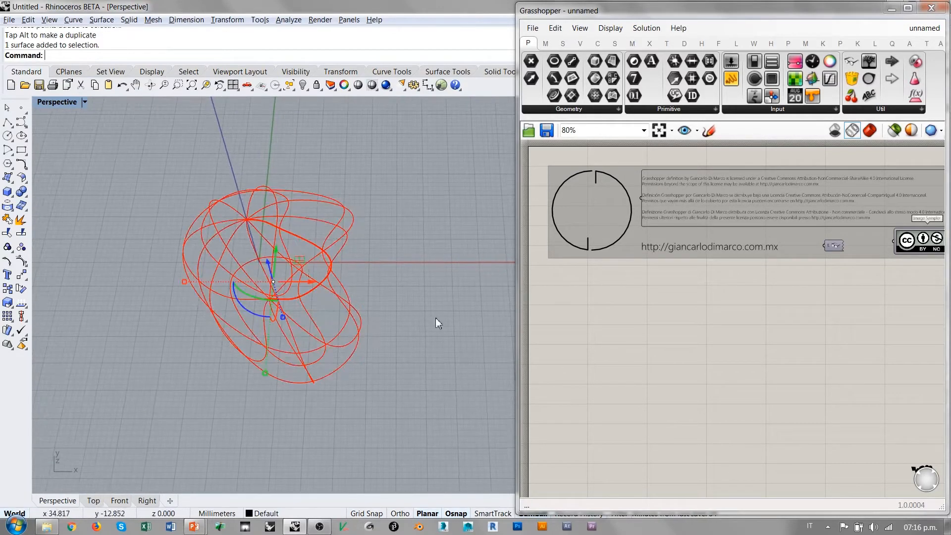
double_click(591, 334)
text(sr)
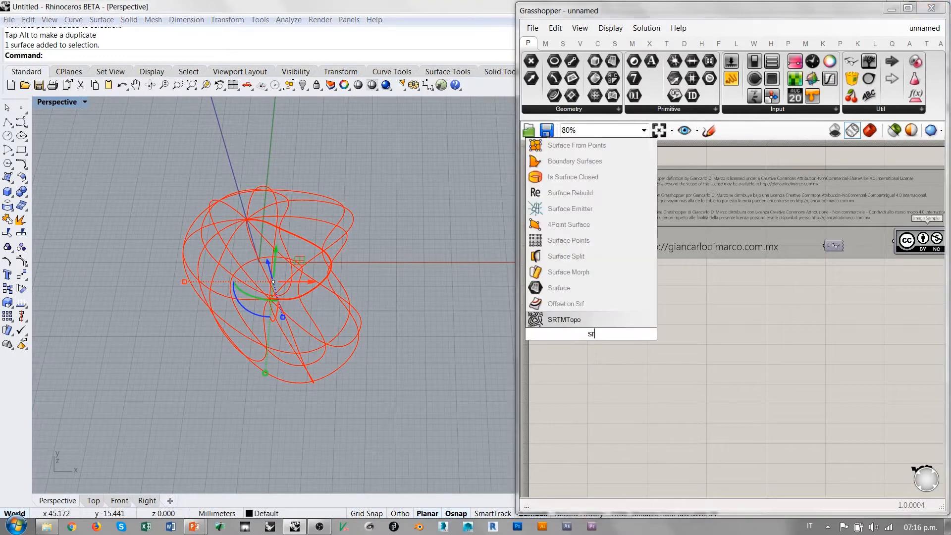
text(f)
key(Return)
right_click(590, 335)
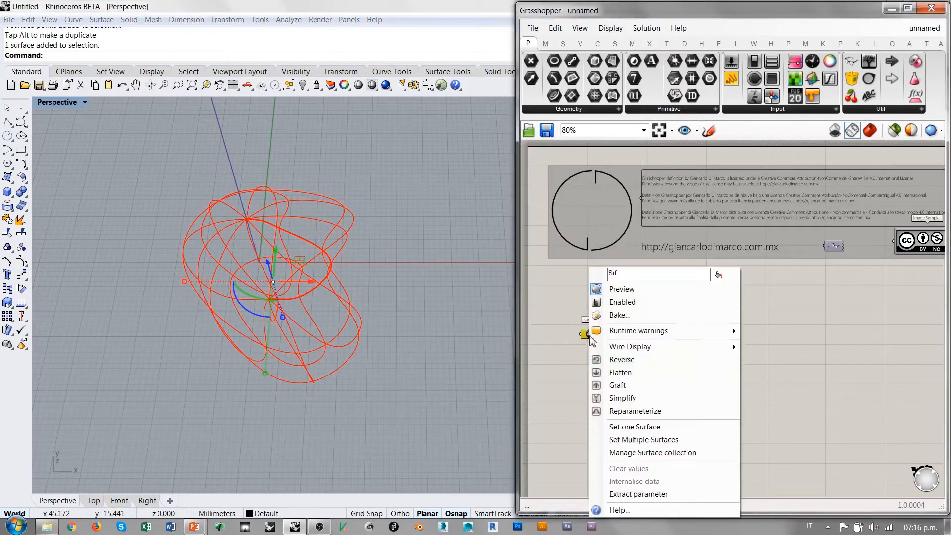
click(634, 427)
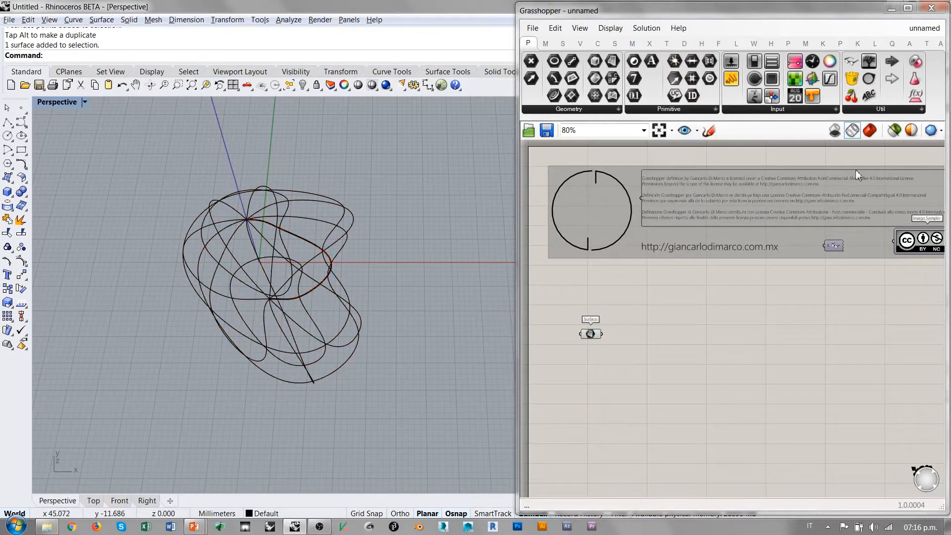
Show the Grasshopper geometry as a shaded preview with High Quality meshing.
click(870, 130)
right_drag(372, 348, 347, 277)
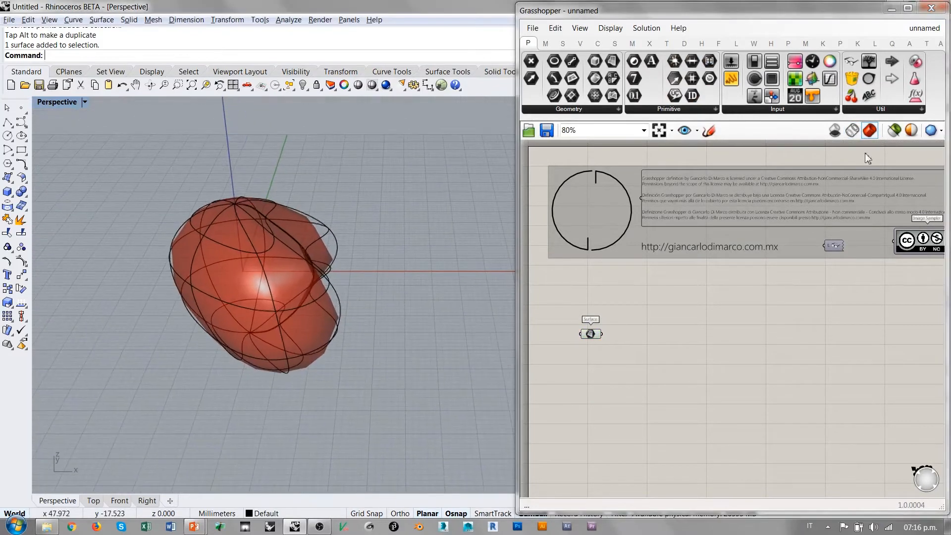
click(932, 130)
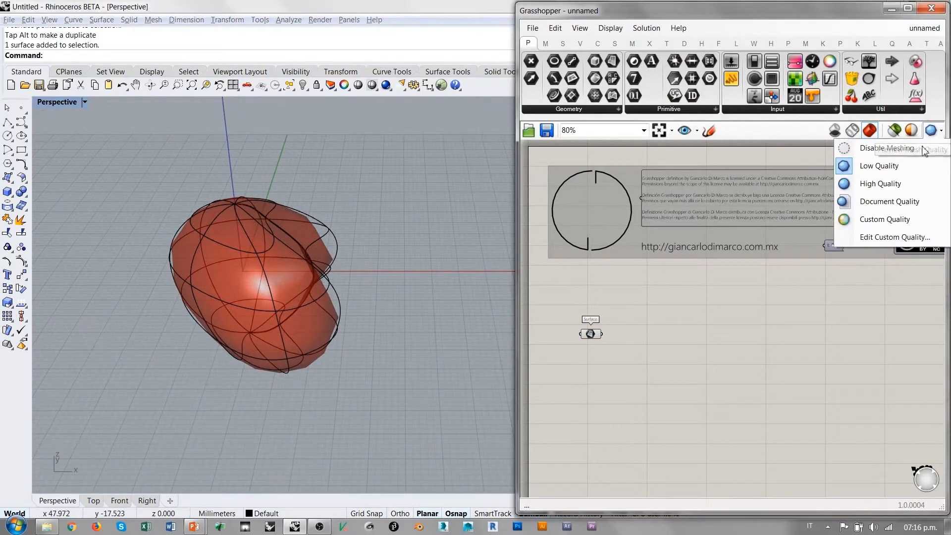
click(875, 190)
right_drag(347, 279, 317, 331)
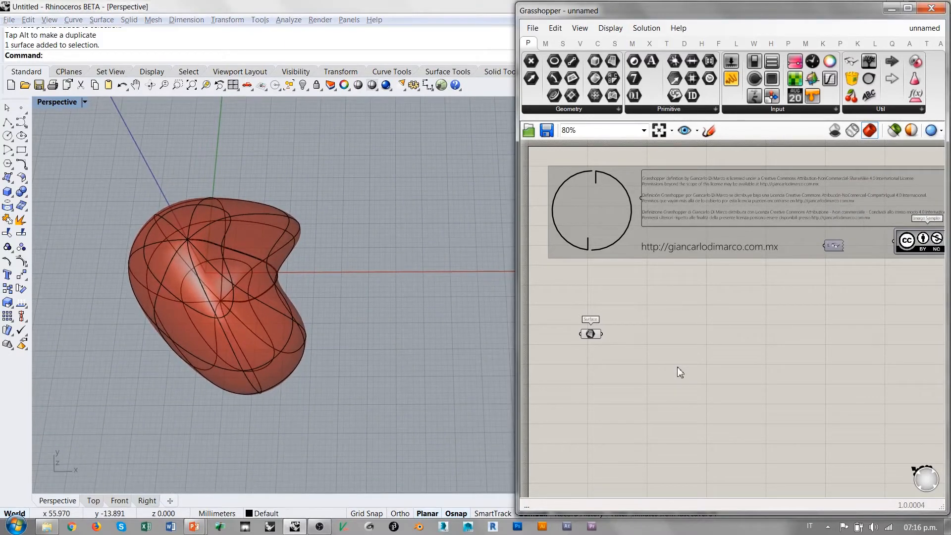
right_drag(378, 320, 360, 219)
right_drag(317, 246, 343, 290)
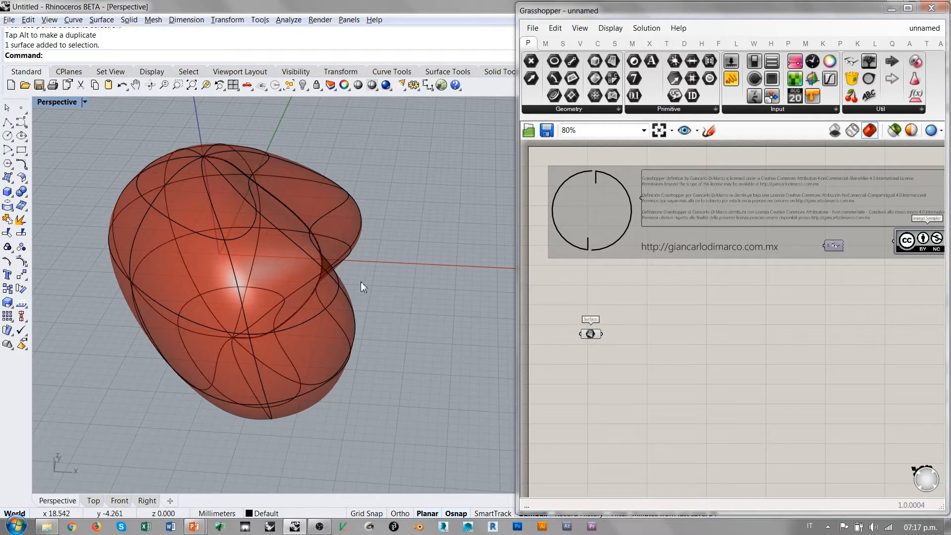
Reposition the Surface parameter and place a Contour component for Breps or meshes beside it.
drag(592, 336, 578, 303)
click(639, 350)
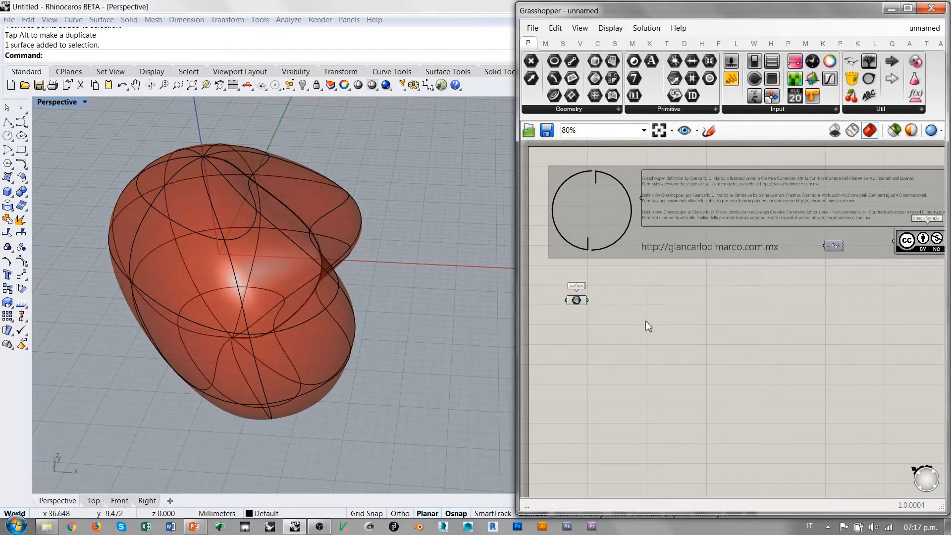
click(9, 209)
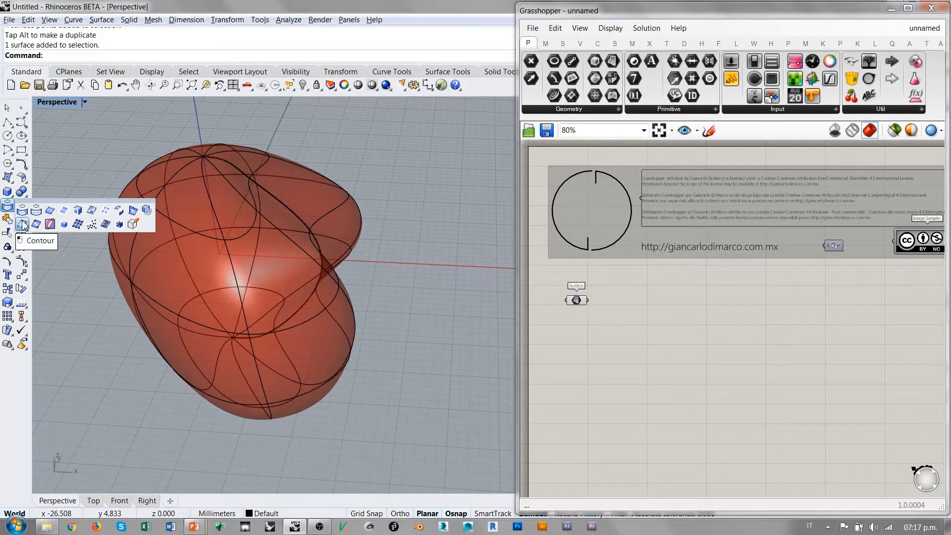
double_click(601, 361)
text(cont)
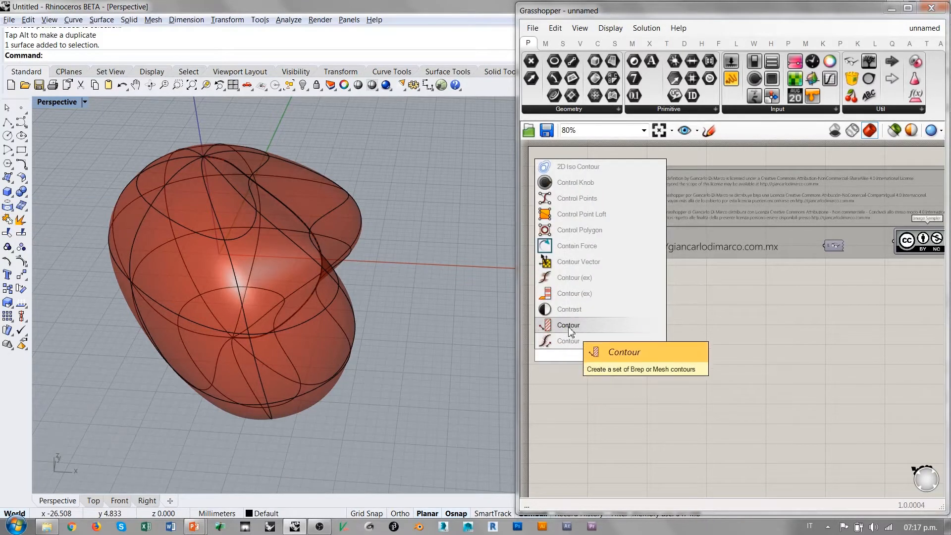
click(555, 341)
drag(601, 352, 644, 315)
scroll(560, 302, up, 5)
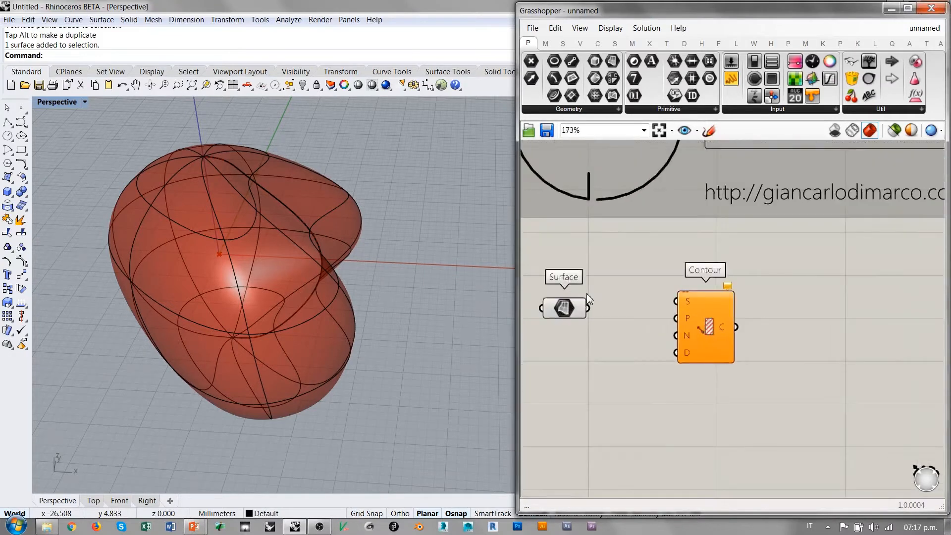
drag(822, 302, 811, 320)
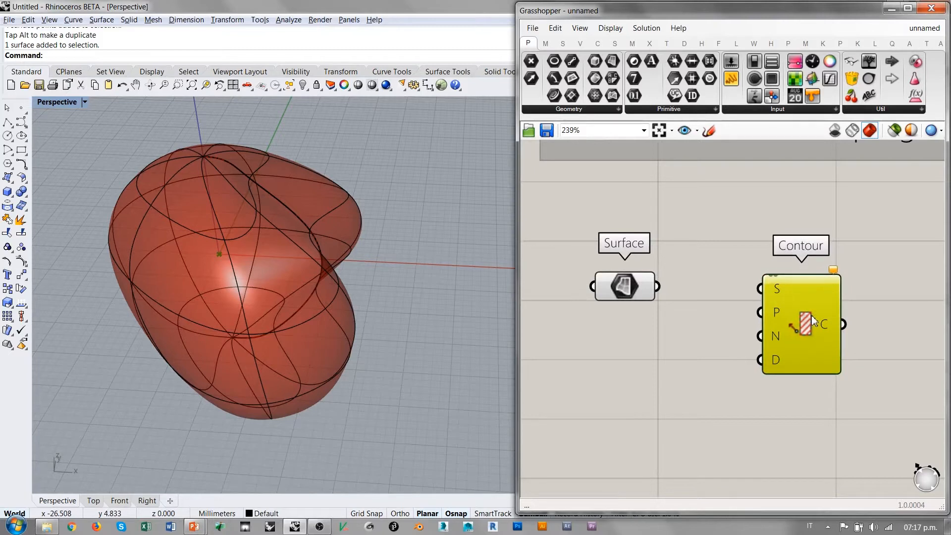
Adjust the Contour component's placement and connect the Surface parameter to its S input.
click(710, 304)
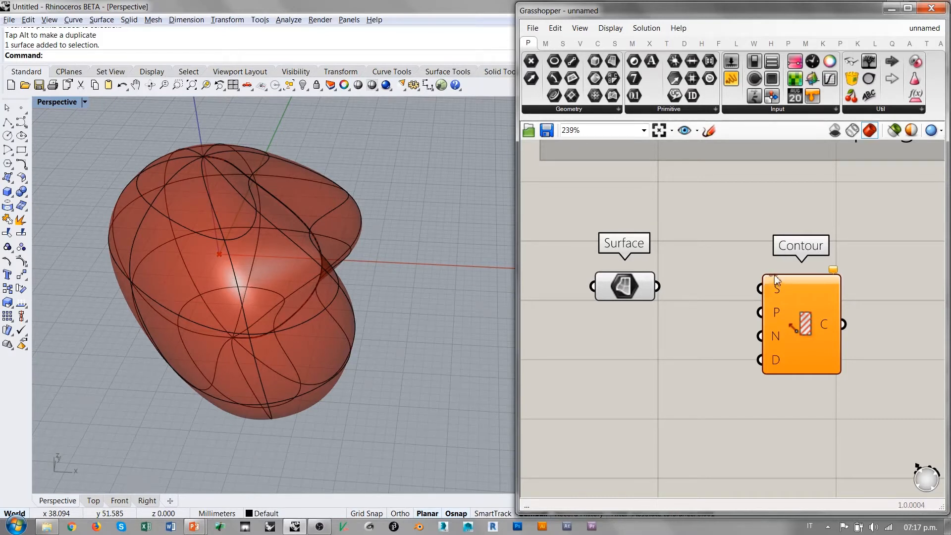
drag(809, 325, 819, 303)
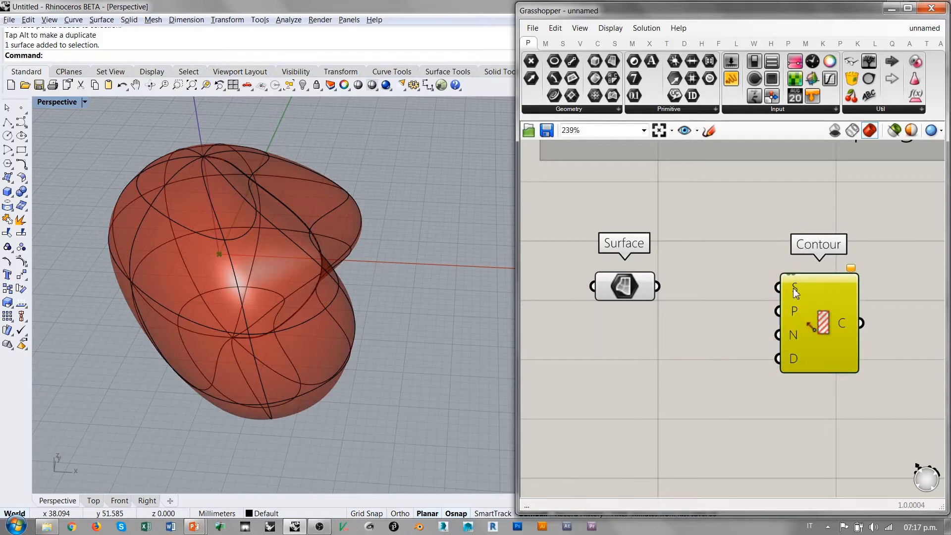
drag(778, 287, 657, 286)
drag(826, 312, 828, 310)
click(748, 337)
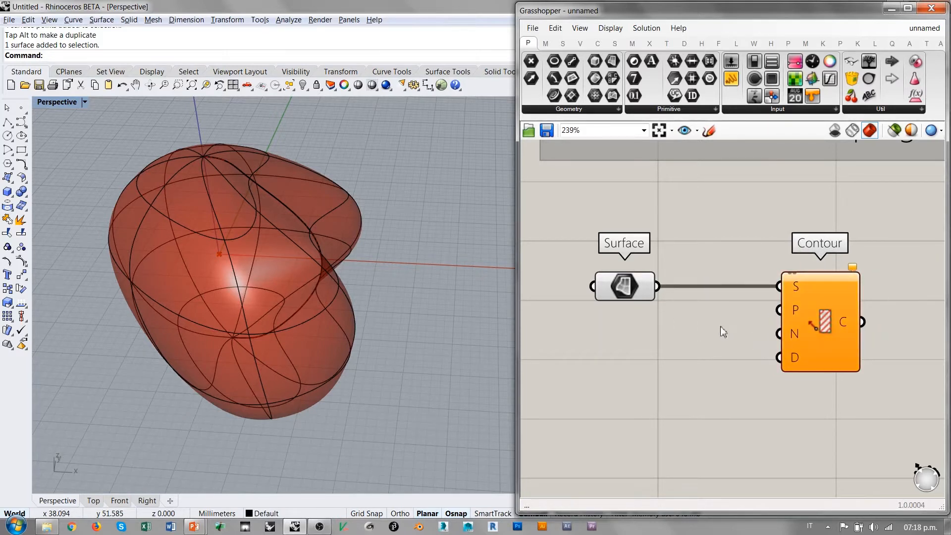
Examine the Contour component's point, normal and distance inputs in relation to the deformed surface.
mouse_move(795, 315)
right_drag(367, 318, 225, 269)
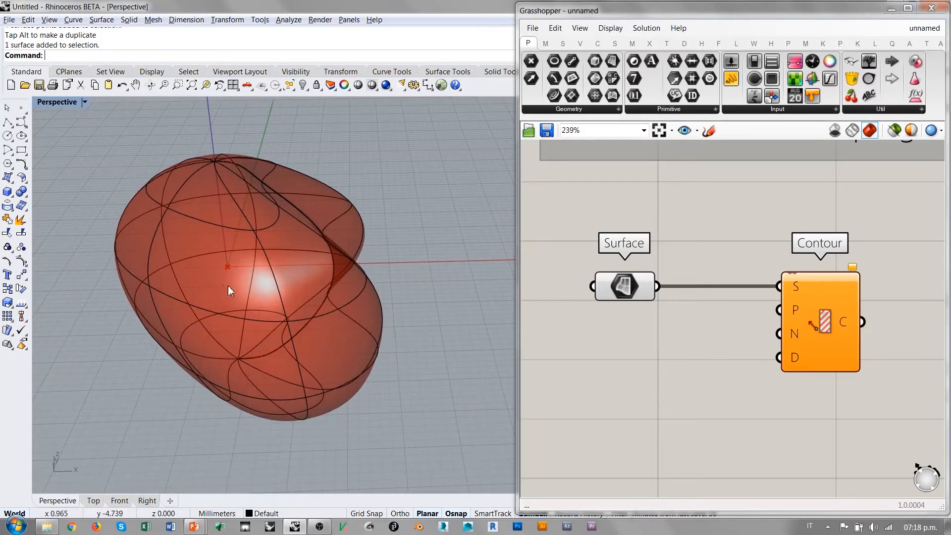
right_drag(227, 269, 230, 278)
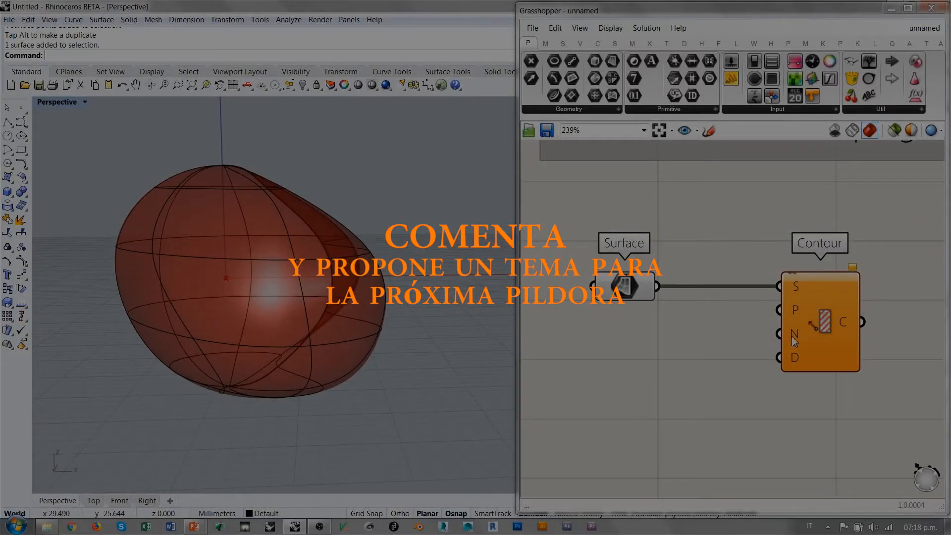
mouse_move(794, 341)
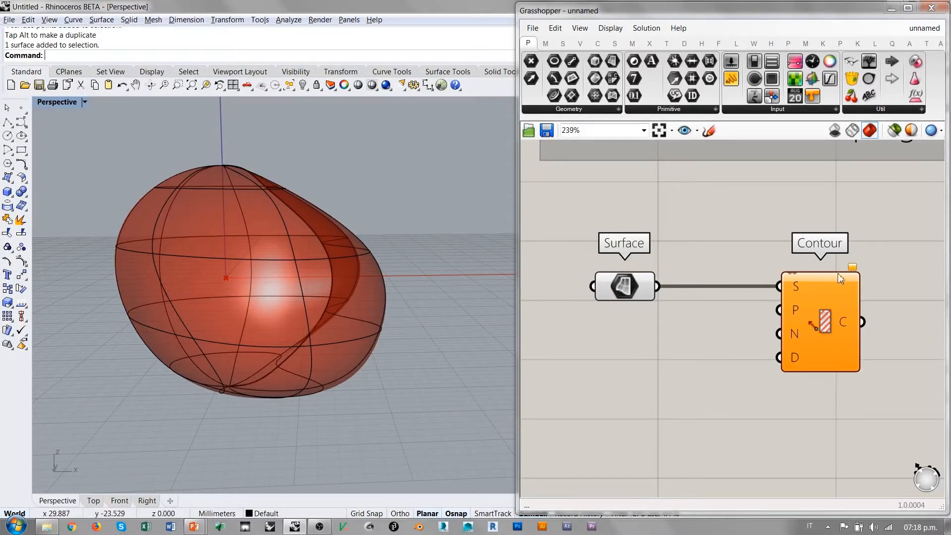
mouse_move(793, 360)
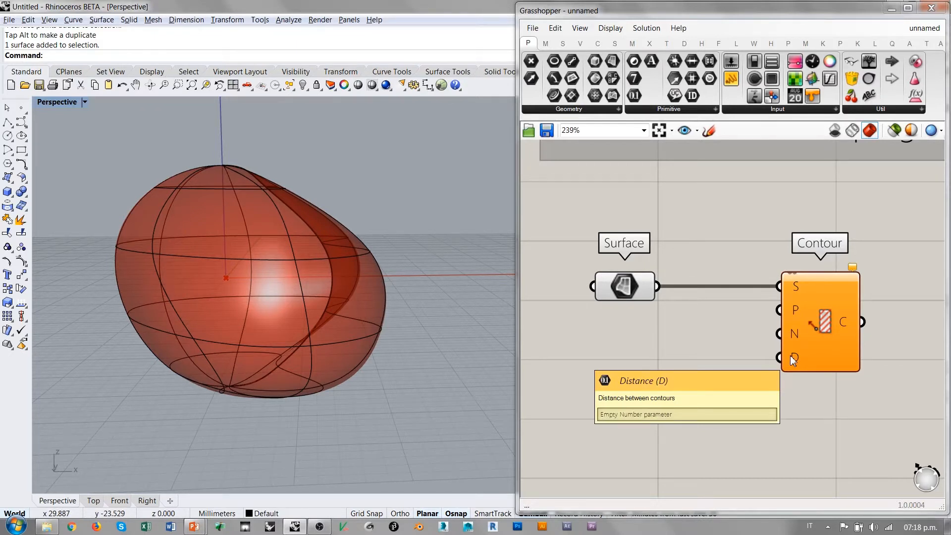
right_drag(283, 266, 495, 325)
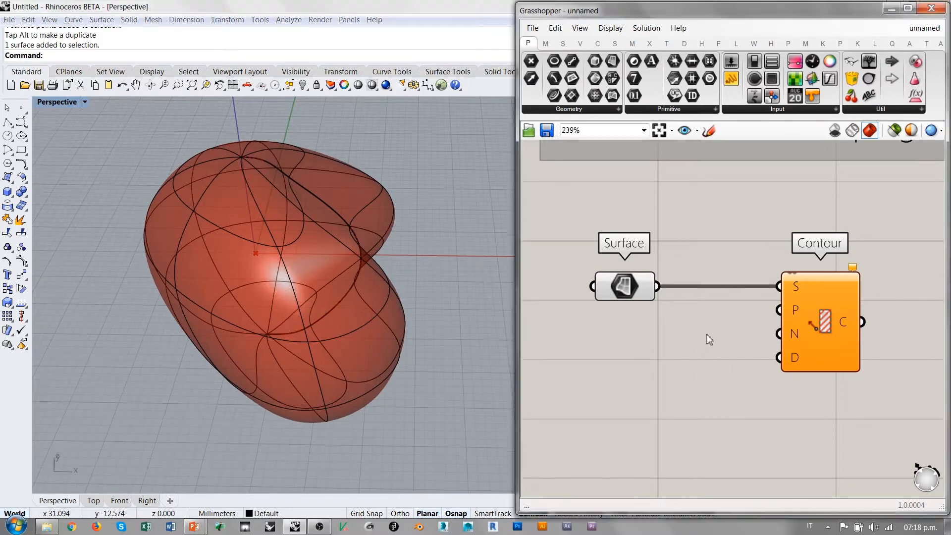
right_drag(706, 334, 723, 329)
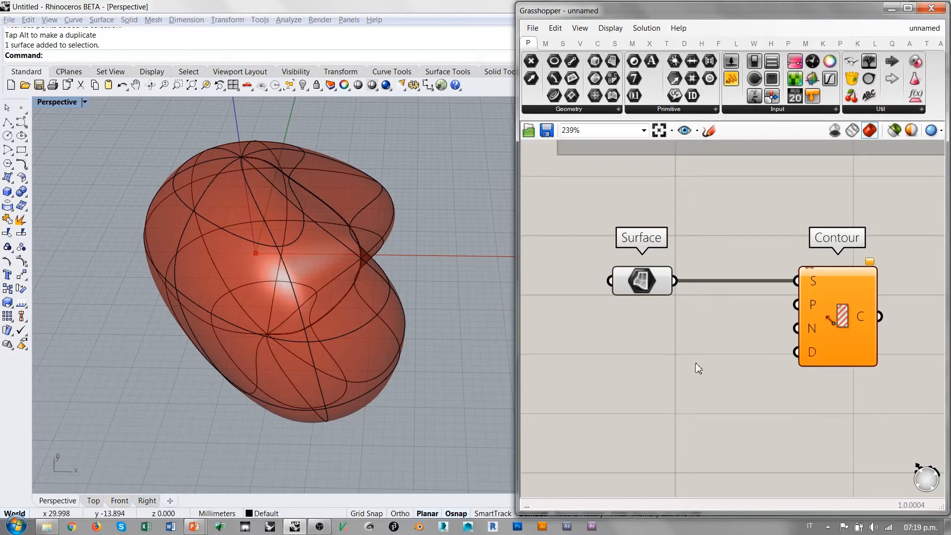
right_drag(387, 297, 328, 356)
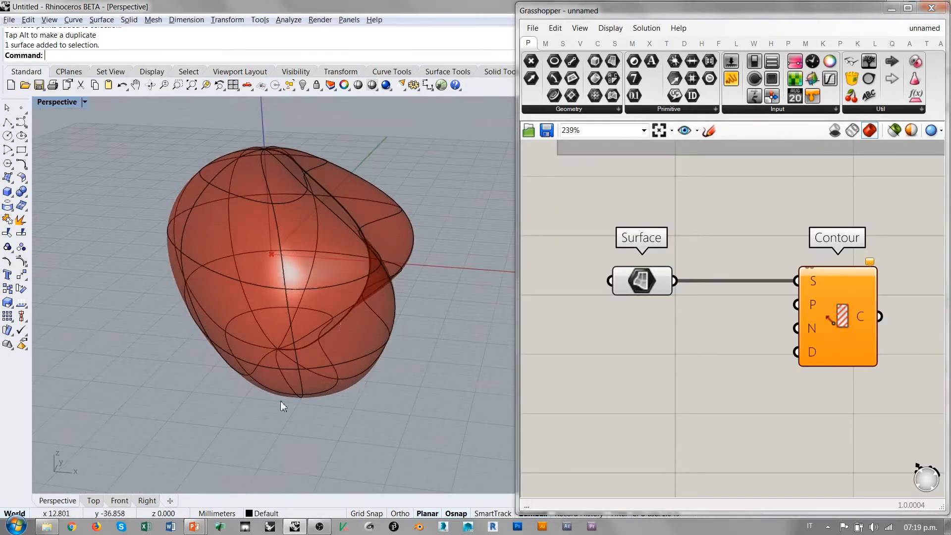
mouse_move(356, 320)
right_down()
mouse_move(382, 340)
mouse_move(386, 333)
mouse_move(347, 322)
right_up()
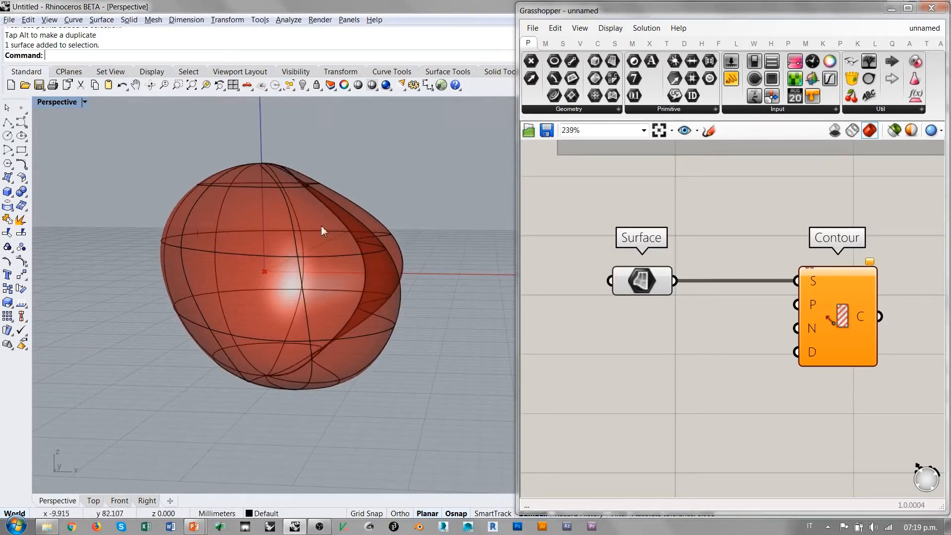
Add a number slider ranging from 2 to 5, set to 2, and connect it to Contour's D input.
double_click(600, 388)
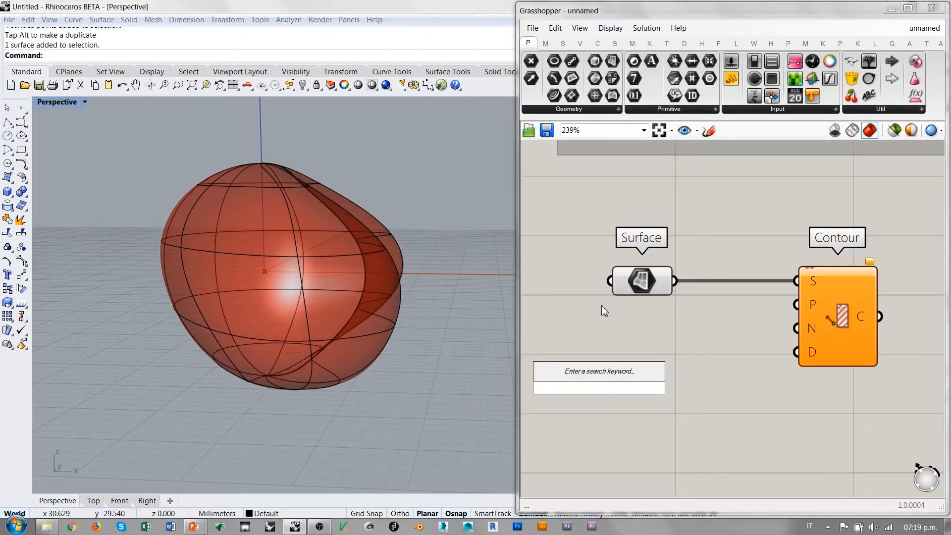
text(2<)
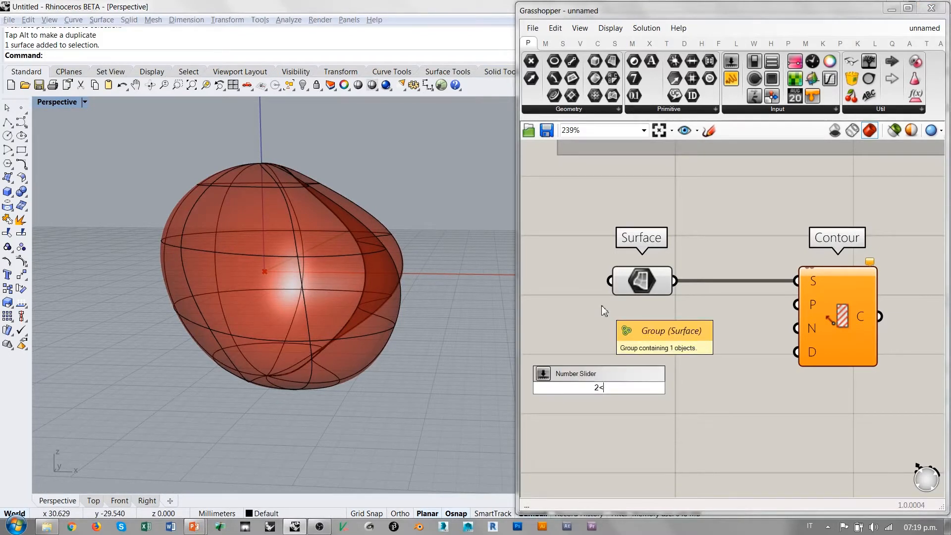
text(5)
key(Return)
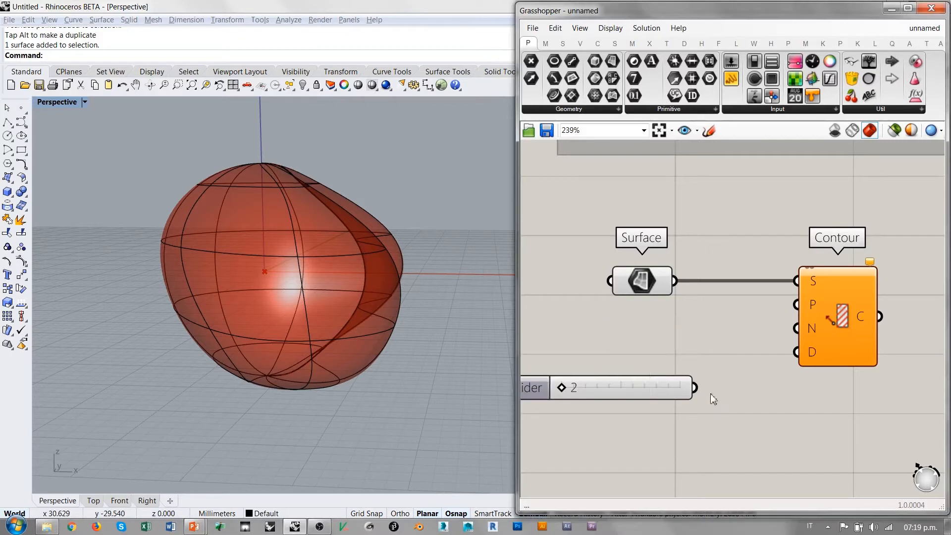
drag(694, 387, 797, 352)
drag(829, 312, 821, 312)
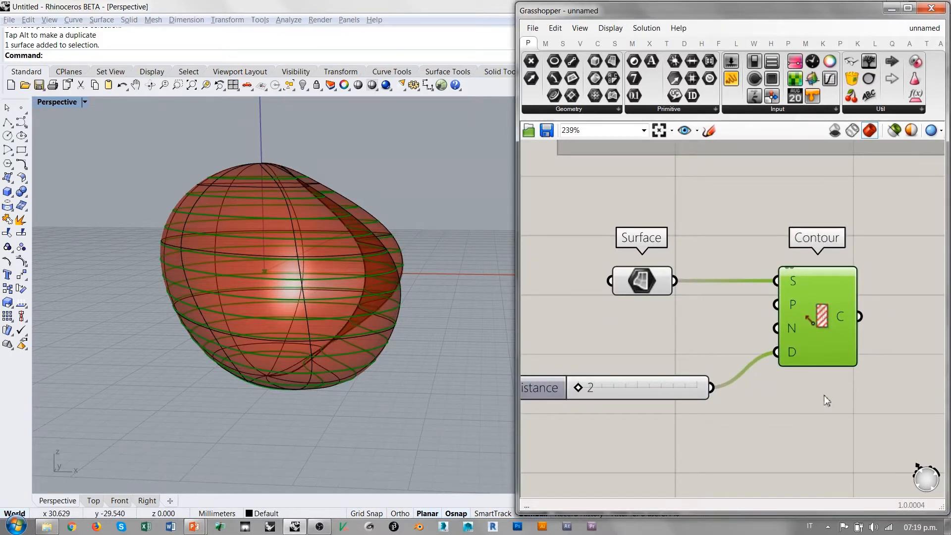
Inspect the contour curves on the surface from several angles, along with Contour's start point input.
right_drag(382, 322, 340, 334)
click(691, 326)
drag(813, 308, 832, 326)
click(726, 331)
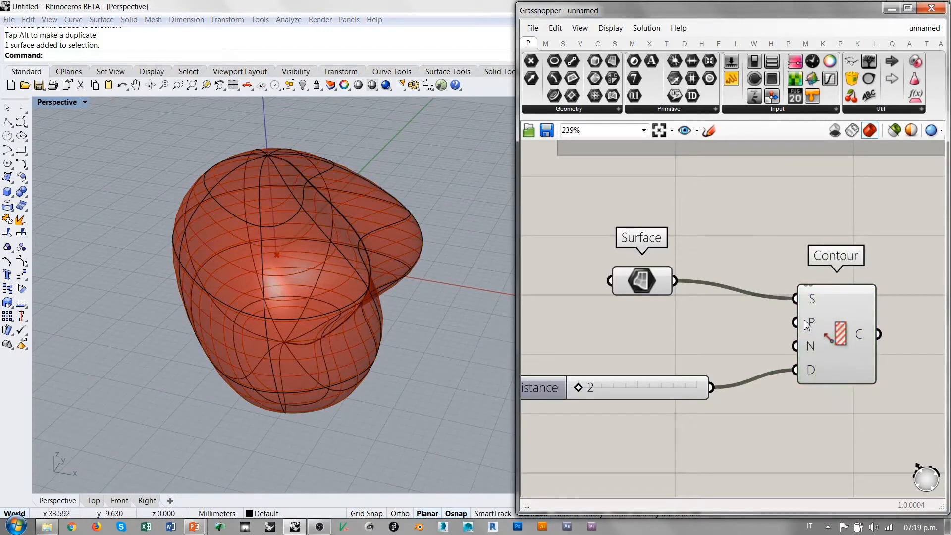
mouse_move(807, 324)
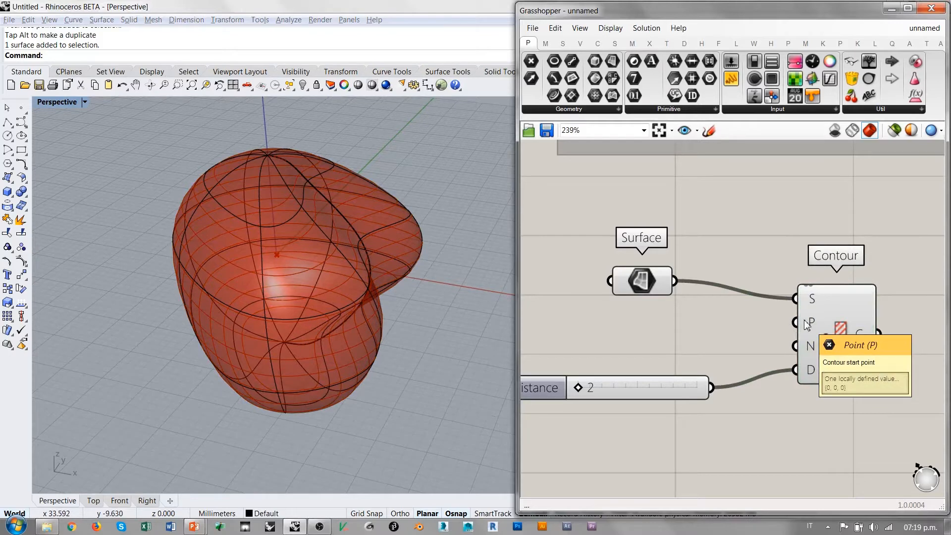
right_drag(346, 290, 348, 298)
right_drag(360, 247, 327, 261)
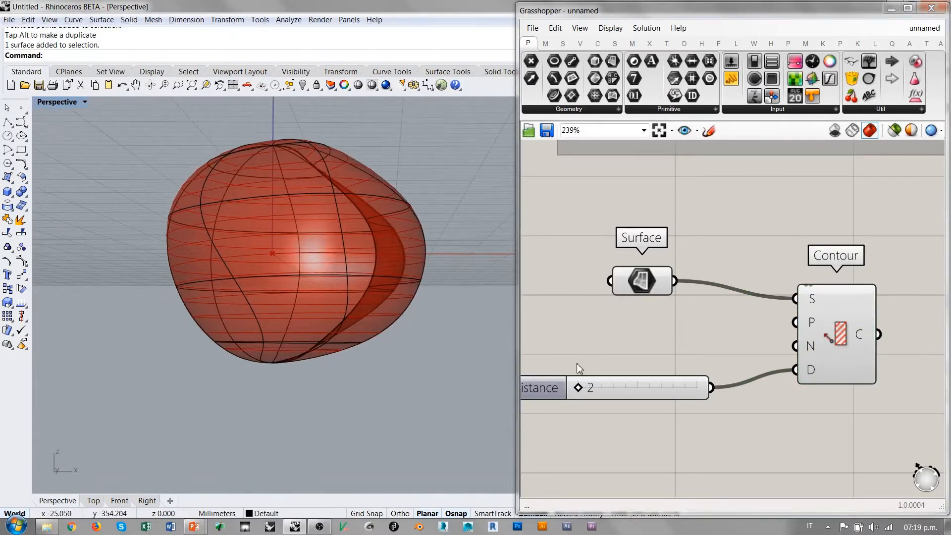
right_drag(268, 366, 452, 281)
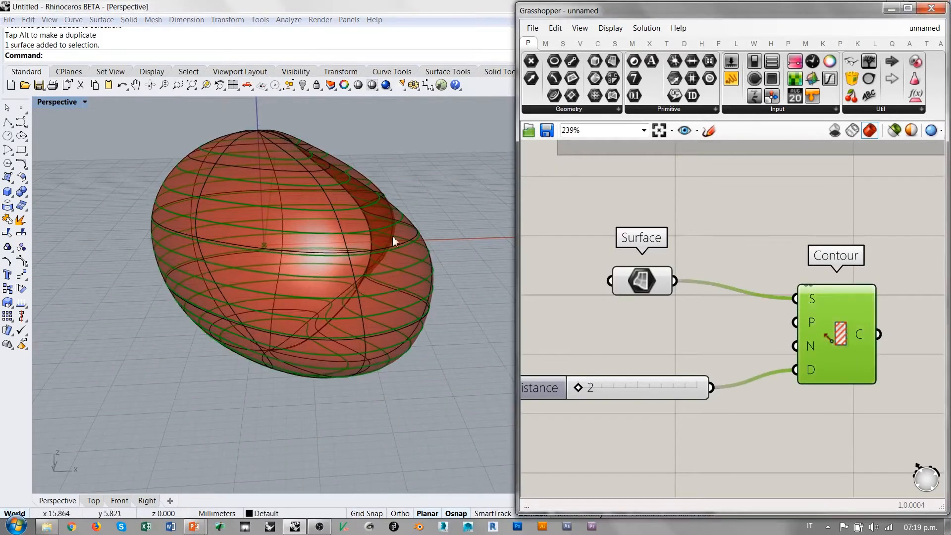
Move the Contour component and the Distance slider away from the Surface parameter to free space between them.
right_drag(393, 236, 243, 372)
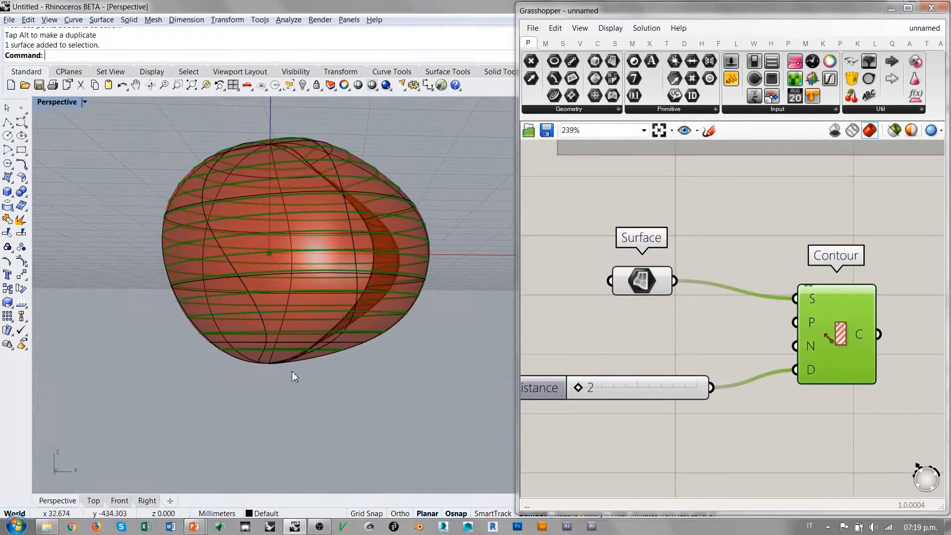
right_drag(266, 367, 327, 242)
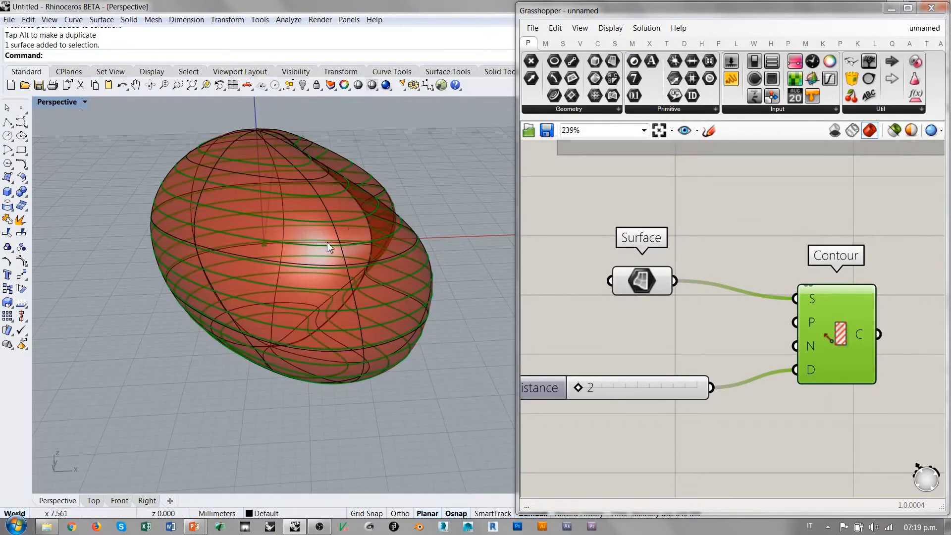
scroll(678, 312, down, 3)
drag(700, 282, 810, 330)
drag(615, 314, 755, 353)
Add a Bounding Box component beside the Surface parameter and connect the surface to its C input.
double_click(643, 296)
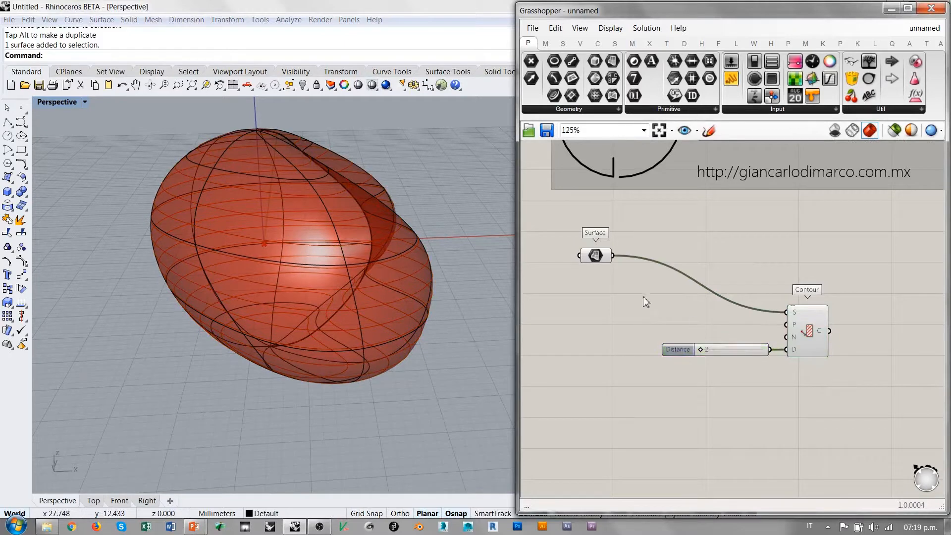
text(bb)
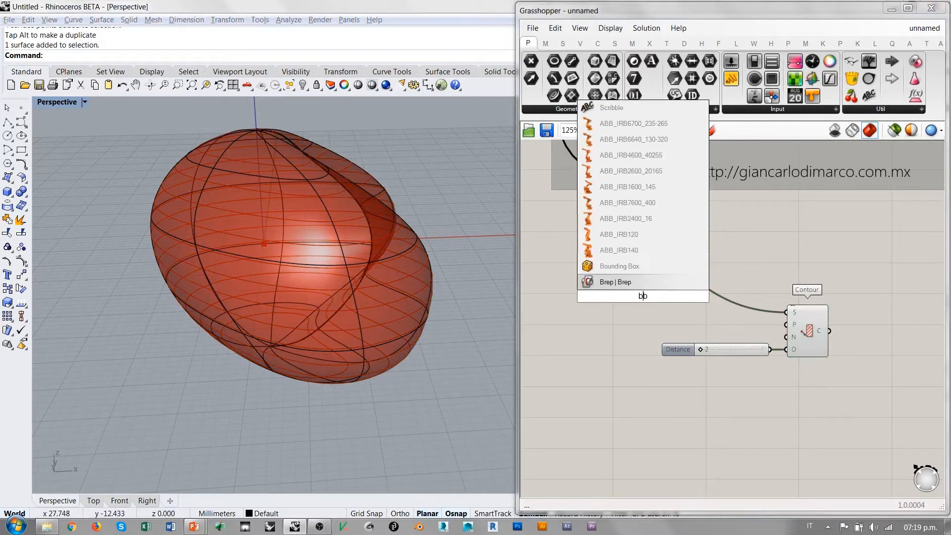
click(628, 271)
drag(612, 255, 654, 293)
Add a Deconstruct Box component and connect Bounding Box's upper B output to its B input.
double_click(702, 311)
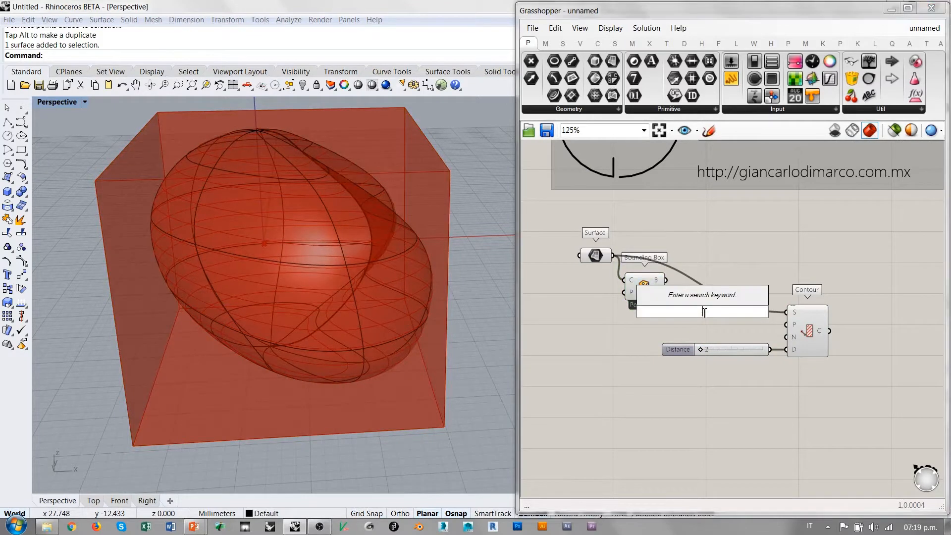
text(dec)
click(659, 233)
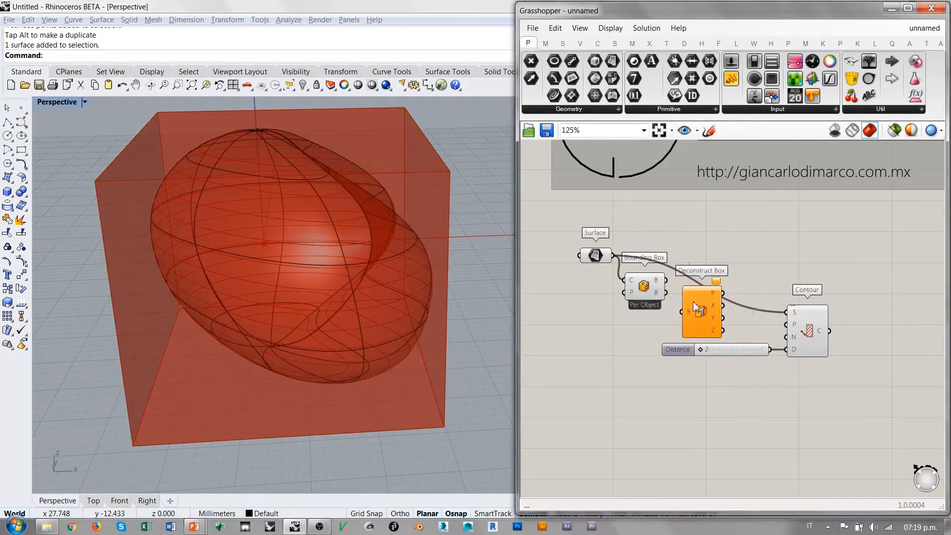
drag(666, 285, 696, 290)
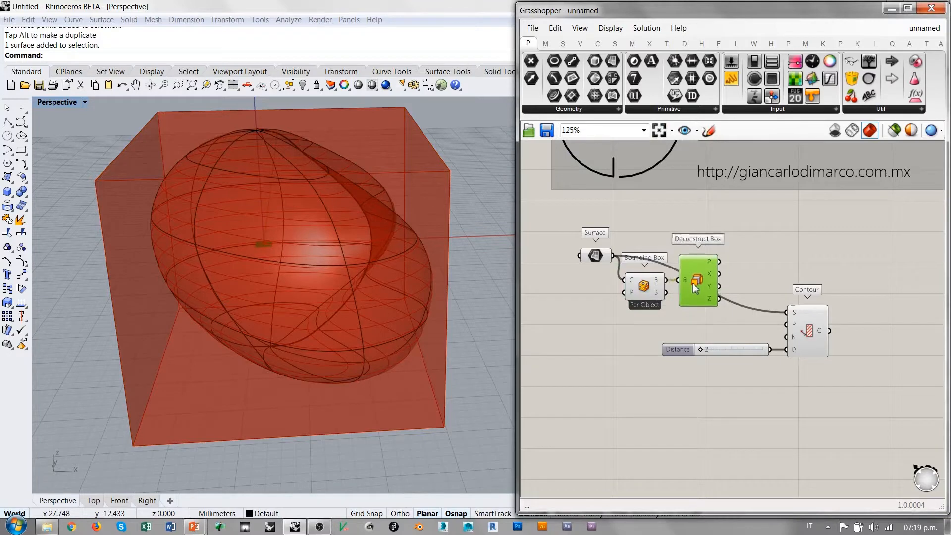
Turn off the viewport previews of the Bounding Box component and the Surface parameter.
click(643, 333)
click(600, 257)
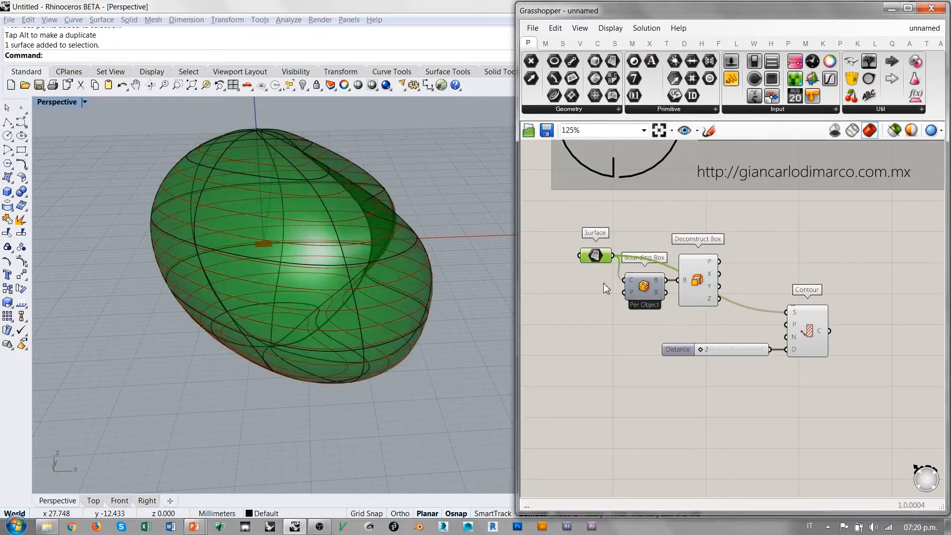
key(ctrl+q)
click(604, 310)
Shift Contour and the Distance slider farther from Deconstruct Box and turn off Contour's preview.
right_drag(712, 312, 654, 308)
drag(799, 309, 686, 364)
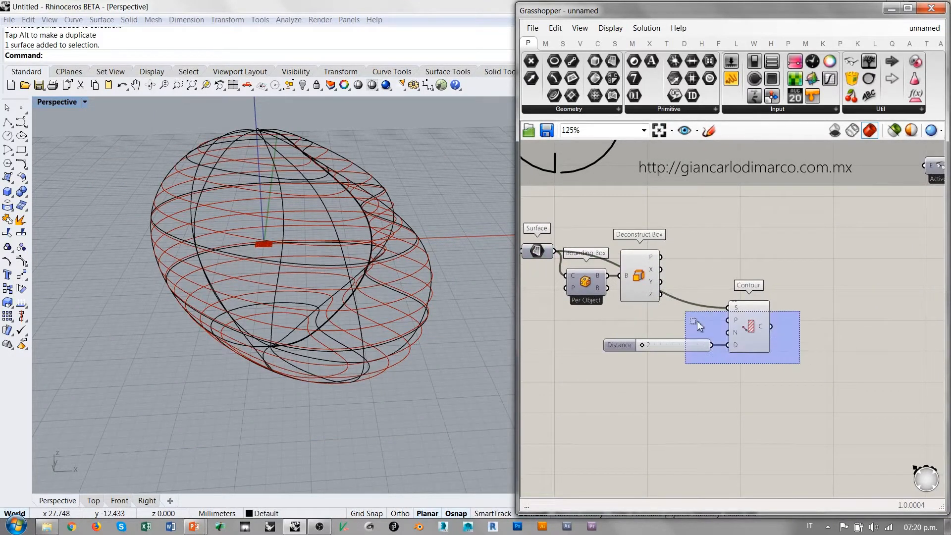
drag(754, 325, 883, 373)
key(ctrl+q)
click(767, 293)
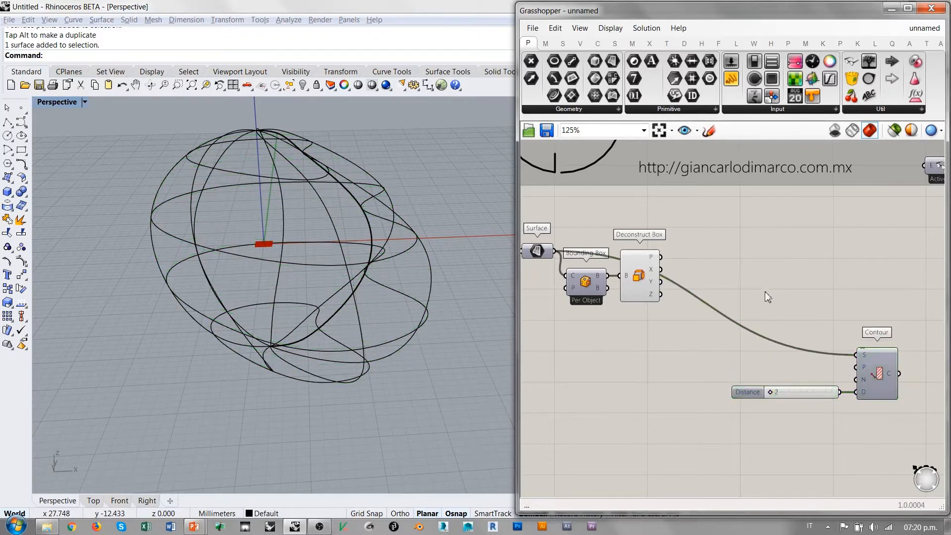
Examine Deconstruct Box's outputs, especially the Z dimension, in relation to the deformed sphere's lowest point.
right_drag(766, 293, 787, 299)
click(660, 283)
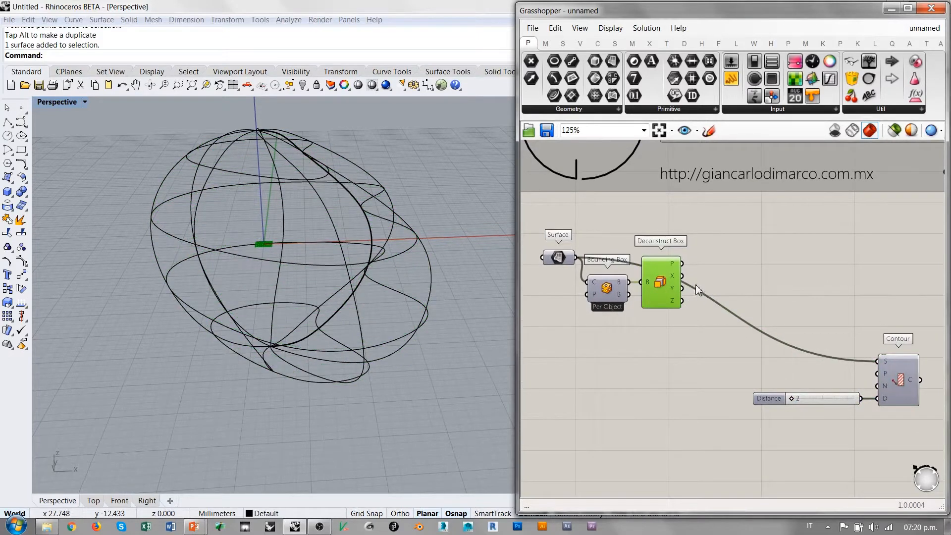
scroll(697, 290, up, 2)
click(713, 246)
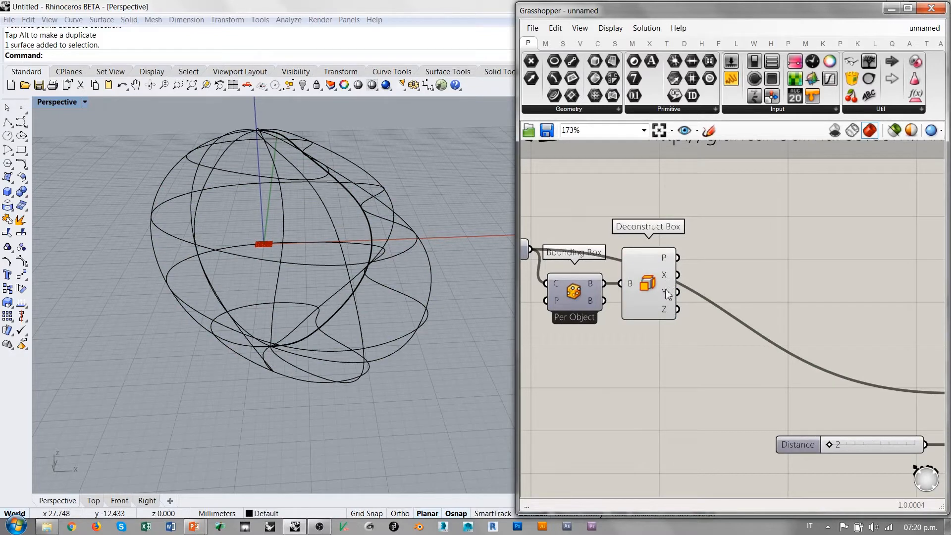
mouse_move(270, 371)
right_down()
mouse_move(284, 314)
mouse_move(285, 372)
right_up()
right_drag(791, 401, 727, 342)
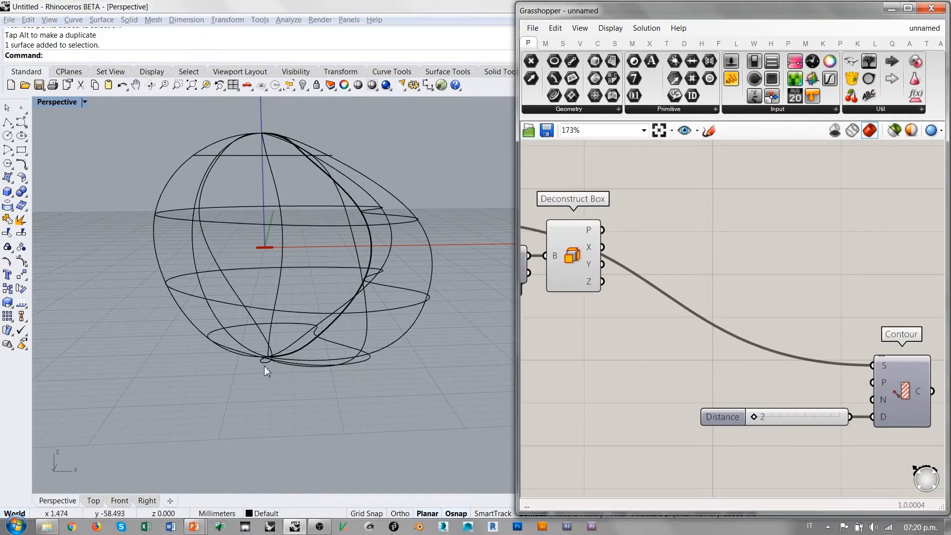
right_drag(265, 368, 253, 372)
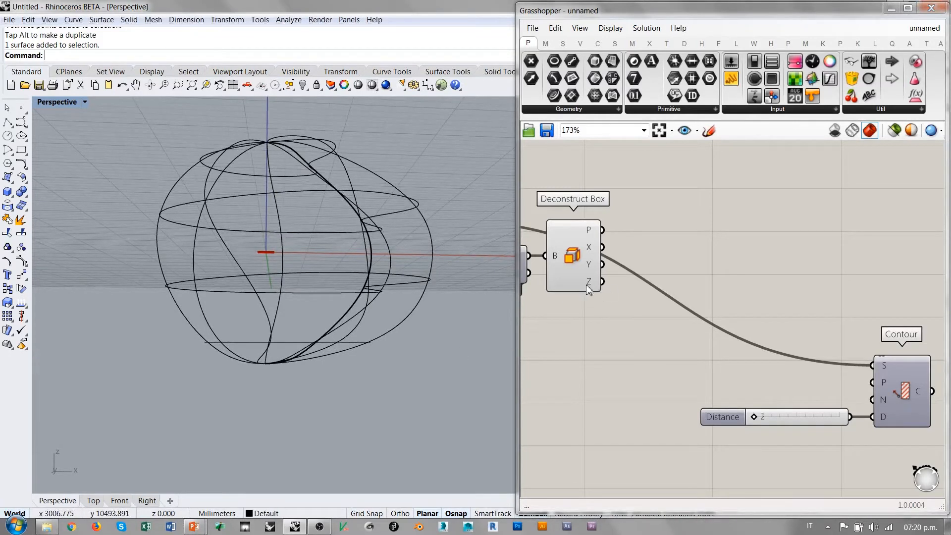
mouse_move(589, 287)
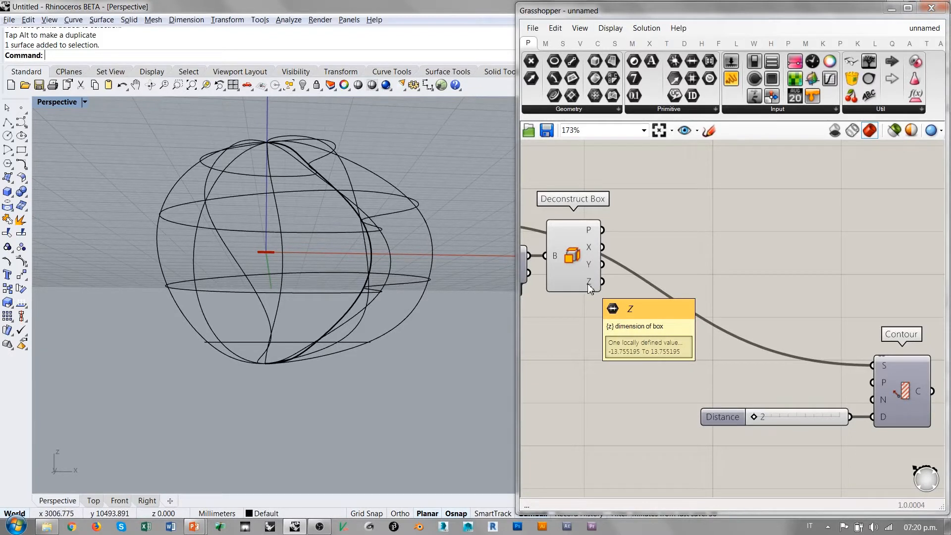
Add a Deconstruct Domain component and connect Deconstruct Box's Z output to its I input.
right_drag(640, 292, 632, 320)
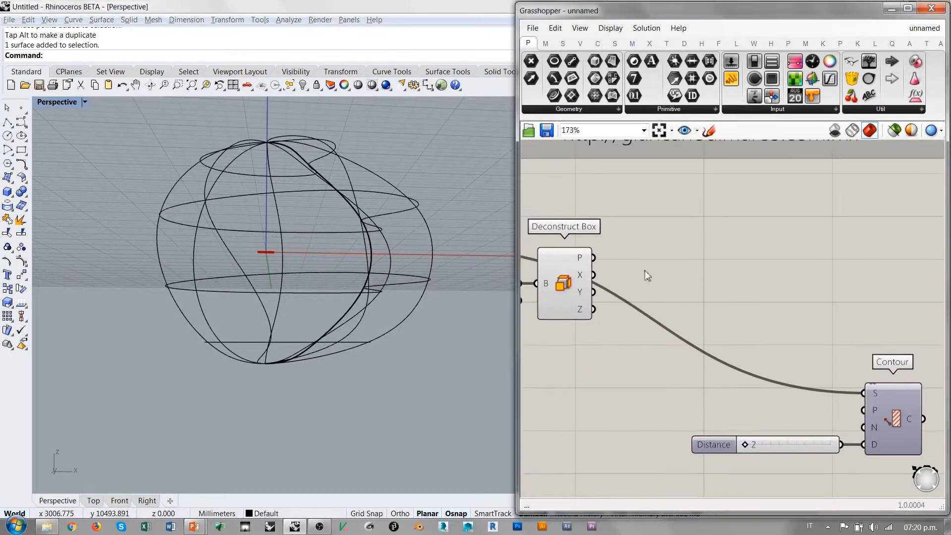
double_click(675, 283)
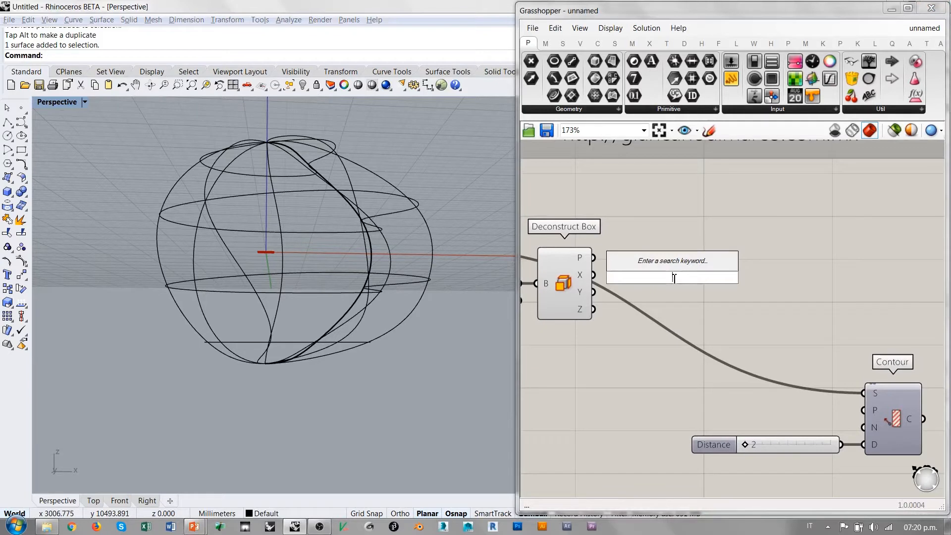
text(deconstruct)
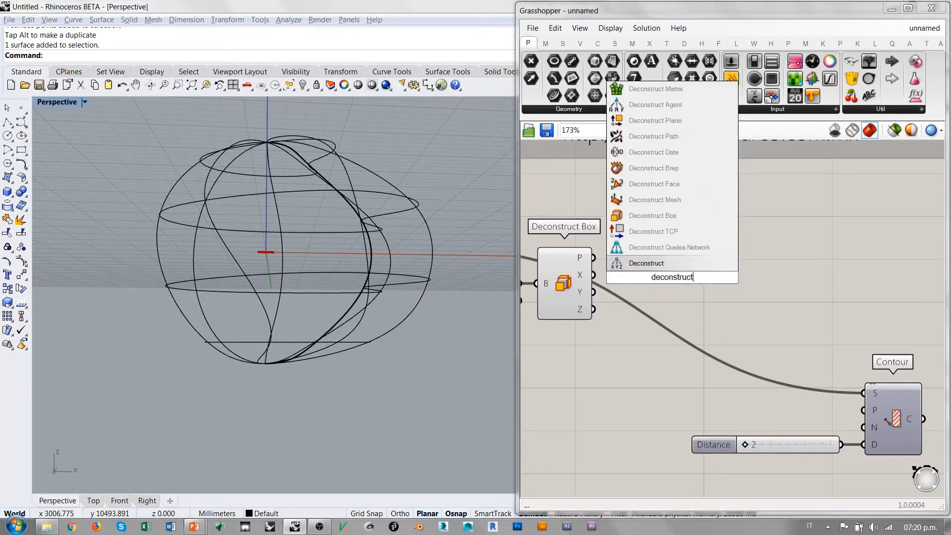
text( dom)
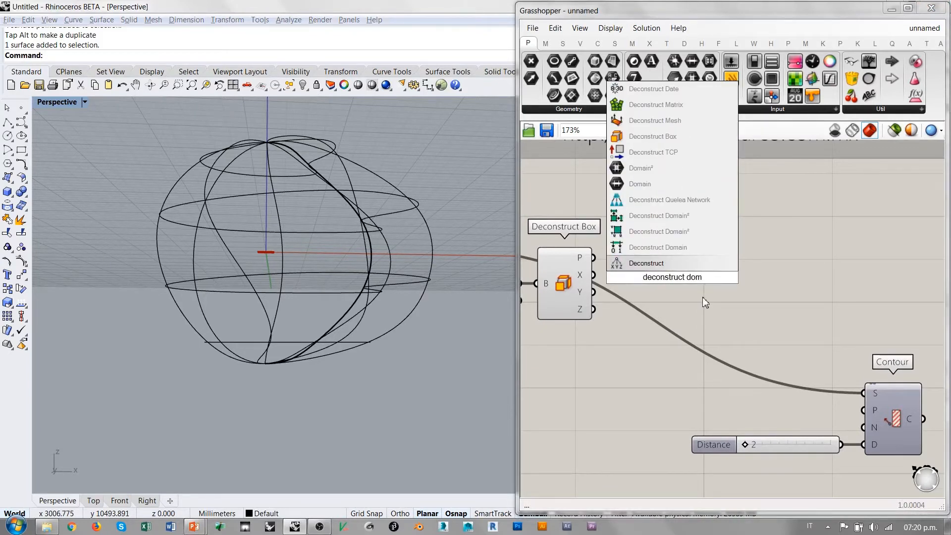
click(659, 247)
drag(593, 310, 628, 337)
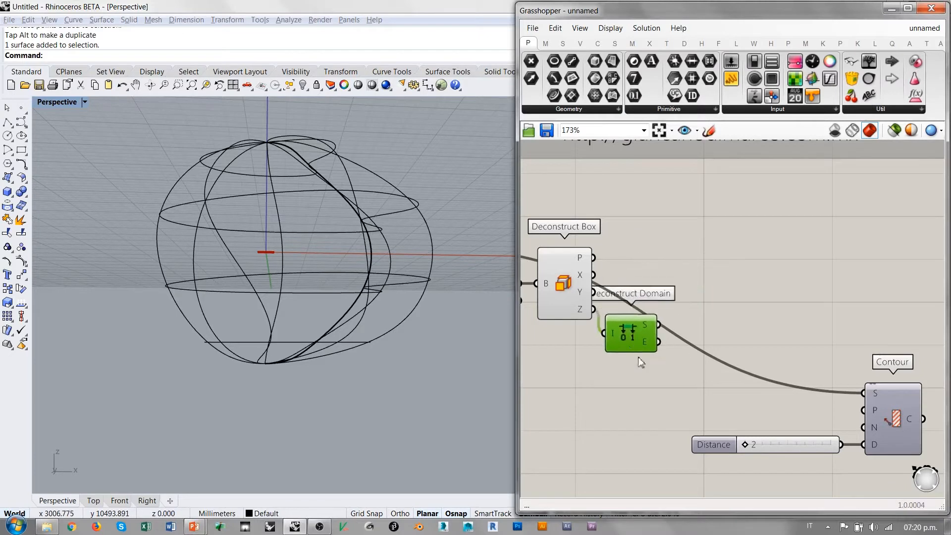
click(638, 358)
Check Deconstruct Domain's S output in a temporary panel and delete the panel.
double_click(730, 308)
text(")
key(Return)
drag(732, 313, 791, 284)
drag(659, 326, 738, 258)
click(664, 224)
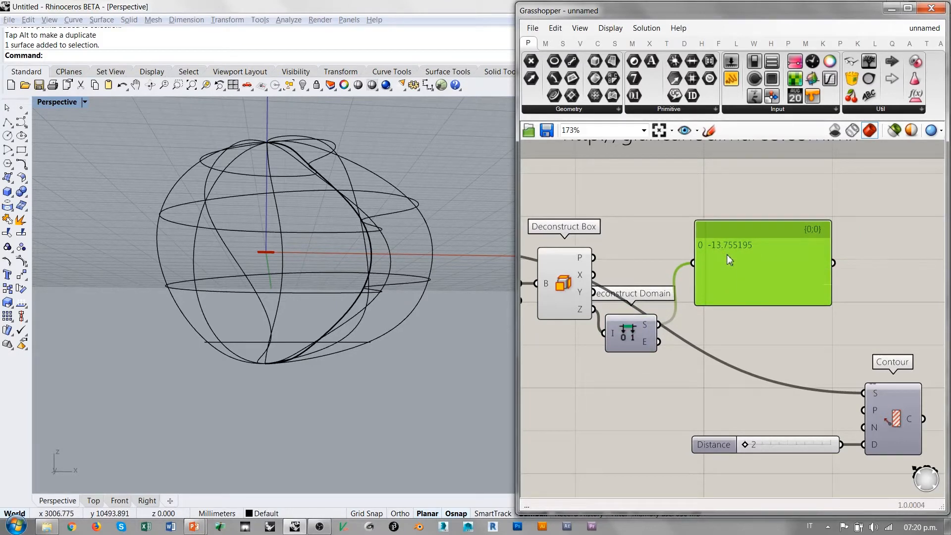
key(Delete)
Add a Construct Point component and connect Deconstruct Domain's S output to its Z input.
double_click(737, 294)
text(xyz)
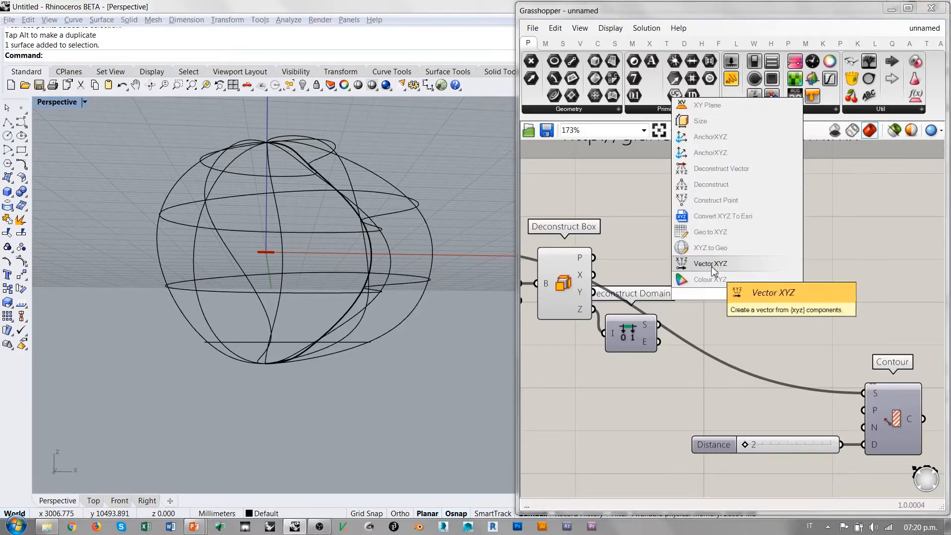
click(713, 201)
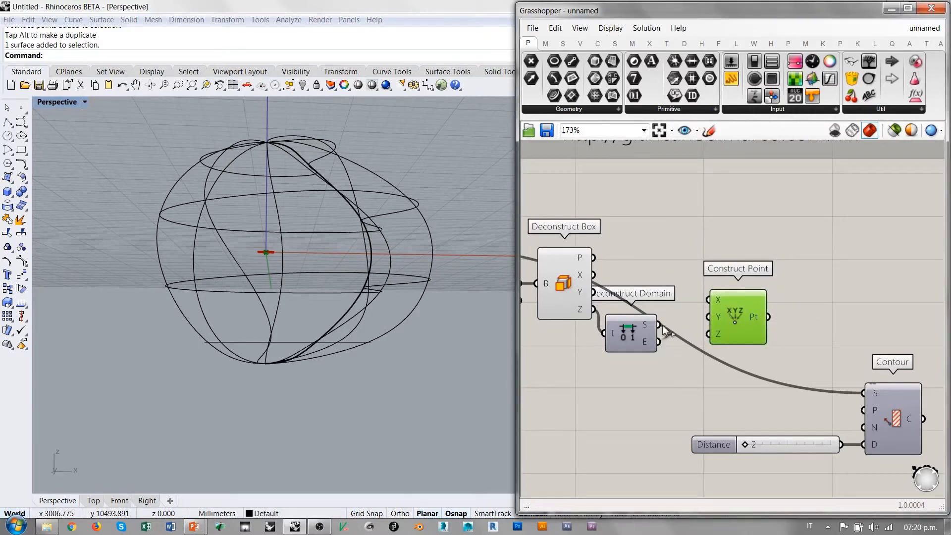
drag(665, 329, 718, 312)
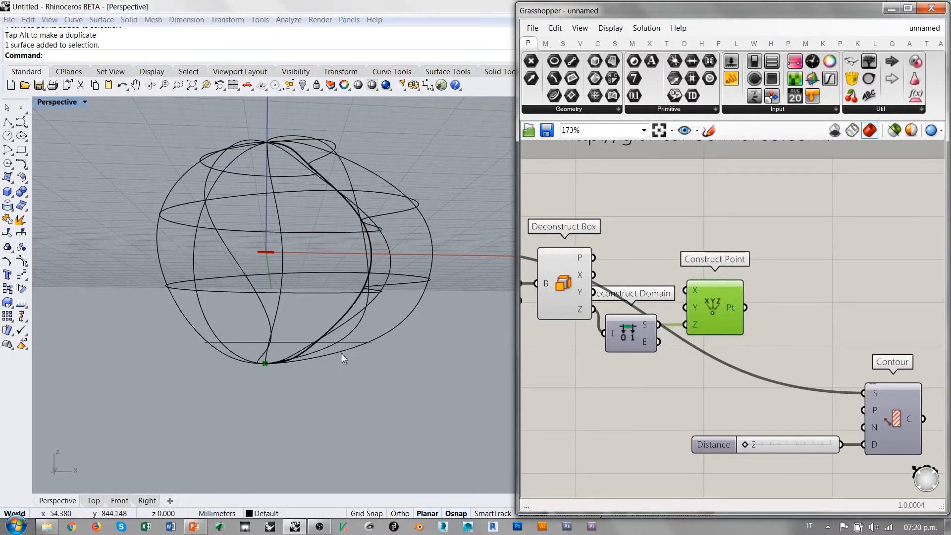
Move the deformed sphere along the X axis away from the origin and compare its height with the constructed point.
right_drag(375, 349, 252, 361)
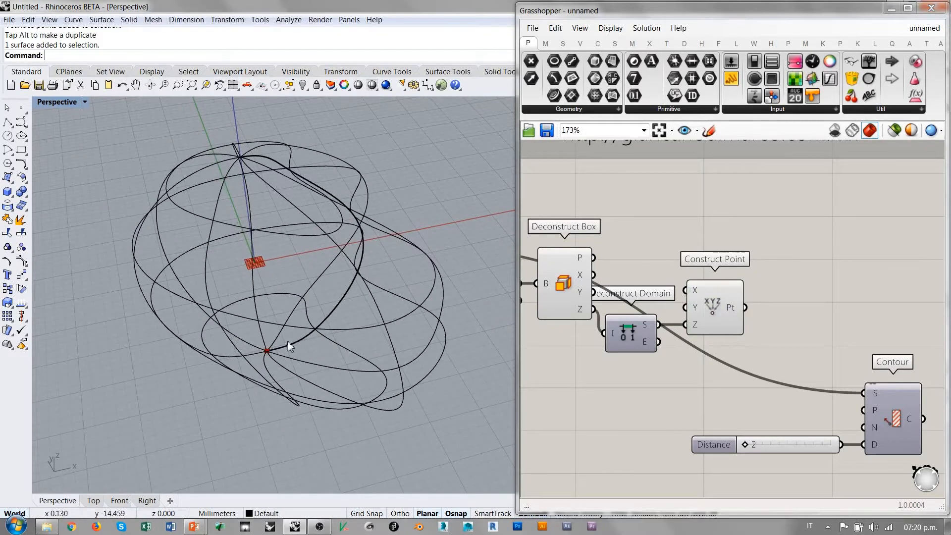
right_drag(413, 325, 300, 351)
scroll(244, 271, down, 6)
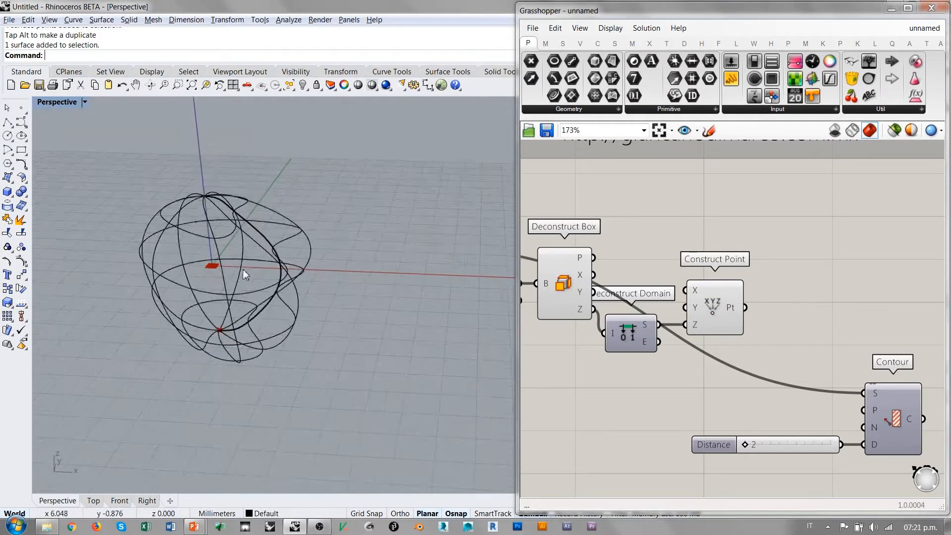
click(270, 254)
drag(263, 277, 395, 287)
click(366, 403)
right_drag(366, 400, 302, 340)
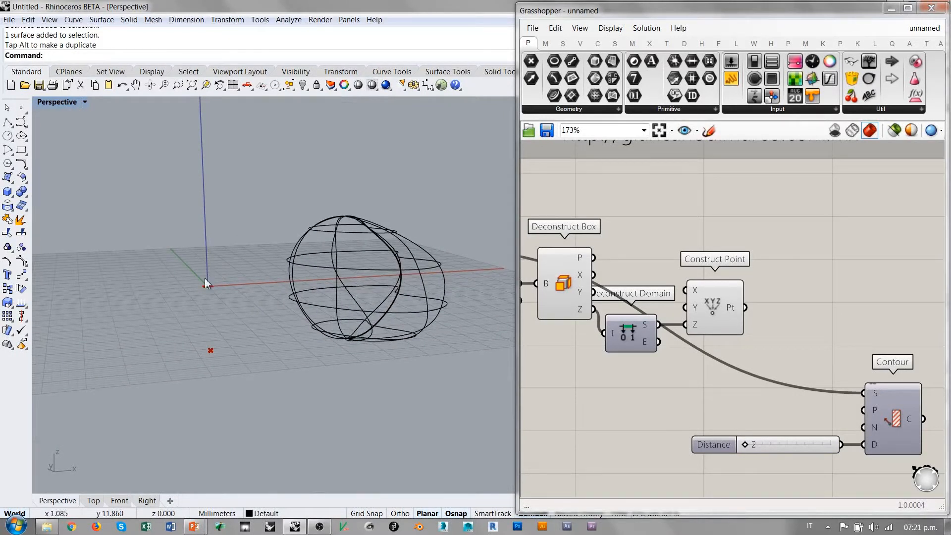
mouse_move(210, 353)
right_down()
mouse_move(233, 354)
mouse_move(218, 361)
right_up()
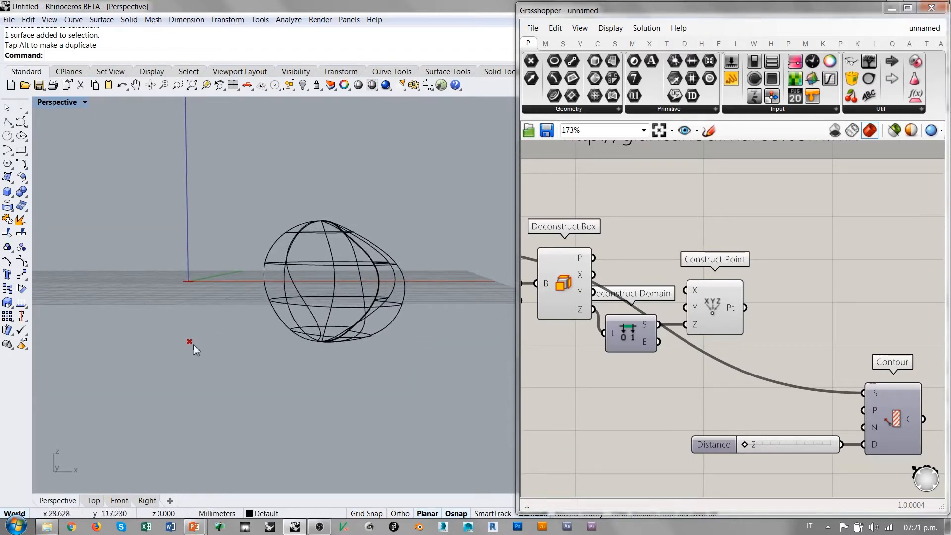
right_drag(206, 356, 209, 351)
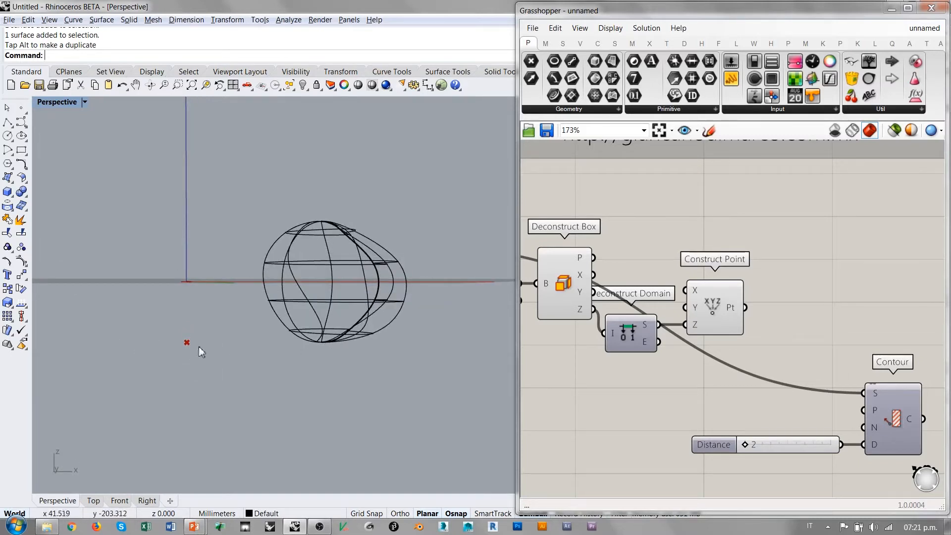
Connect Construct Point's Pt output to Contour's P input and display the contour curves again.
drag(746, 311, 850, 415)
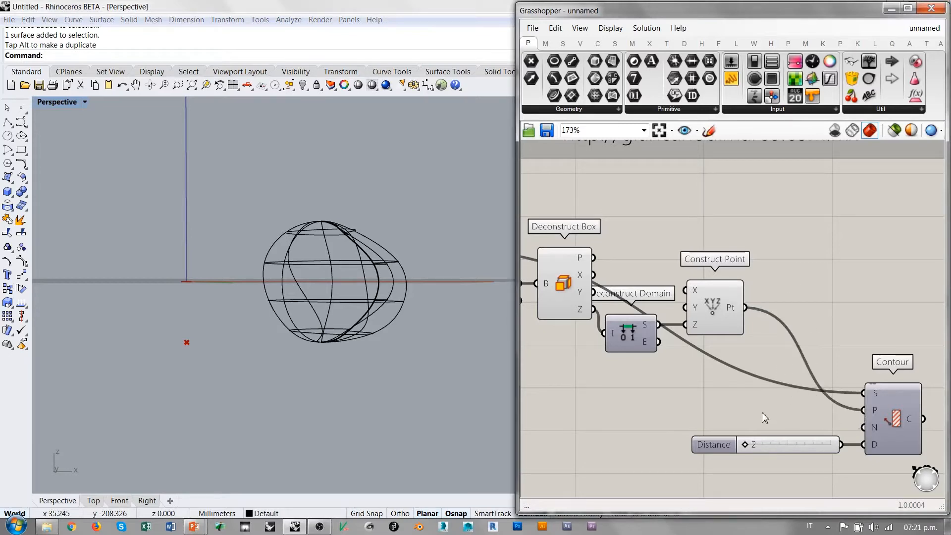
right_drag(322, 315, 345, 311)
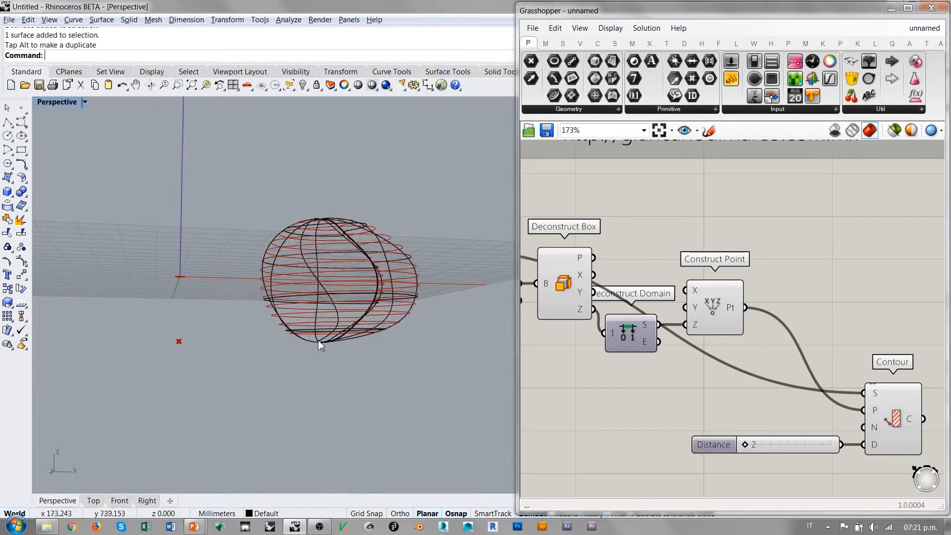
right_drag(322, 348, 332, 273)
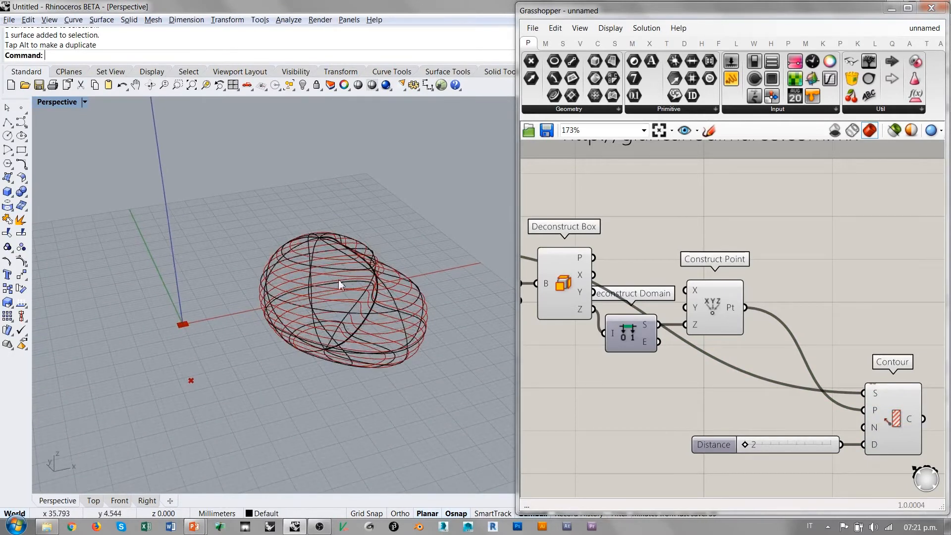
Raise the deformed sphere along the Z axis above the grid and inspect how the start point and contours follow.
click(359, 312)
right_drag(359, 312, 358, 385)
drag(383, 351, 366, 253)
click(277, 314)
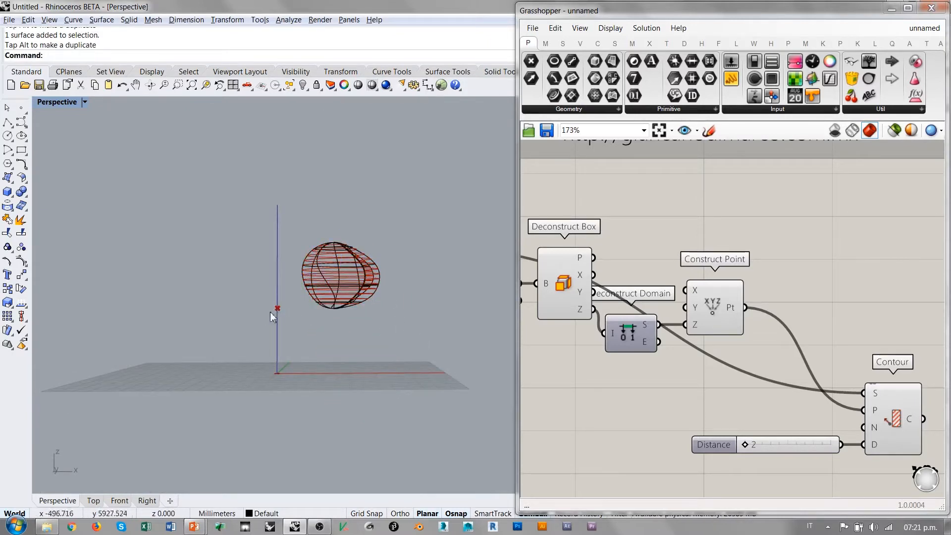
right_drag(287, 313, 318, 338)
scroll(318, 338, up, 5)
right_drag(378, 299, 397, 333)
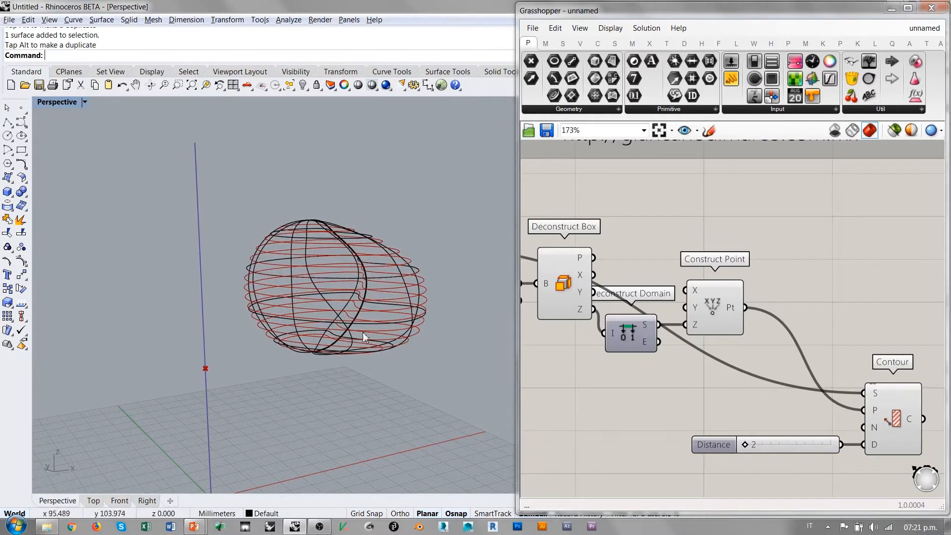
scroll(364, 300, down, 5)
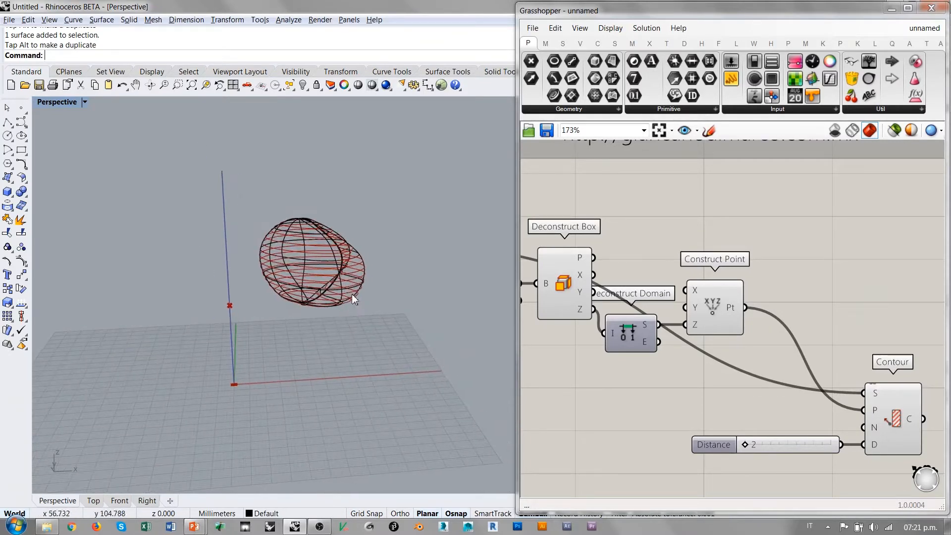
Hide the preview of the helper components so that only the Contour curves are displayed in the viewport.
scroll(758, 336, down, 2)
drag(852, 437, 748, 344)
click(713, 344)
right_drag(674, 355, 754, 390)
click(669, 324)
key(ctrl+q)
click(643, 380)
right_drag(644, 389, 610, 397)
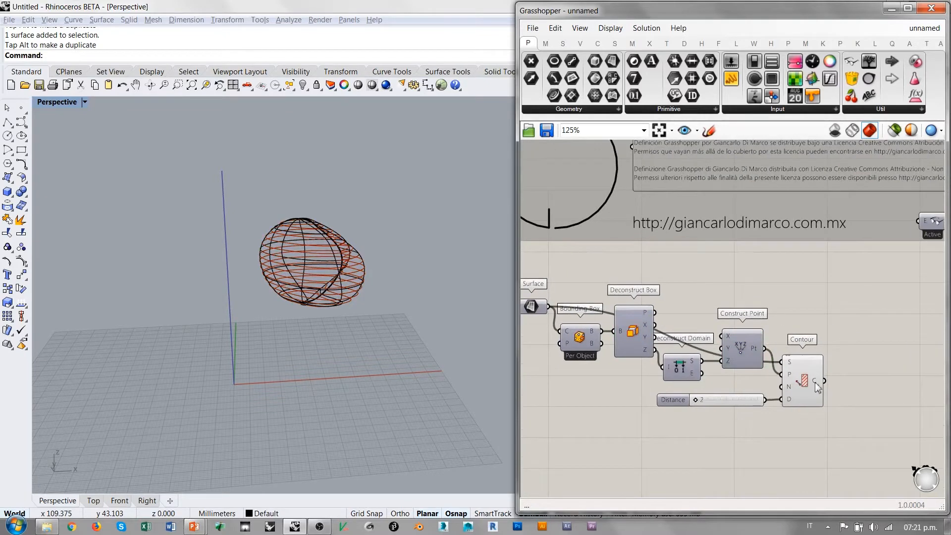
Move the deformed sphere across the origin to the negative X side and inspect its contours.
scroll(815, 382, up, 3)
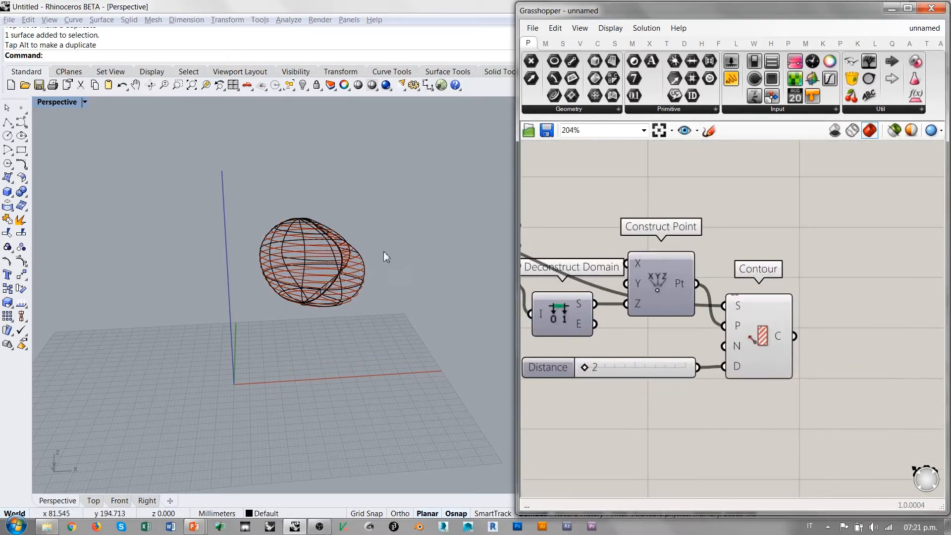
right_drag(376, 259, 352, 247)
click(353, 248)
drag(338, 230, 179, 298)
click(302, 334)
right_drag(292, 335, 314, 306)
right_drag(314, 306, 295, 318)
drag(254, 316, 227, 306)
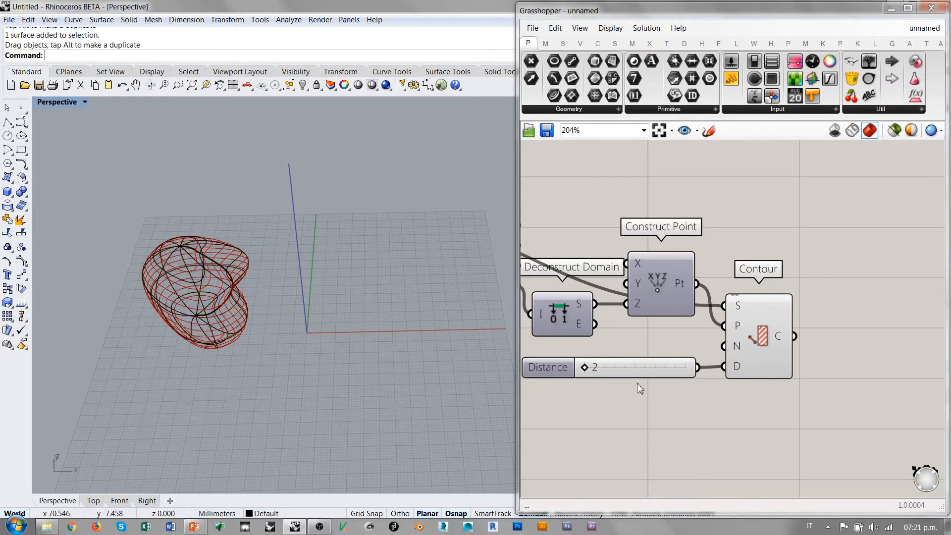
Nudge the Distance slider in line with Contour's D input and inspect the horizontal contours from the side.
drag(680, 378, 676, 374)
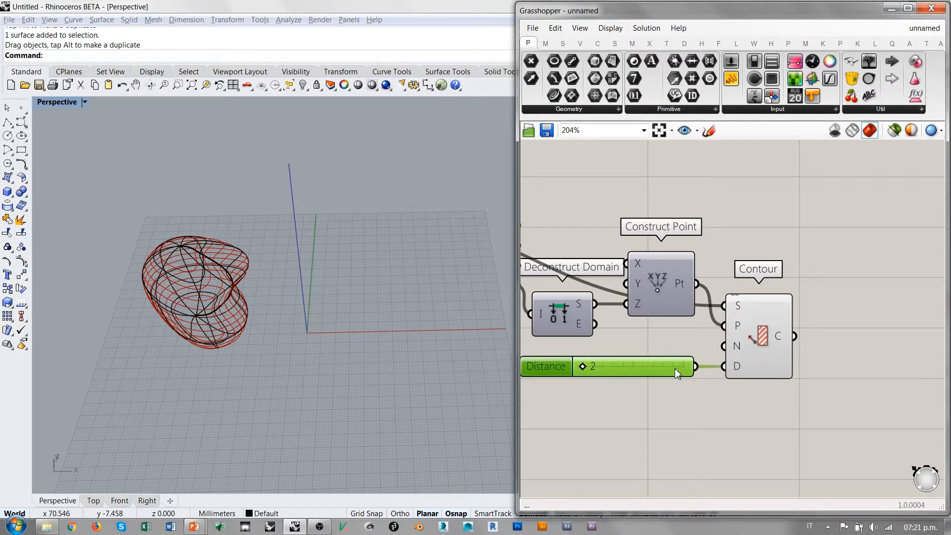
click(700, 394)
mouse_move(228, 350)
right_down()
mouse_move(229, 235)
mouse_move(231, 365)
mouse_move(237, 363)
right_up()
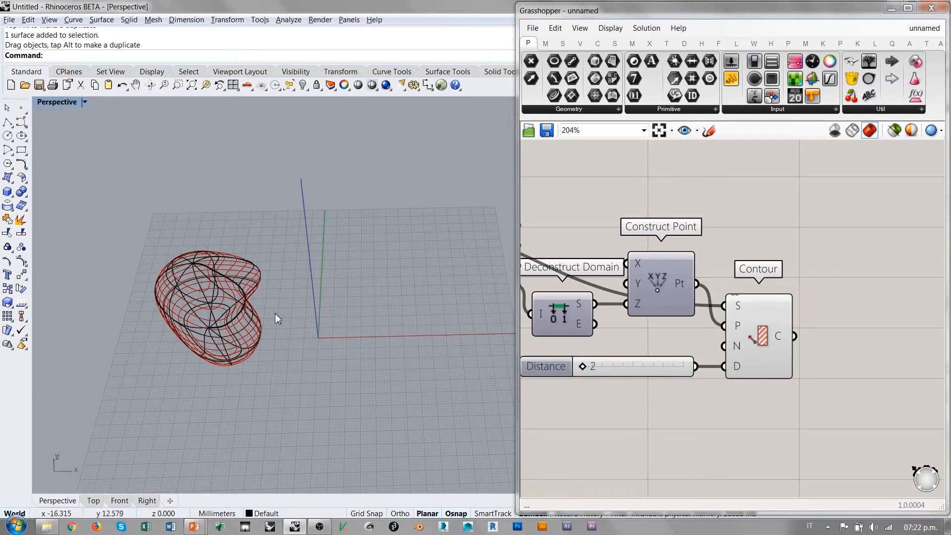
right_drag(256, 328, 263, 277)
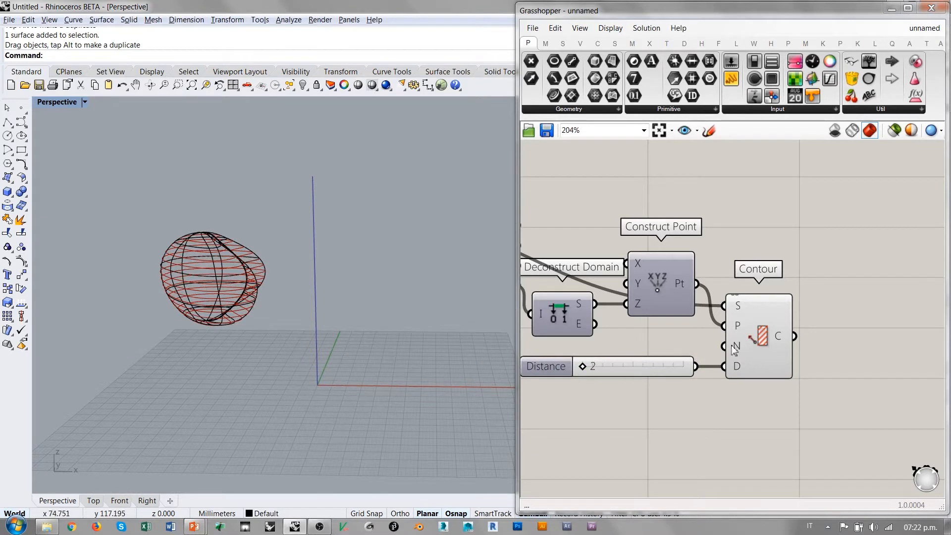
Connect a new Vector XYZ component's V output to Contour's N input and place the component below the Distance slider.
mouse_move(734, 349)
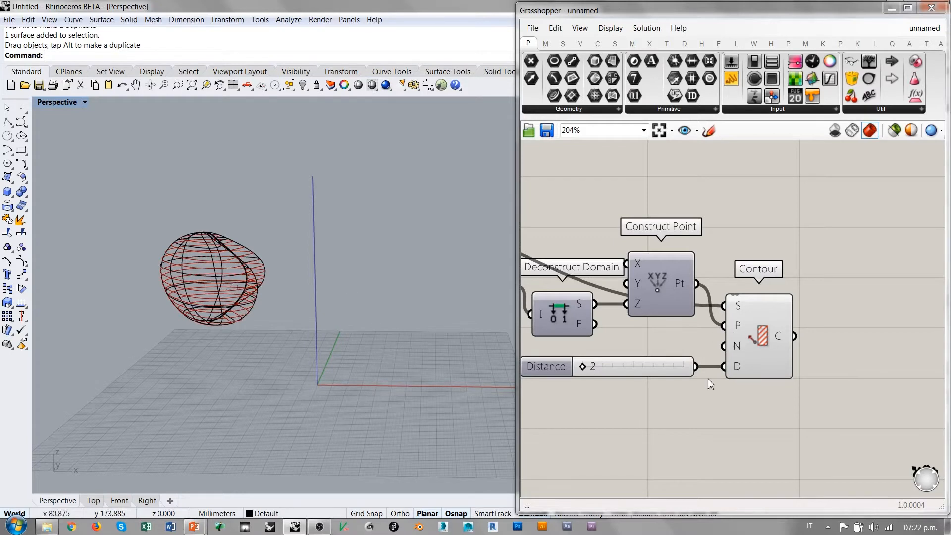
right_drag(708, 380, 817, 300)
double_click(670, 375)
text(xyz)
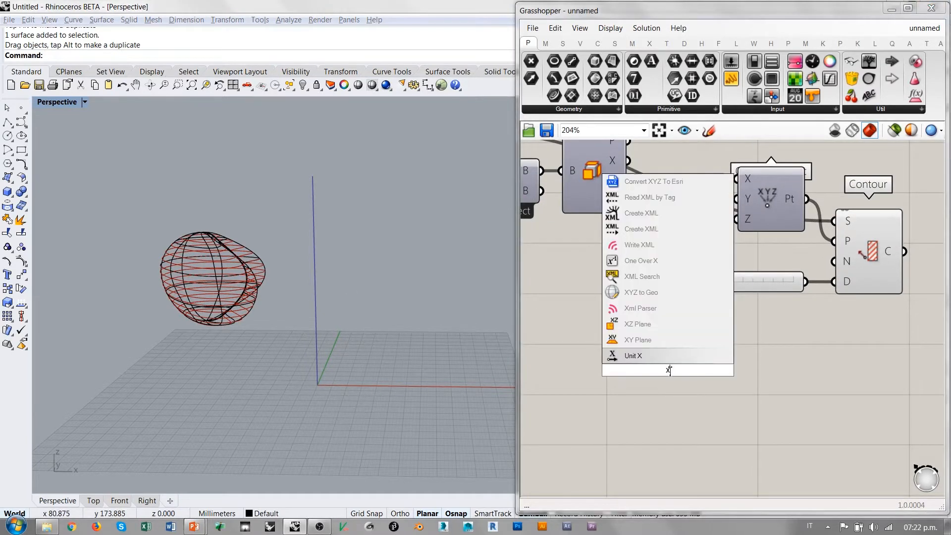
click(641, 340)
drag(665, 361, 691, 360)
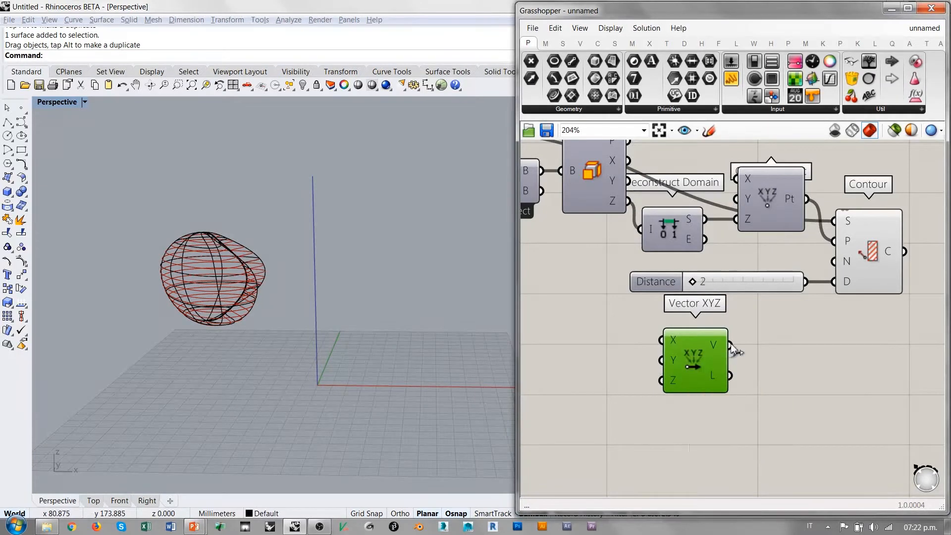
drag(772, 333, 834, 261)
click(827, 355)
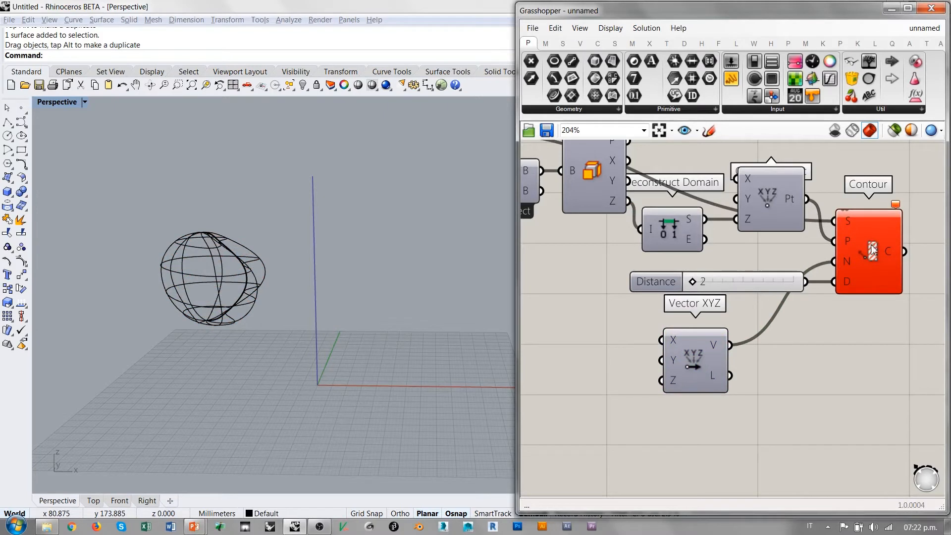
mouse_move(873, 251)
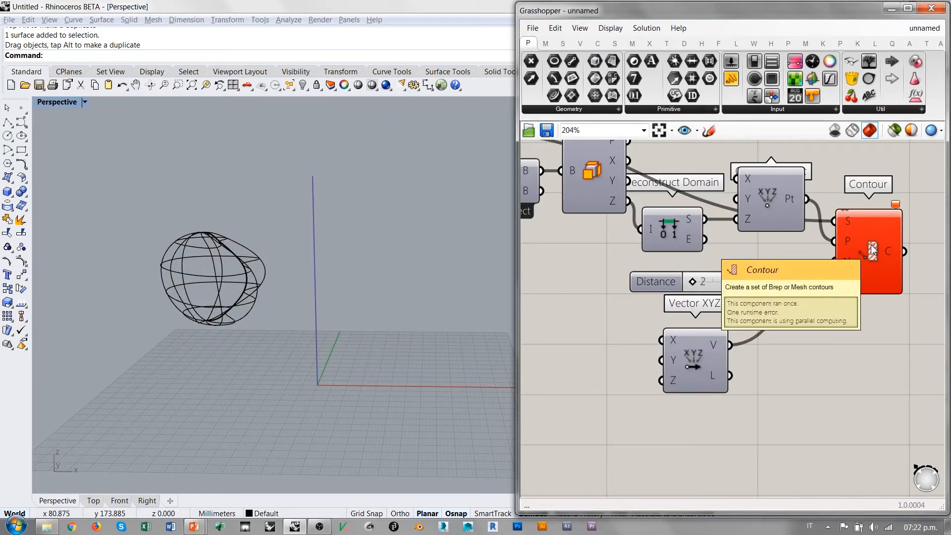
drag(703, 356, 774, 334)
click(695, 401)
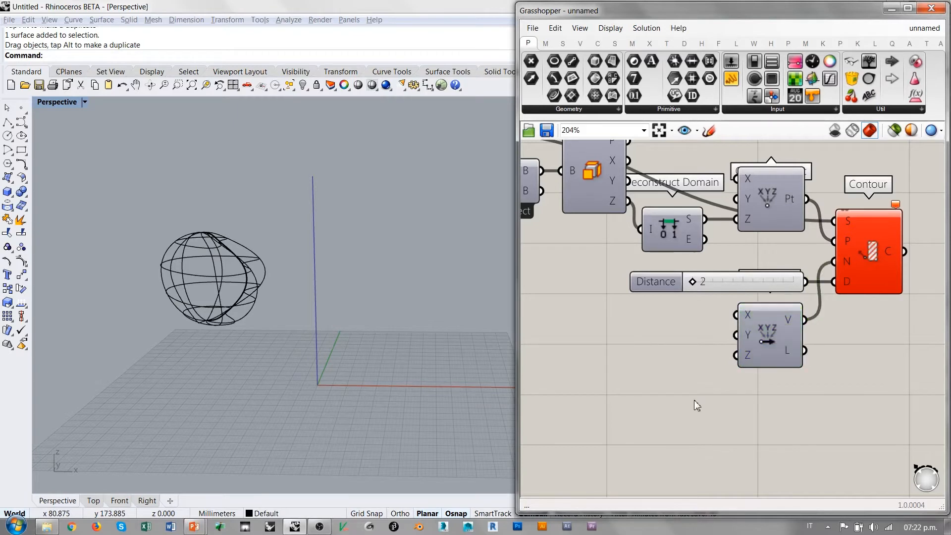
Create a number slider starting at 0.000 with three decimals and make two copies of it.
right_drag(638, 371, 669, 366)
double_click(665, 361)
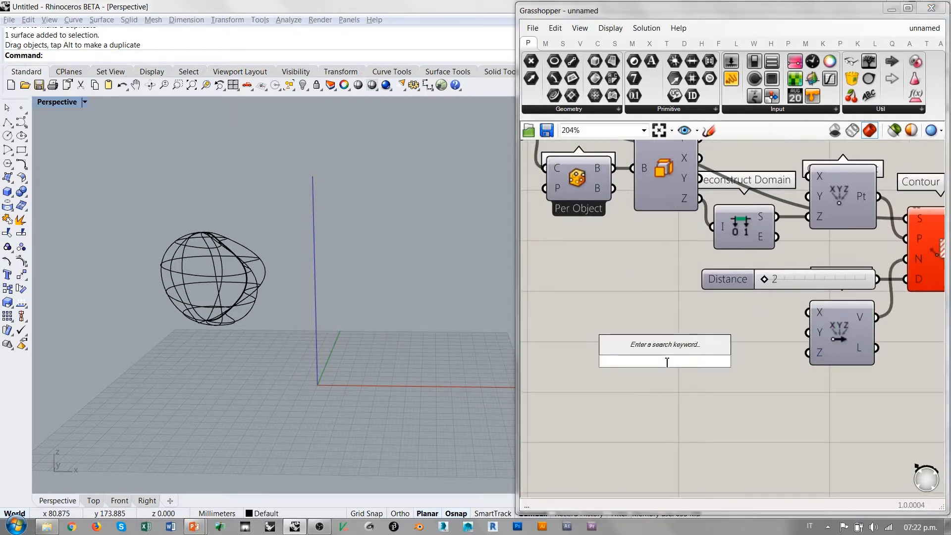
text(0.000)
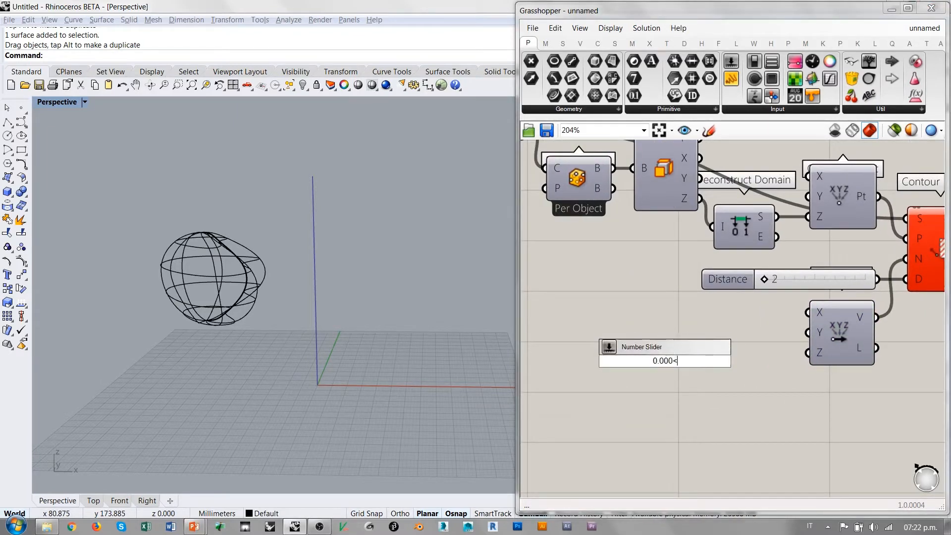
text(<)
key(Return)
drag(671, 353, 677, 376)
key(ctrl+c)
key(ctrl+v)
key(ctrl+v)
Connect the three sliders to the X, Y and Z inputs of Vector XYZ and stack them neatly beside it.
drag(703, 338, 807, 312)
drag(743, 343, 807, 333)
mouse_move(747, 379)
mouse_down()
mouse_move(807, 352)
mouse_move(752, 382)
mouse_move(751, 372)
mouse_up()
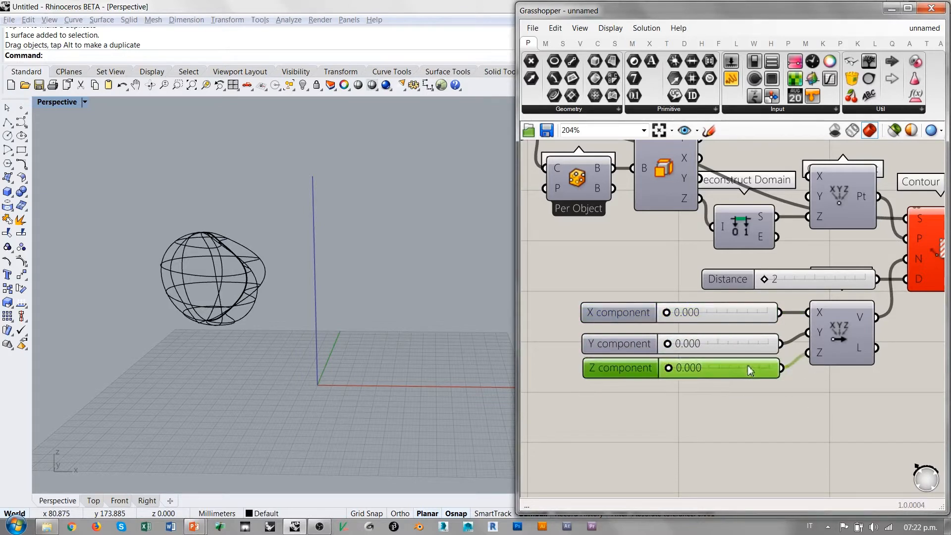
drag(749, 324, 751, 329)
drag(771, 402, 725, 318)
click(804, 369)
right_drag(791, 362, 708, 396)
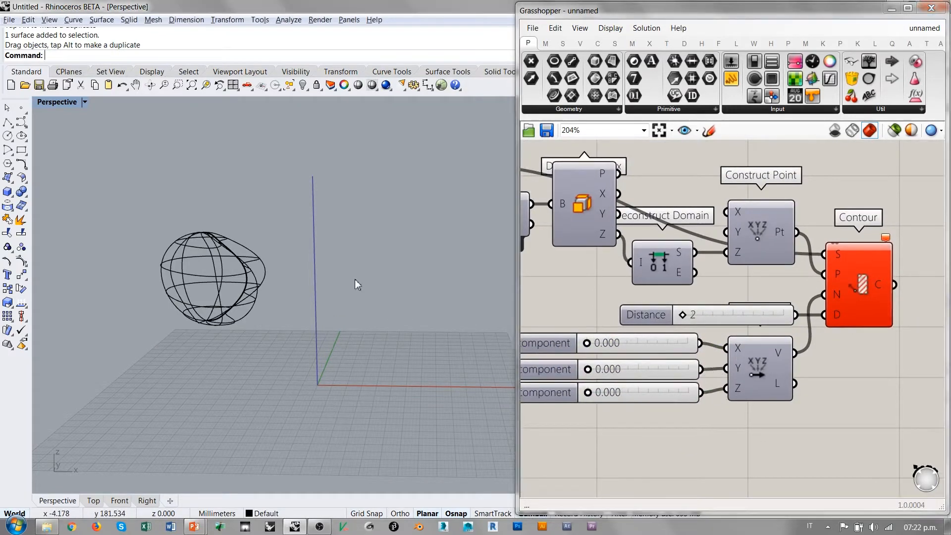
Raise the Z component slider to 0.133 to contour along Z, and return it to 0.000.
right_drag(355, 280, 352, 302)
mouse_move(352, 352)
right_down()
mouse_move(353, 334)
mouse_move(354, 347)
right_up()
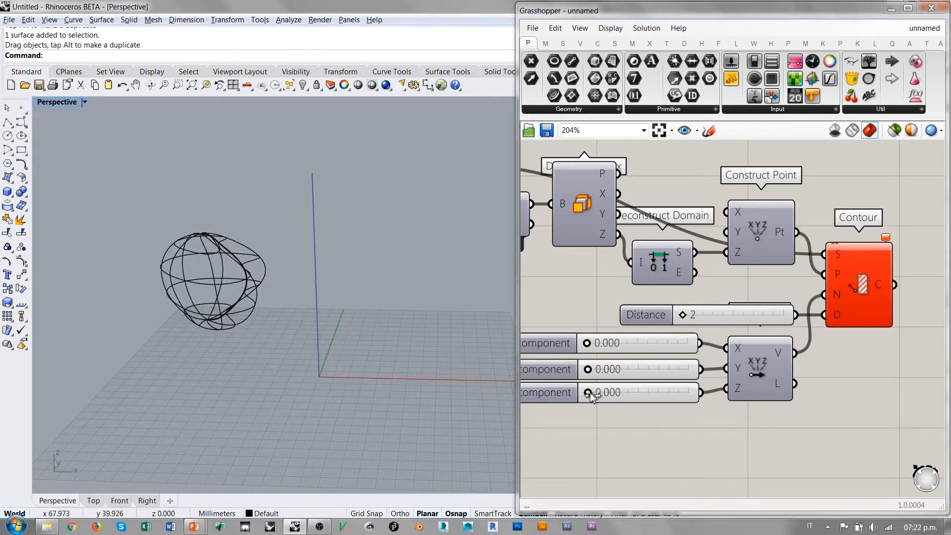
mouse_move(591, 395)
mouse_down()
mouse_move(620, 394)
mouse_move(605, 396)
mouse_up()
drag(626, 401, 604, 399)
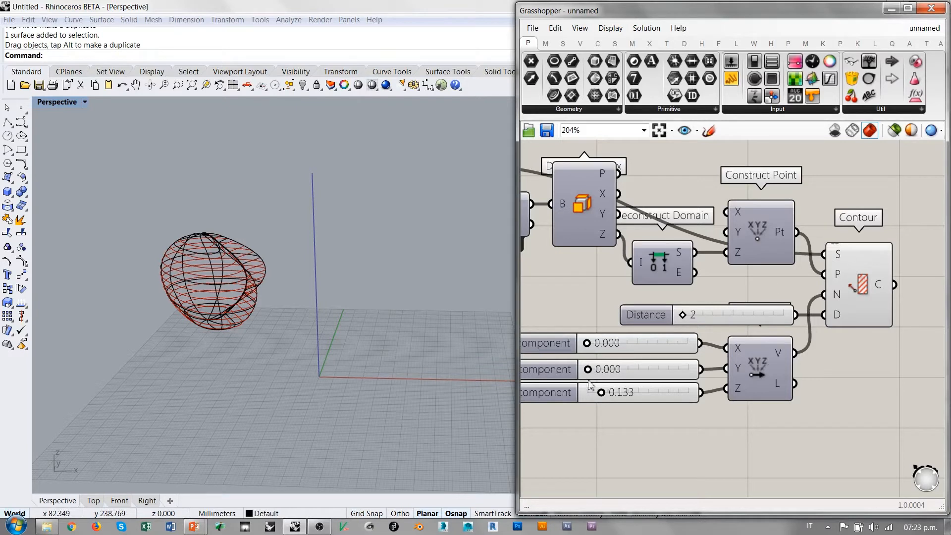
drag(605, 396, 556, 397)
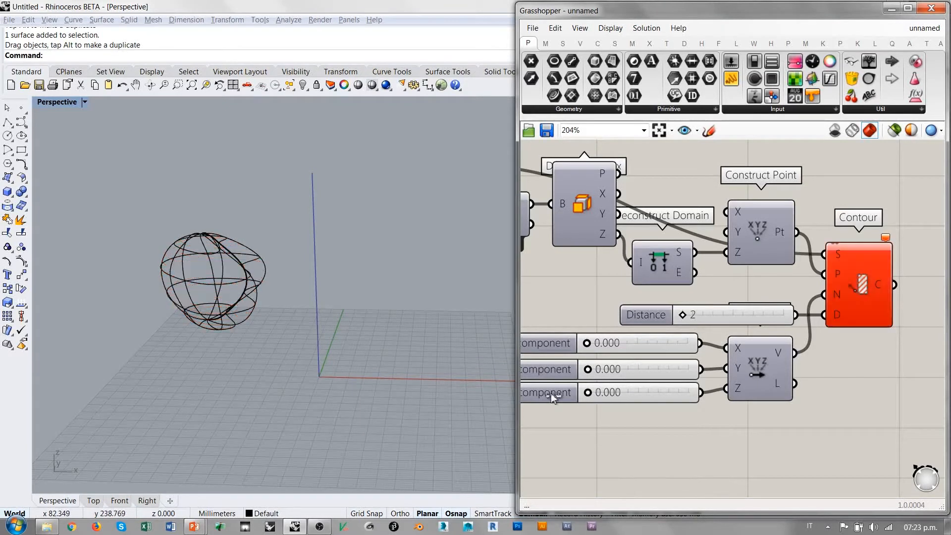
Set the Y component slider to 0.079 and inspect the contours cut perpendicular to the Y axis.
click(589, 370)
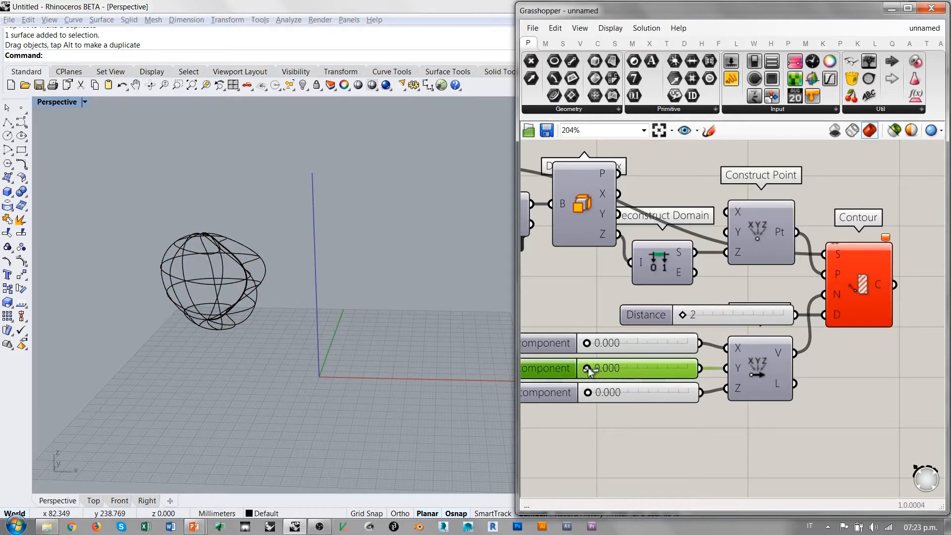
drag(590, 370, 600, 368)
right_drag(460, 386, 362, 360)
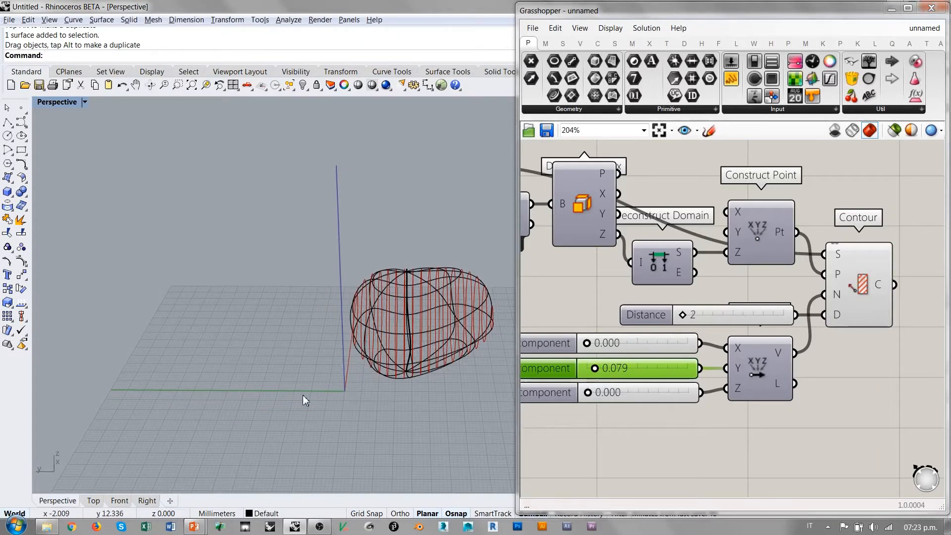
Return the Y component to 0.000, set the X component to 0.157 and inspect the contours cut perpendicular to X.
drag(595, 368, 603, 344)
right_drag(395, 351, 451, 367)
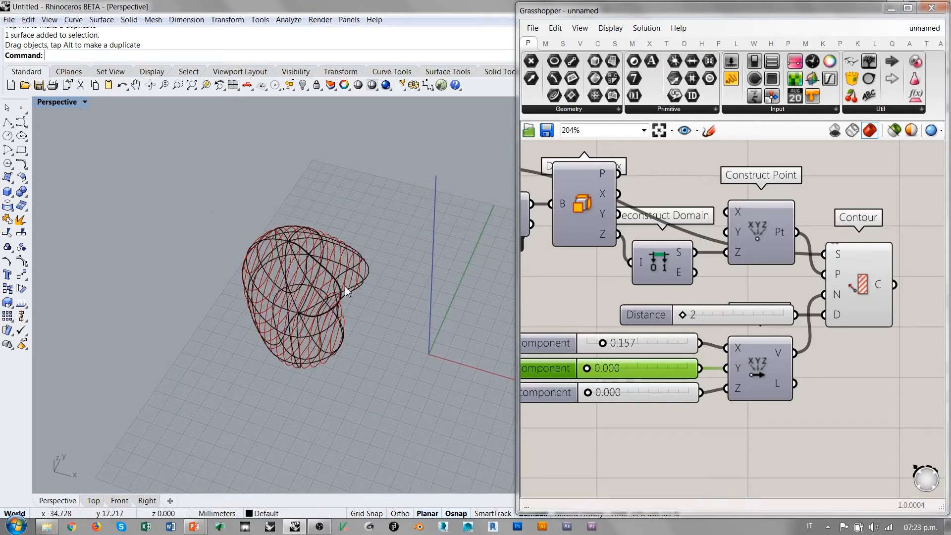
right_drag(385, 365, 436, 359)
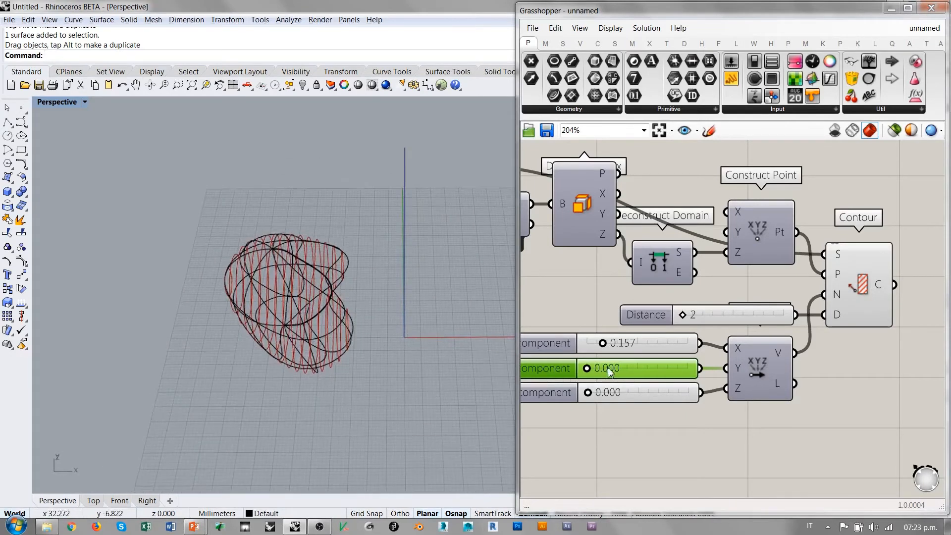
Set the Y component to 0.142 and the Z component to 0.265 to tilt the contour direction diagonally.
drag(590, 373, 603, 374)
right_drag(363, 355, 358, 331)
drag(593, 395, 616, 392)
right_drag(280, 355, 288, 311)
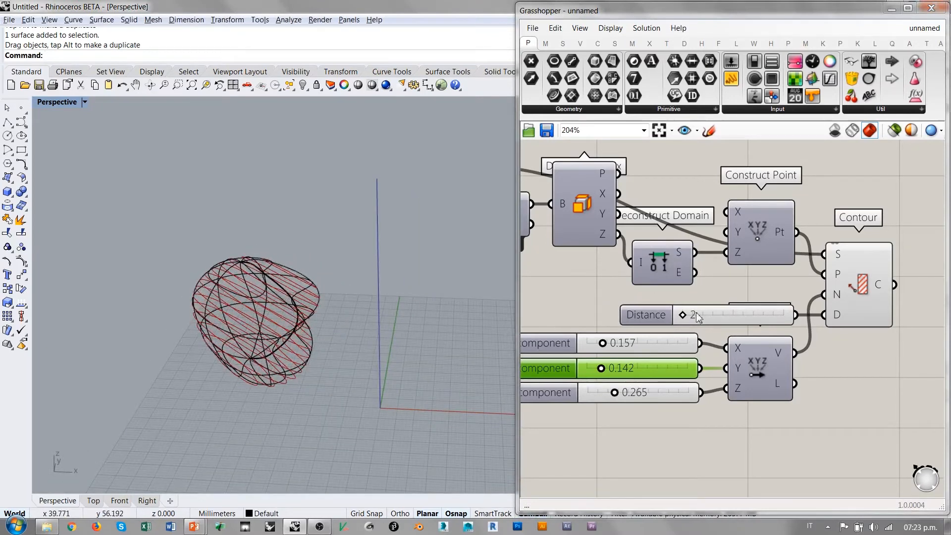
Align the Z component slider with the X and Y sliders and inspect the diagonal contours on the sphere.
click(680, 397)
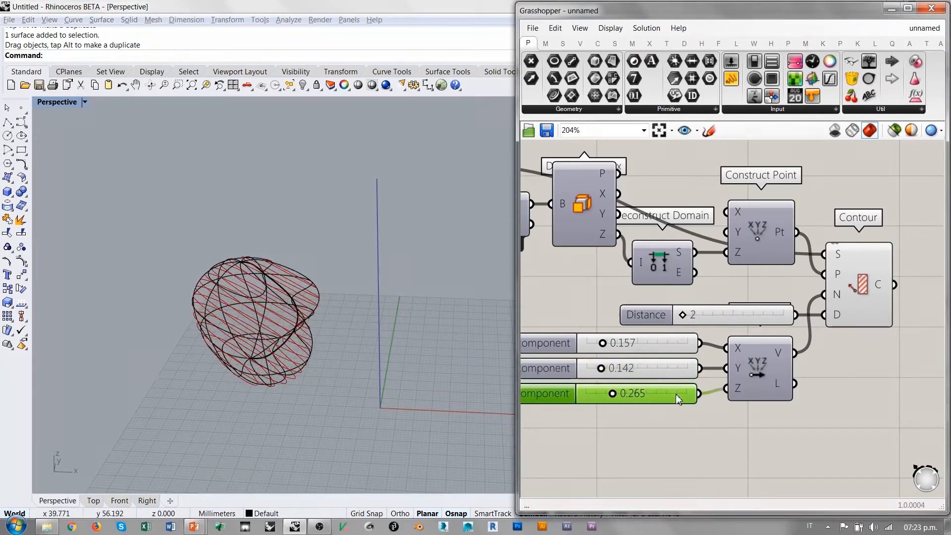
click(696, 410)
right_drag(682, 364, 718, 351)
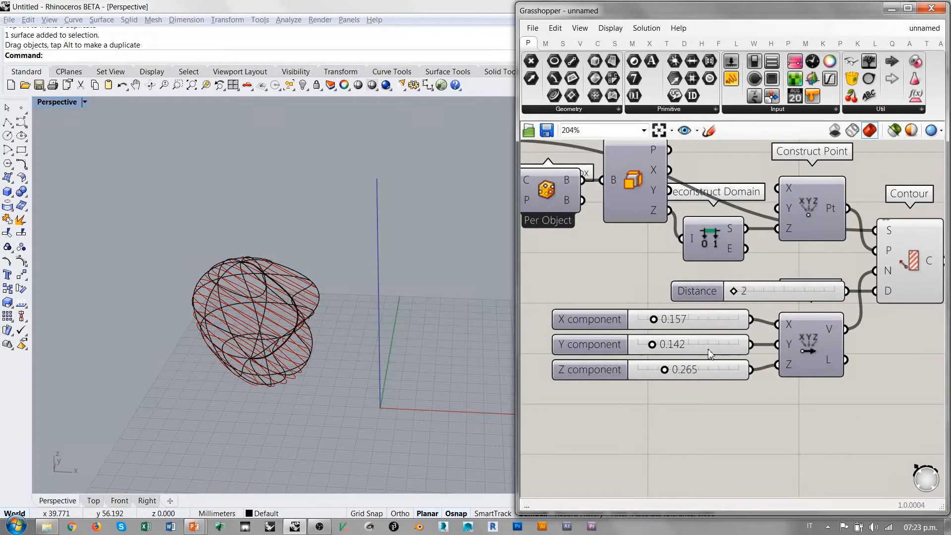
right_drag(893, 347, 805, 366)
right_drag(861, 323, 719, 338)
right_drag(289, 314, 311, 294)
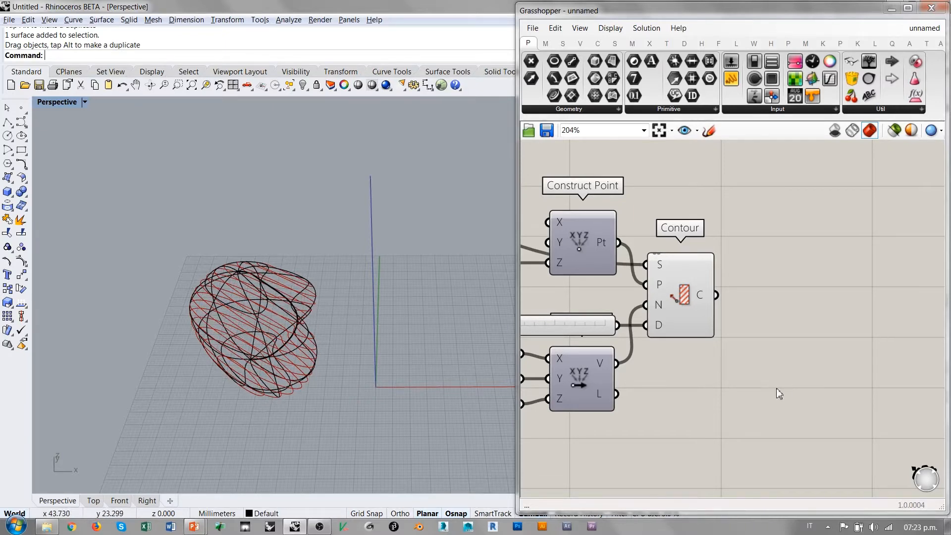
scroll(777, 389, down, 2)
double_click(813, 373)
text(extr)
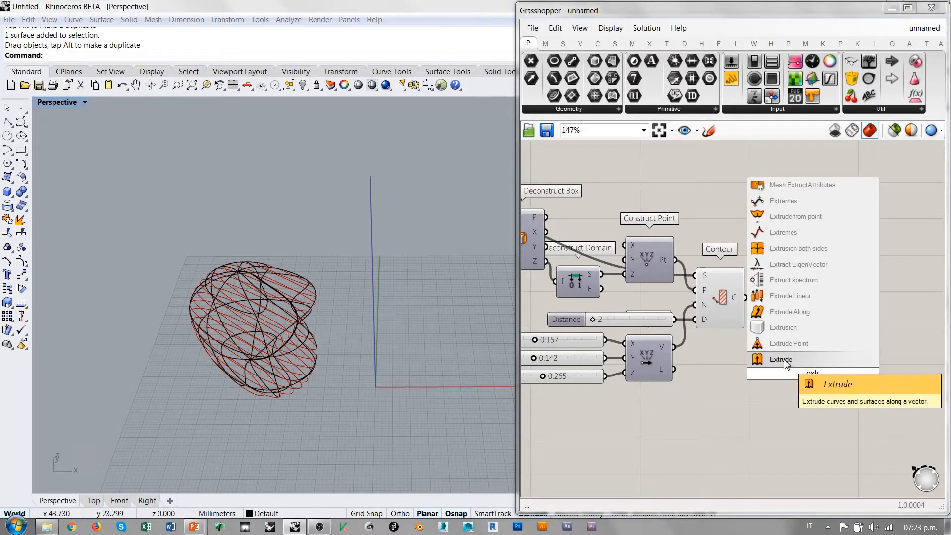
key(Return)
drag(814, 374, 815, 378)
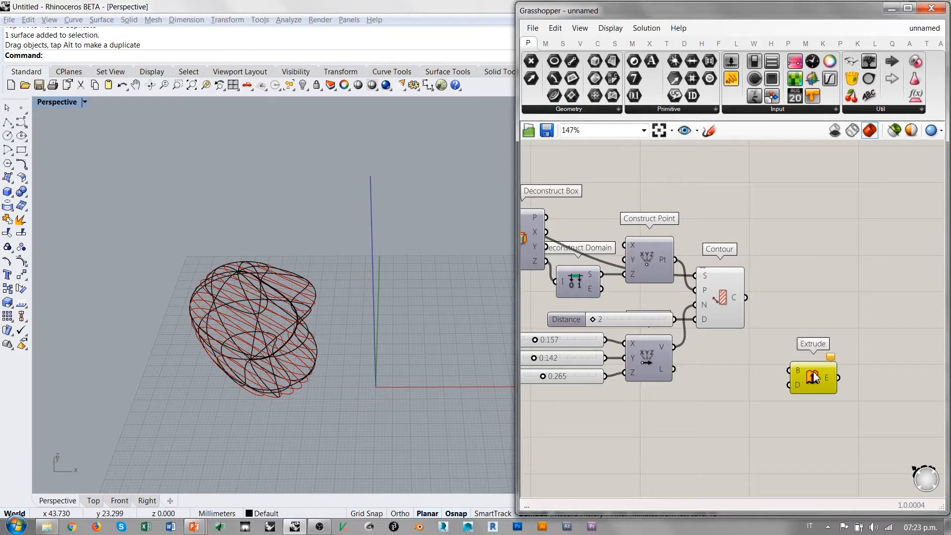
key(Delete)
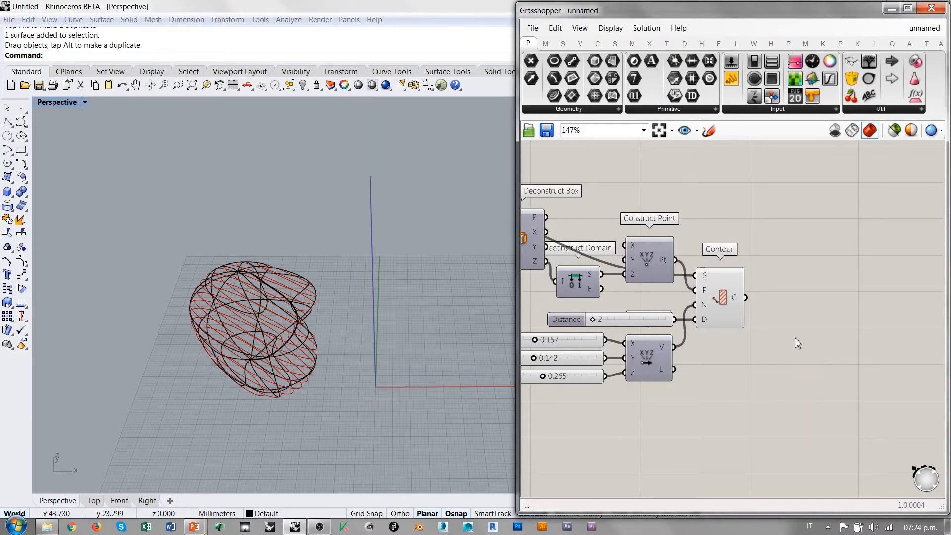
Add a Boundary Surfaces component, connect Contour's C output to its E input and place it close to Contour.
right_drag(796, 379, 728, 371)
double_click(734, 365)
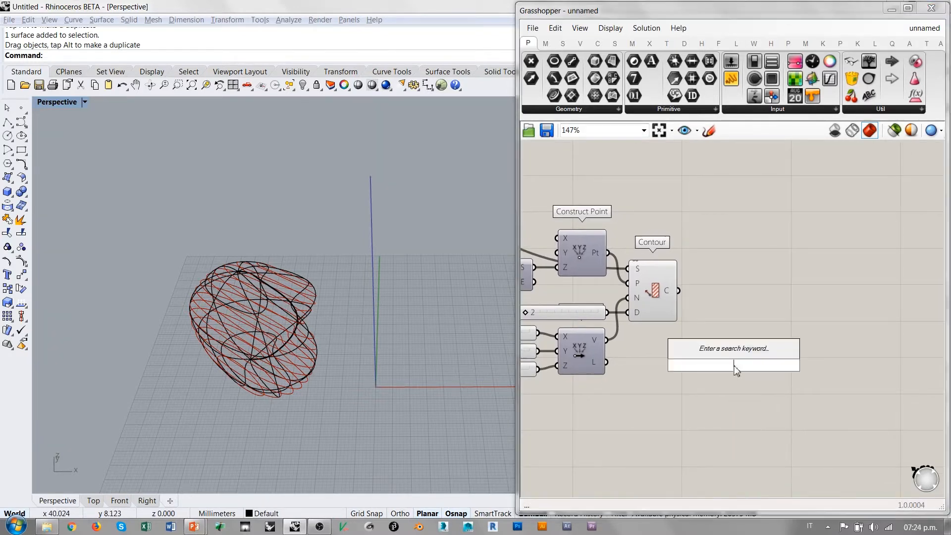
text(boun)
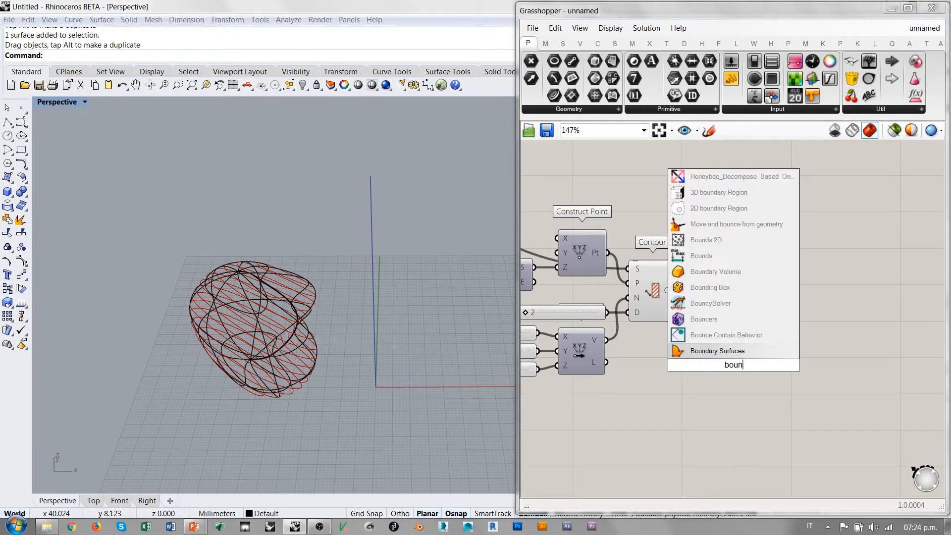
key(Return)
drag(681, 291, 710, 365)
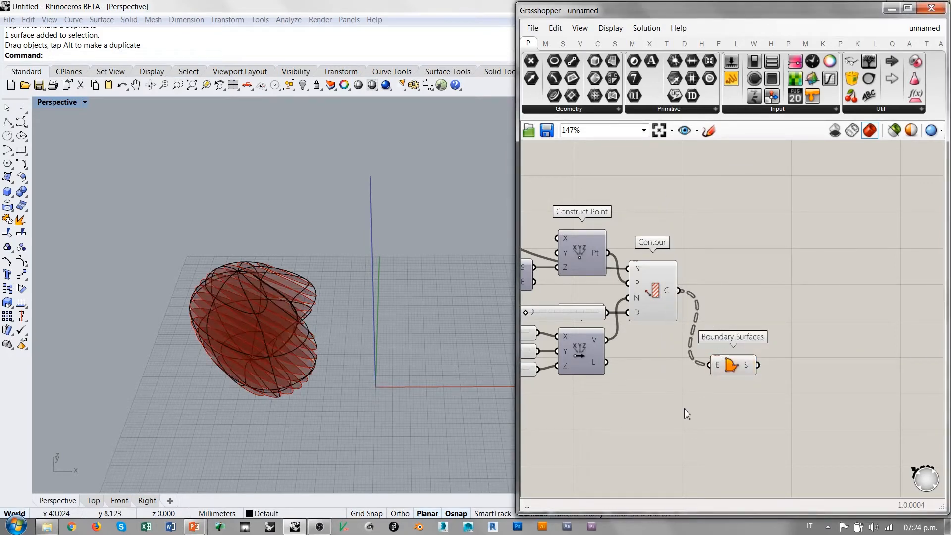
right_drag(358, 295, 425, 329)
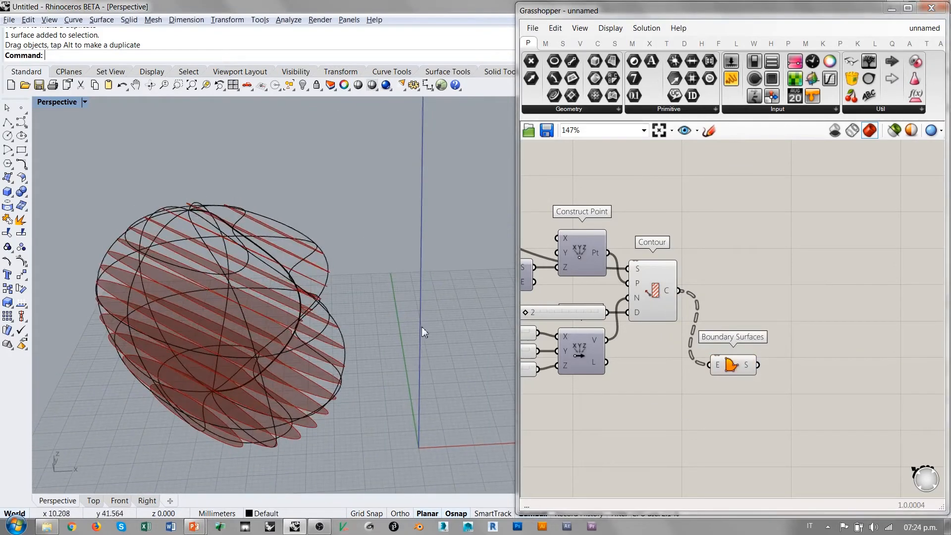
drag(728, 369, 721, 339)
Add an Extrude component next to Boundary Surfaces and connect Boundary Surfaces' S output to its B input.
right_drag(790, 380, 739, 367)
double_click(745, 367)
text(extr)
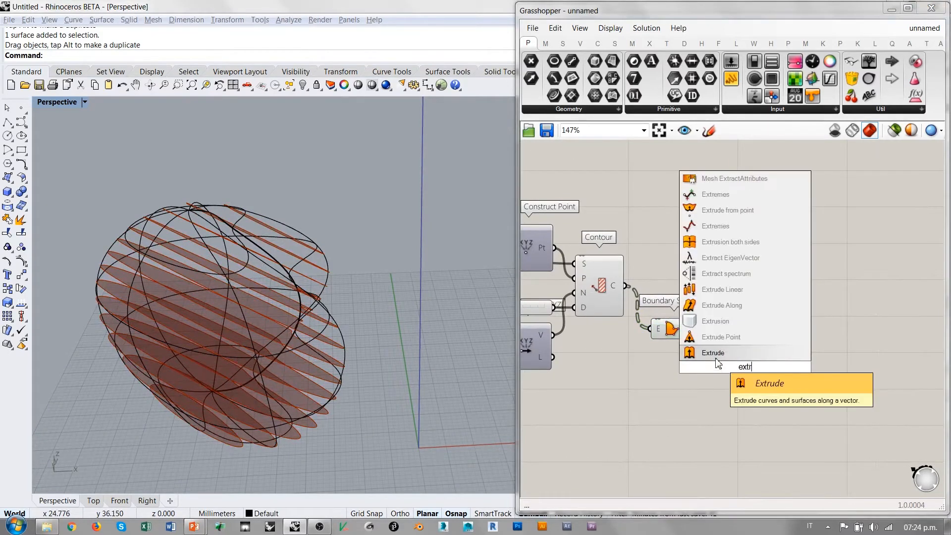
key(Return)
drag(741, 366, 740, 356)
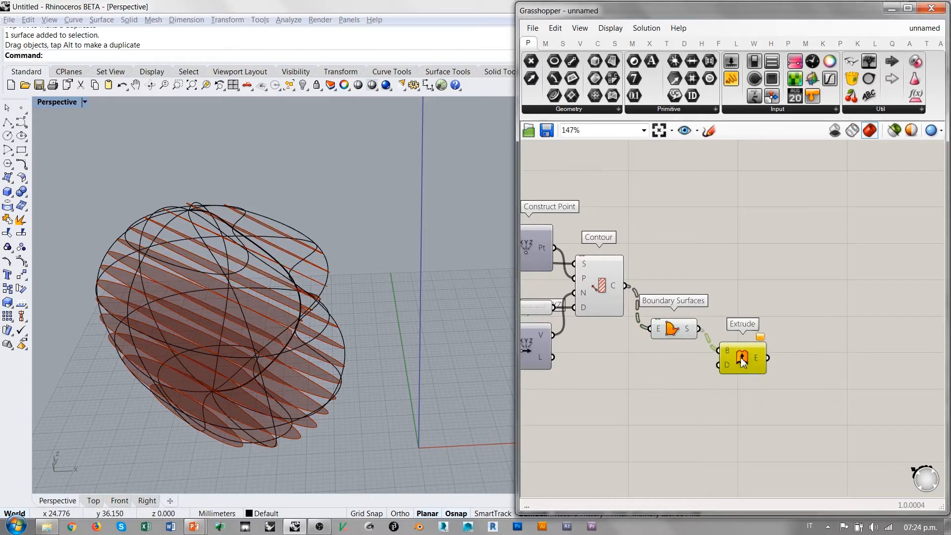
Move Extrude and Boundary Surfaces up into a compact row beside the Contour component.
right_drag(647, 367, 742, 365)
scroll(741, 364, down, 1)
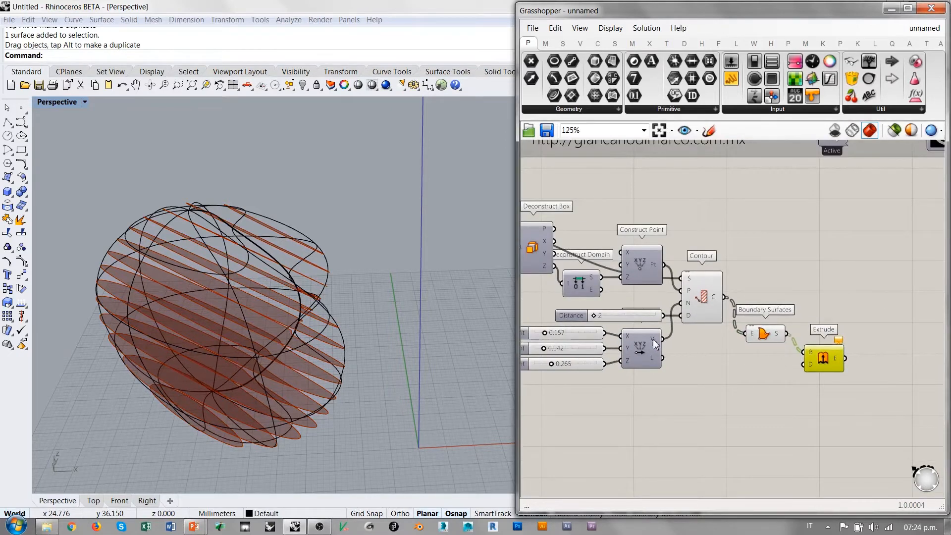
right_drag(656, 343, 729, 356)
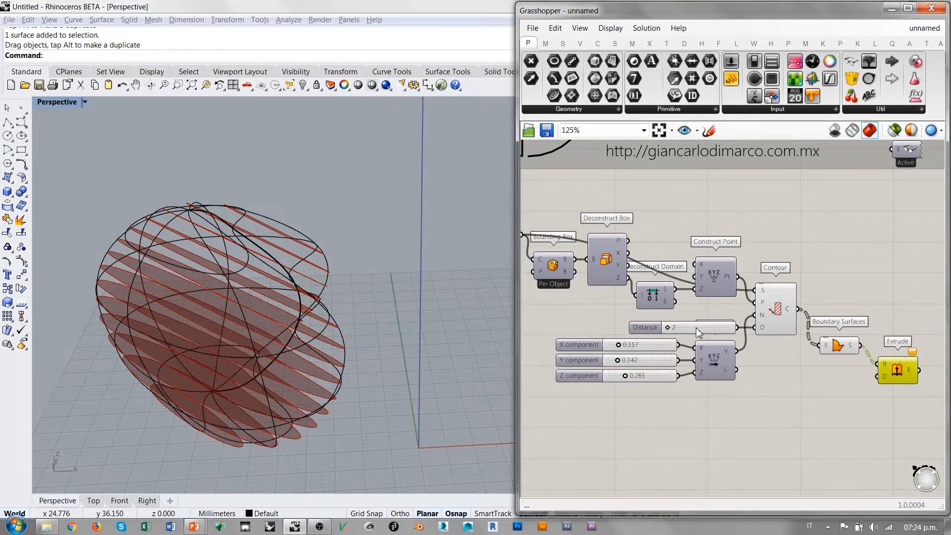
right_drag(800, 386, 744, 380)
scroll(700, 378, up, 1)
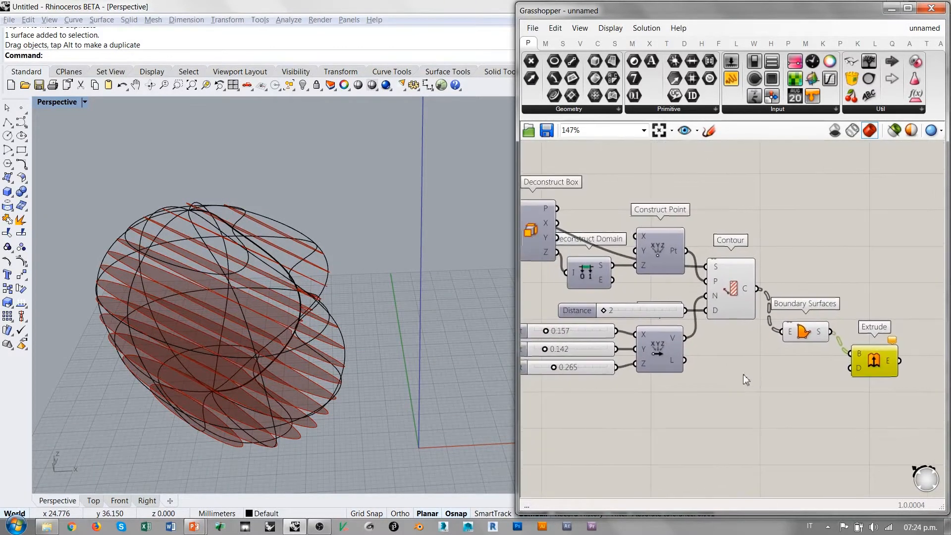
mouse_move(678, 342)
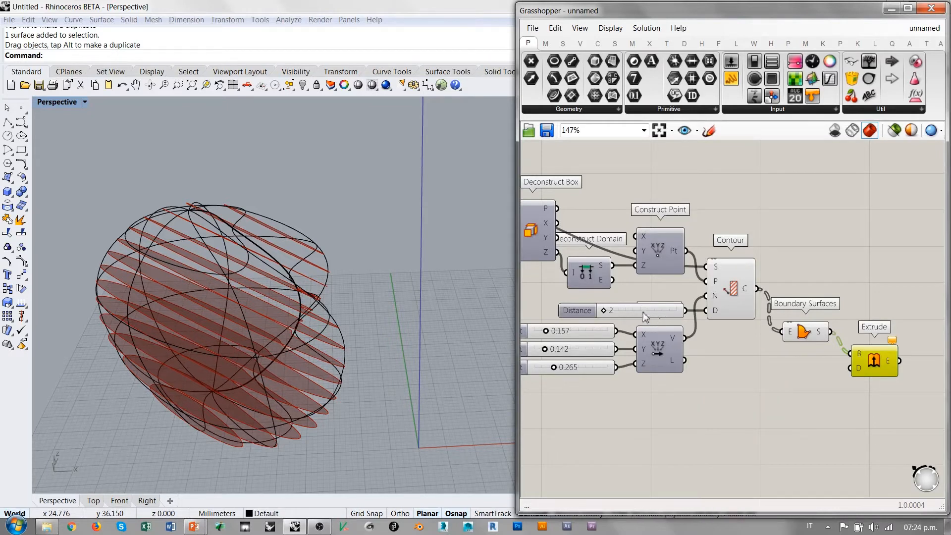
mouse_move(647, 317)
drag(872, 364, 811, 331)
drag(813, 337, 809, 314)
click(810, 350)
right_drag(298, 341, 300, 322)
mouse_move(328, 352)
right_down()
mouse_move(320, 333)
mouse_move(323, 350)
right_up()
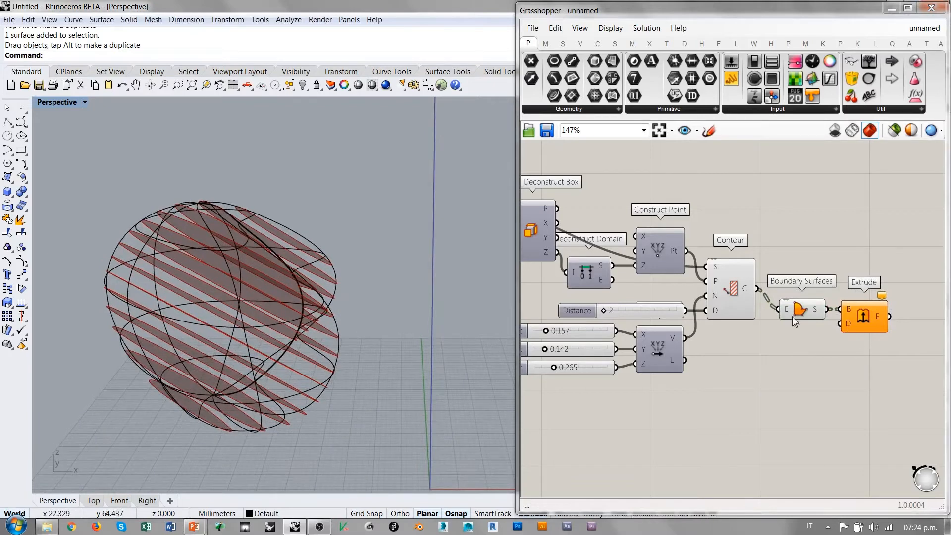
Add an Amplitude component below Contour and connect the contour direction vector's V output to its V input.
click(580, 44)
click(921, 110)
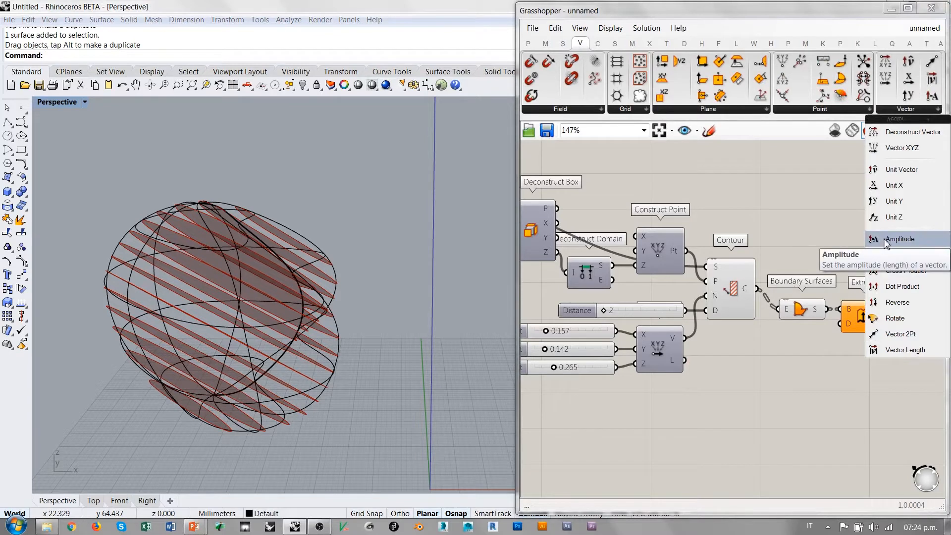
drag(887, 240, 772, 365)
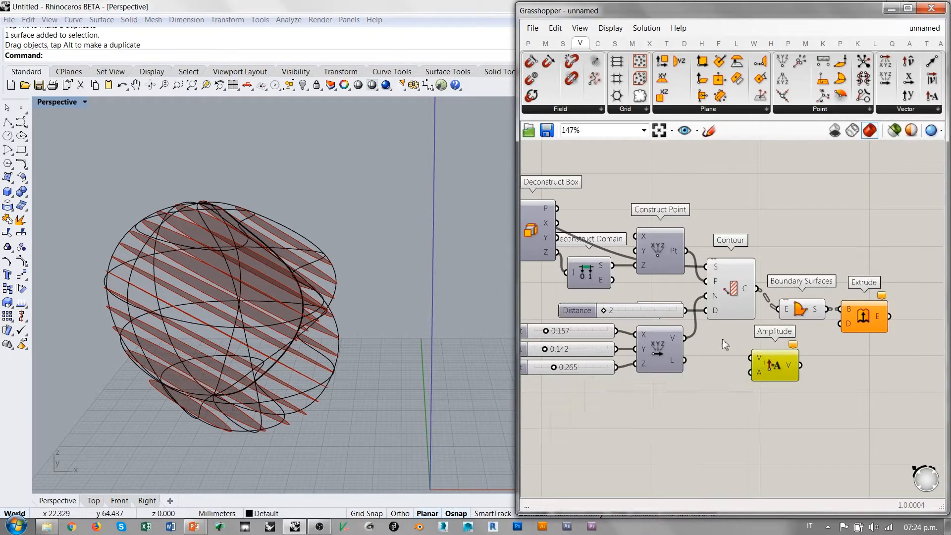
drag(688, 338, 751, 357)
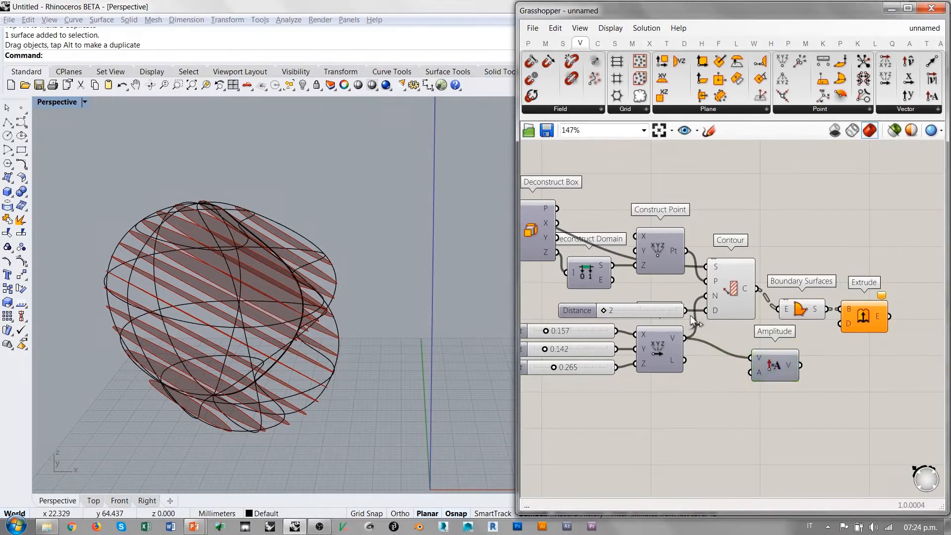
Connect the Distance slider to Amplitude's A input and Amplitude's V output to Extrude's D input, placing Amplitude close to the vector component.
drag(690, 315, 747, 349)
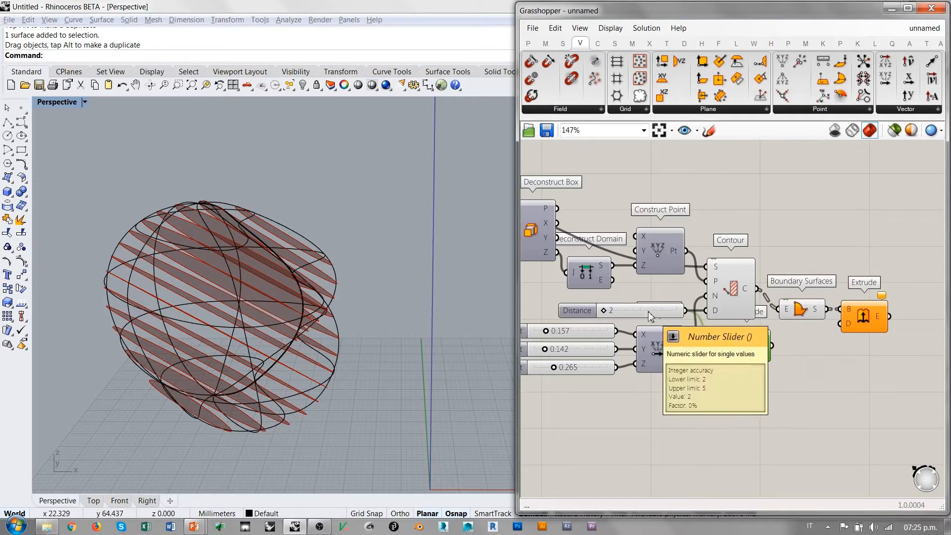
drag(771, 345, 841, 324)
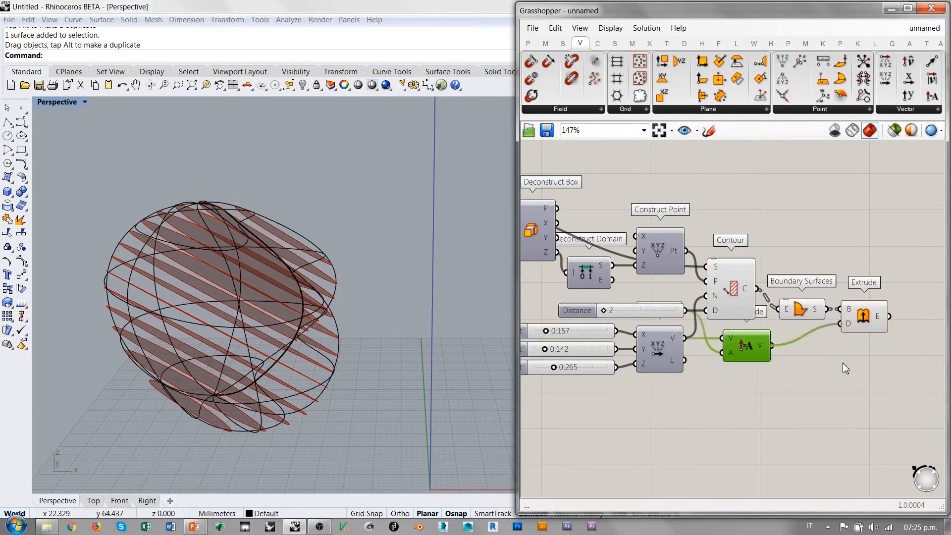
click(836, 369)
mouse_move(369, 347)
right_down()
mouse_move(357, 340)
mouse_move(371, 378)
mouse_move(365, 346)
mouse_move(383, 271)
mouse_move(374, 318)
mouse_move(350, 333)
mouse_move(370, 350)
right_up()
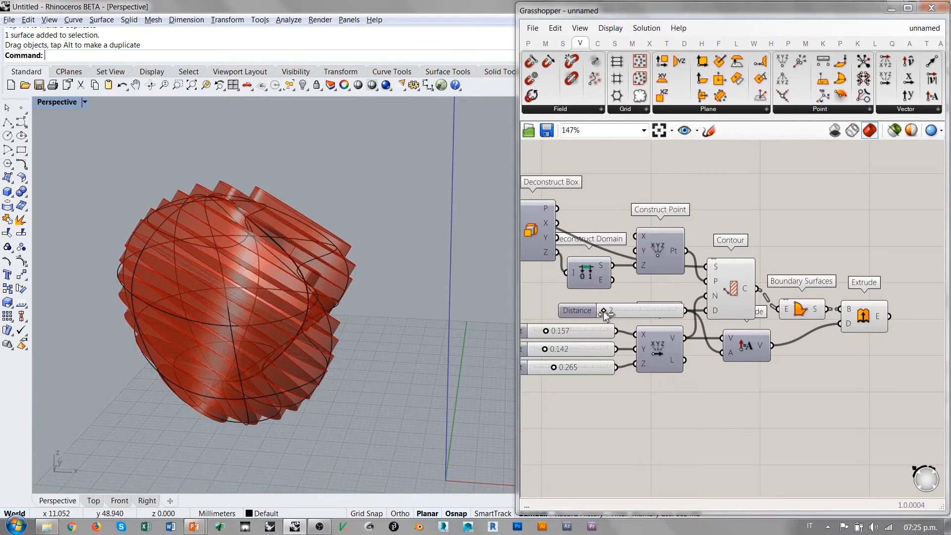
mouse_move(608, 316)
mouse_down()
mouse_move(678, 312)
mouse_move(604, 311)
mouse_up()
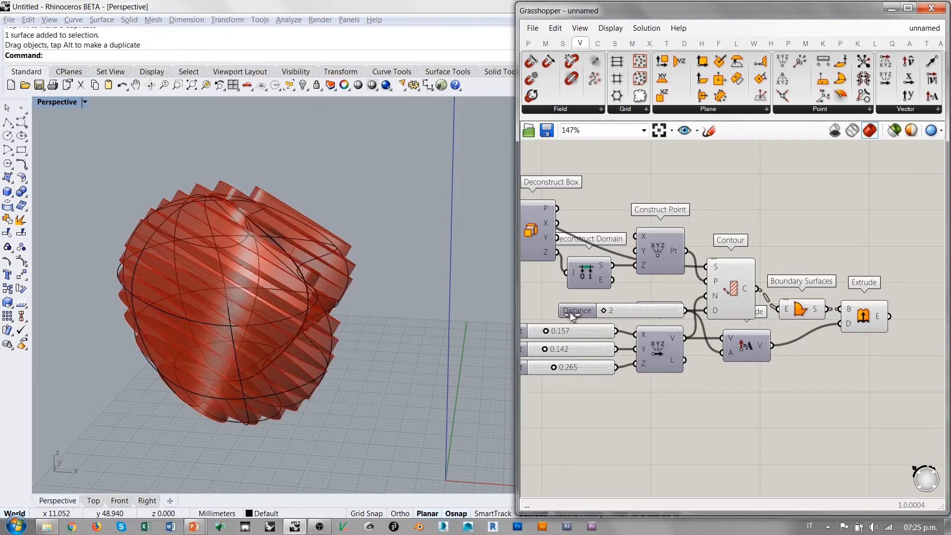
Test the slices with the Y and Z components at 0.000, and with X at 0.000 and Z at 0.306.
right_drag(337, 317, 306, 313)
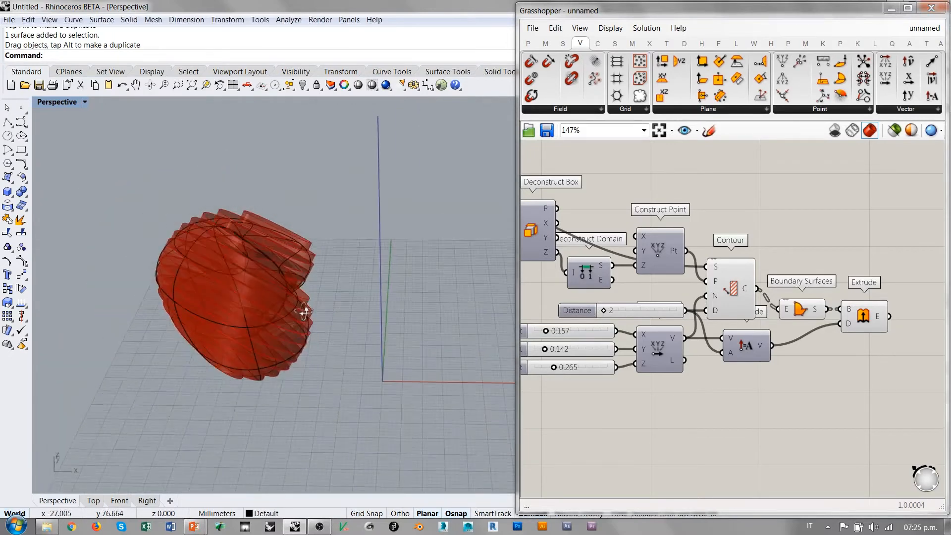
drag(545, 350, 523, 371)
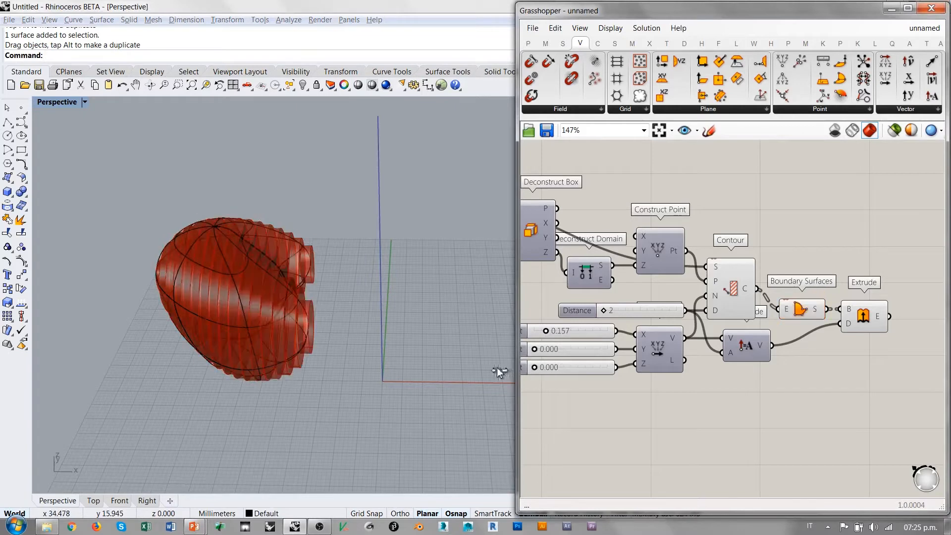
right_drag(299, 358, 514, 386)
drag(545, 335, 554, 367)
right_drag(388, 385, 364, 323)
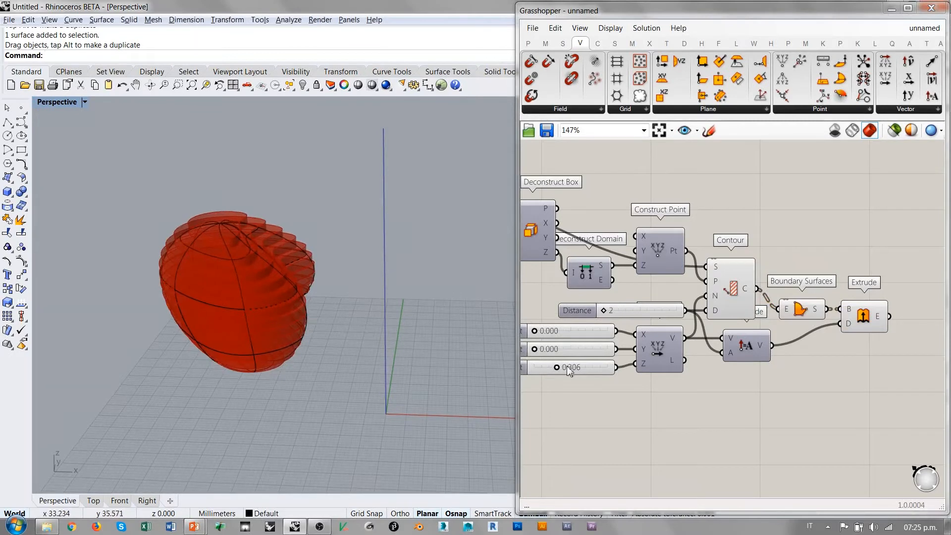
Set the X component to 0.218, Y to 0.211 and Z to 0.272, and inspect the diagonally extruded slices.
drag(567, 365, 552, 351)
right_drag(358, 337, 380, 366)
drag(537, 331, 554, 331)
drag(539, 367, 556, 366)
right_drag(378, 380, 345, 365)
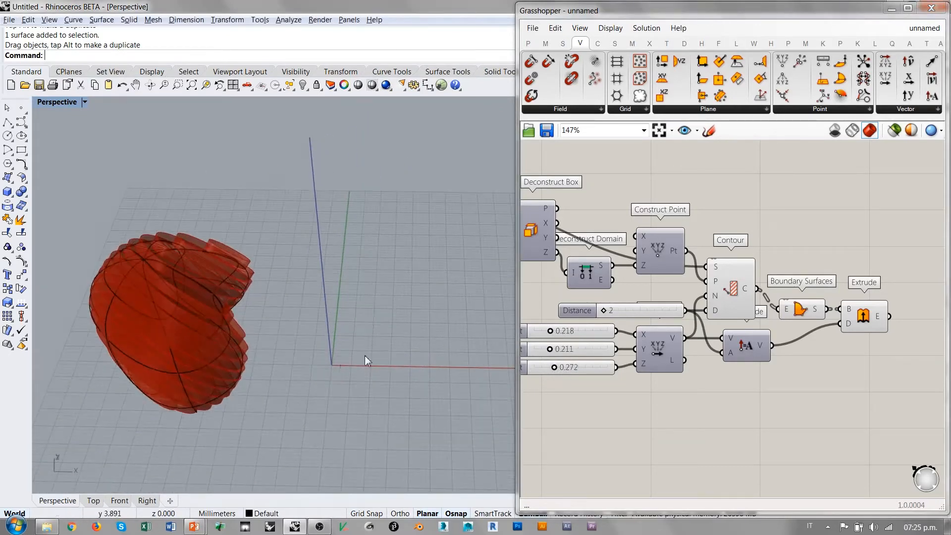
shift+right_drag(374, 308, 299, 330)
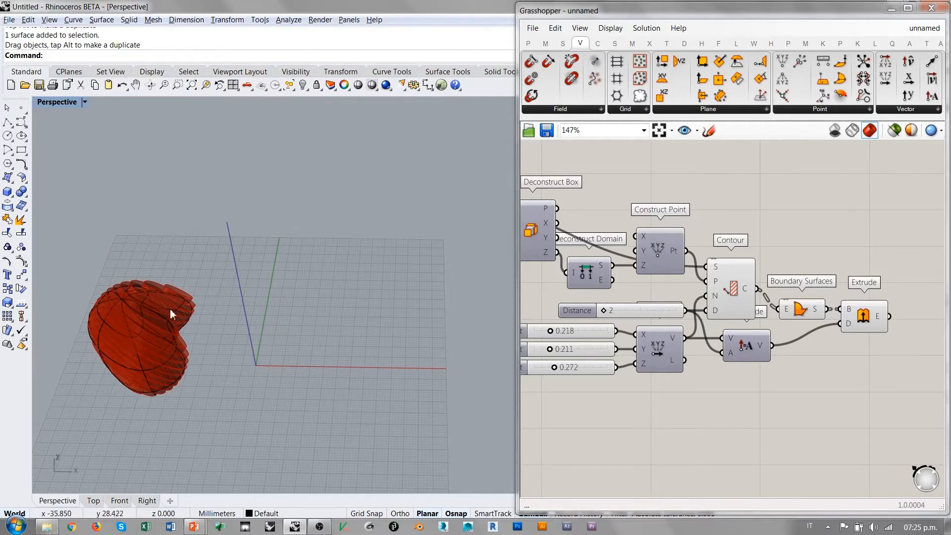
right_drag(153, 320, 200, 321)
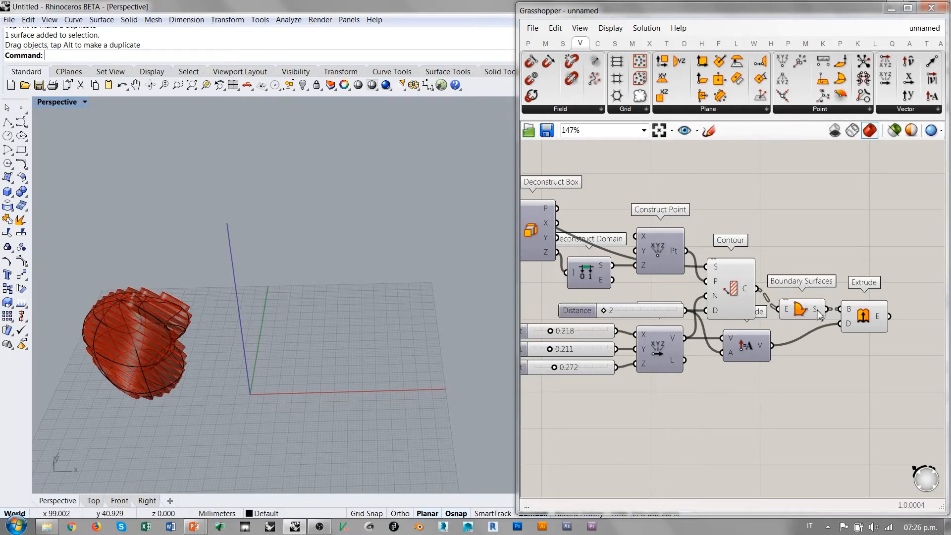
Line up Boundary Surfaces and Extrude with Amplitude and turn off the preview of both components.
drag(863, 321, 864, 340)
drag(811, 310, 818, 331)
drag(884, 374, 819, 333)
key(ctrl+q)
click(833, 403)
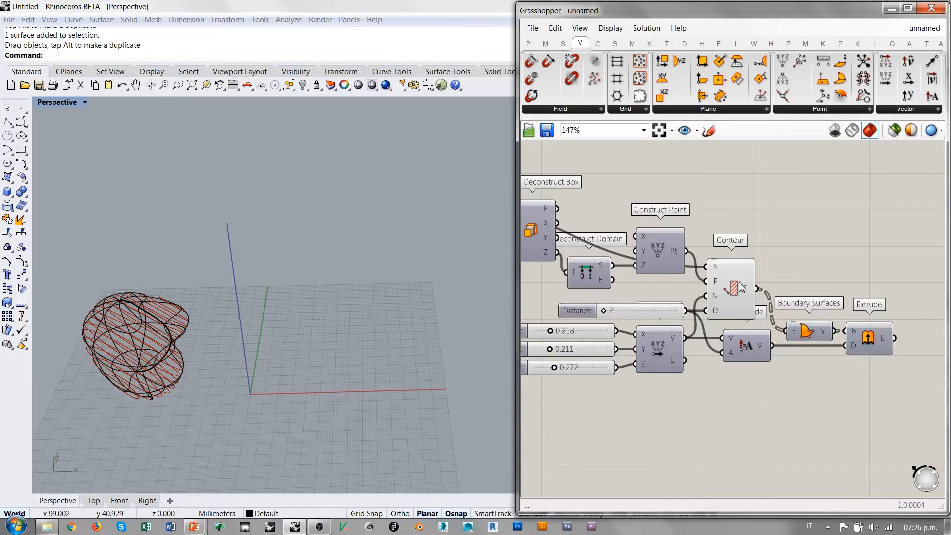
Align Amplitude directly under Contour and shift Boundary Surfaces and Extrude closer to it.
click(739, 300)
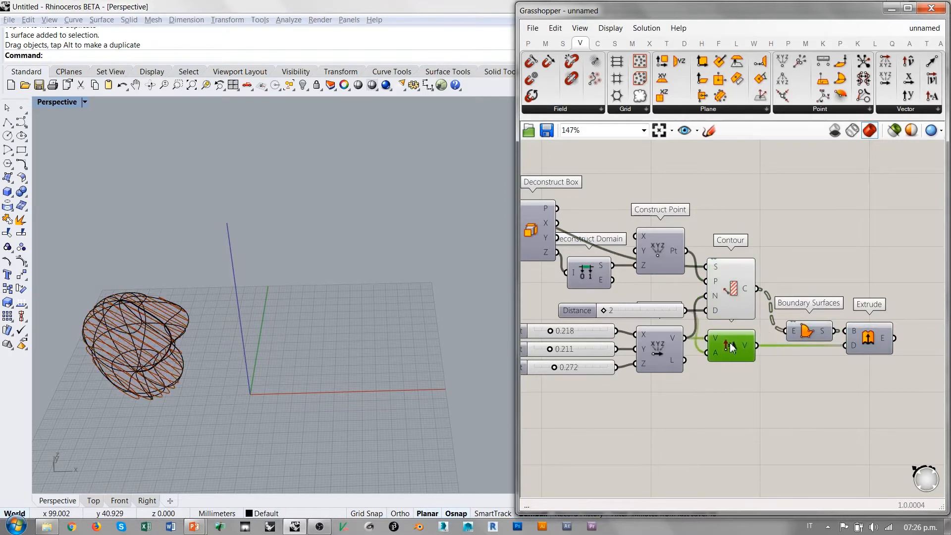
drag(907, 303, 795, 367)
drag(817, 334, 805, 333)
click(807, 384)
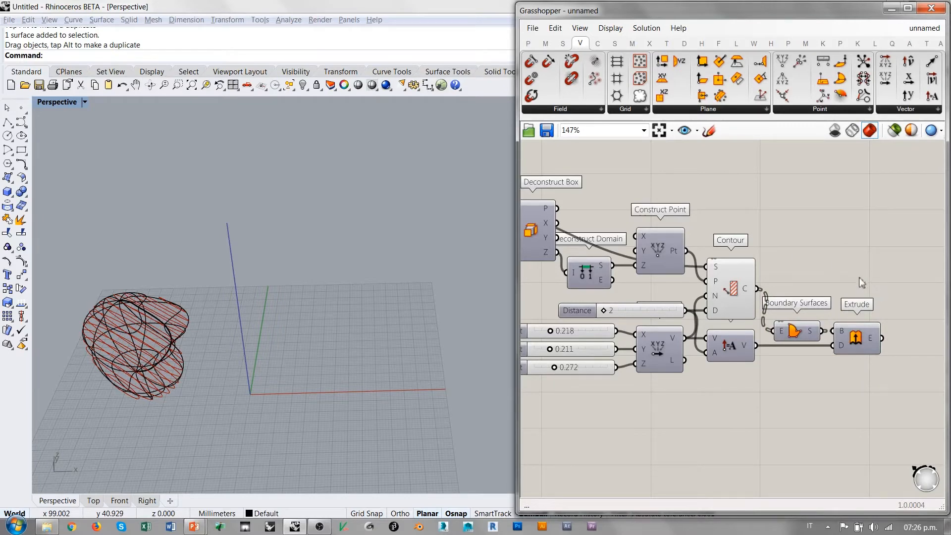
Widen the Grasshopper window to make more canvas room beside the Contour and Extrude components.
right_drag(860, 273, 752, 329)
scroll(700, 325, up, 1)
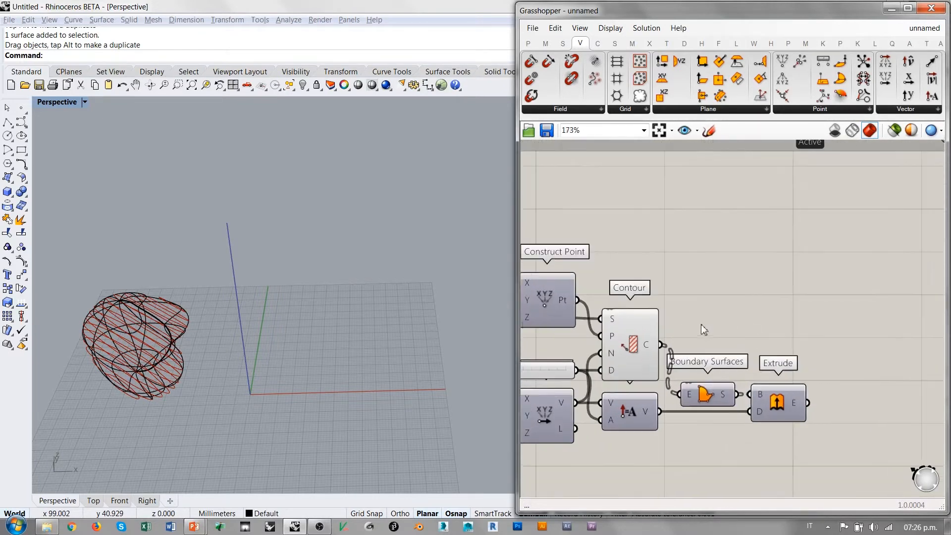
click(637, 344)
click(718, 312)
right_drag(761, 305, 739, 297)
drag(521, 257, 421, 260)
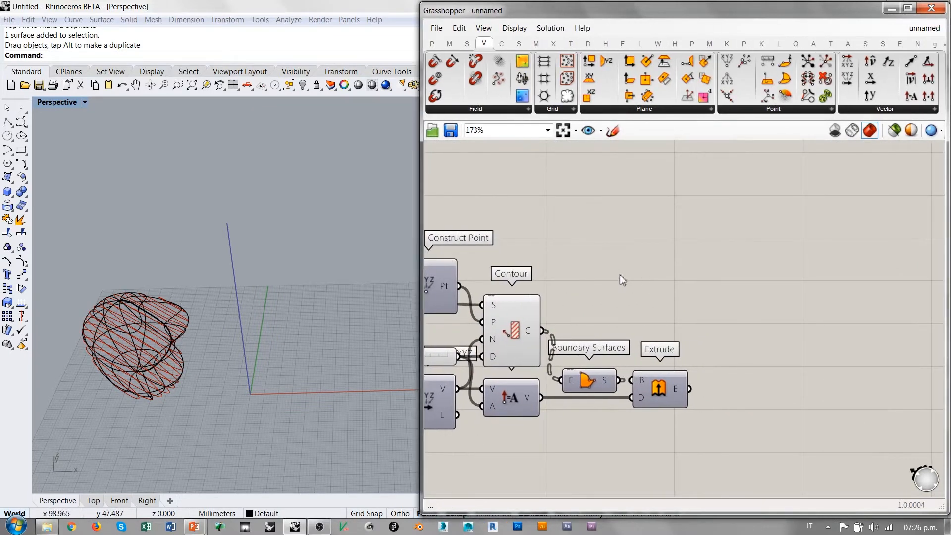
Add an Orient component above Extrude and connect Contour's C output to its G input.
double_click(700, 254)
text(ori)
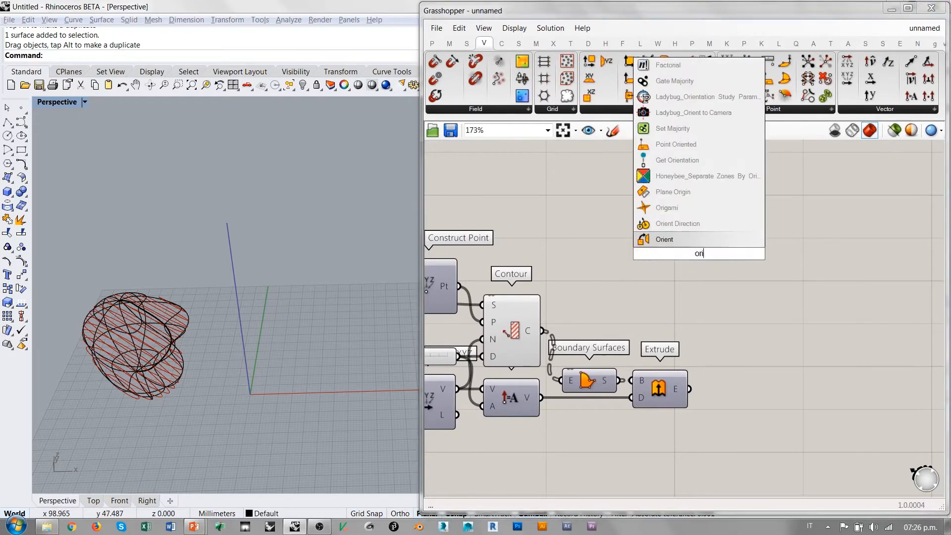
click(698, 243)
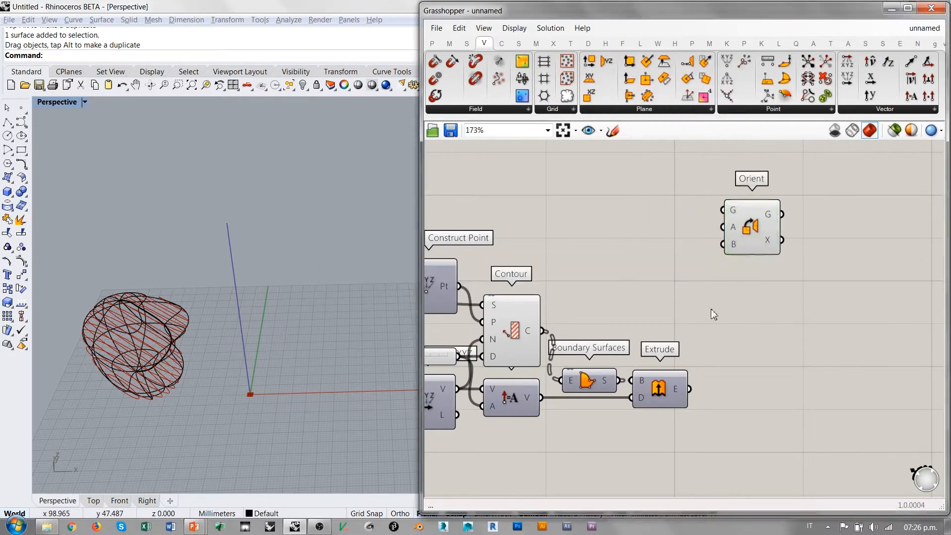
drag(542, 335, 722, 210)
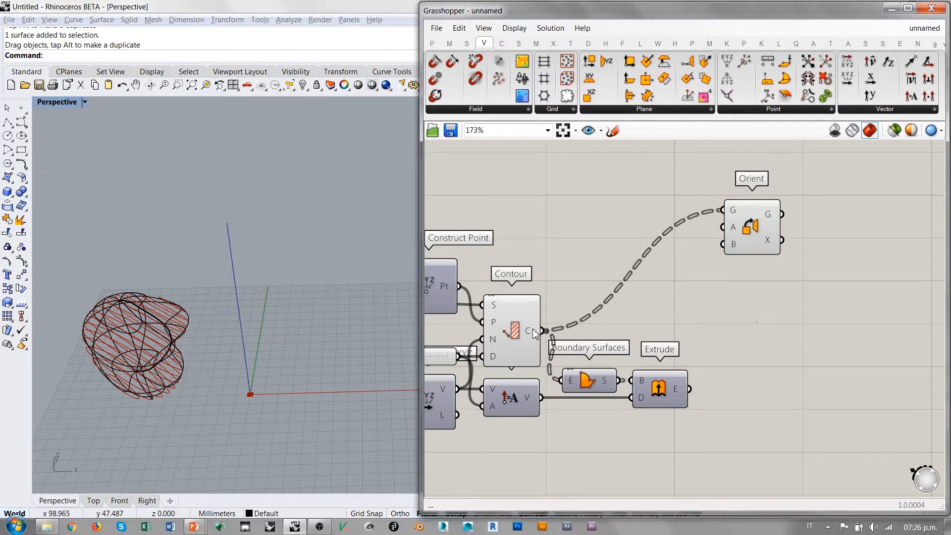
Examine the data tree structure of Contour's C output and compare it with the contour curves on the deformed sphere.
mouse_move(531, 331)
right_click(532, 339)
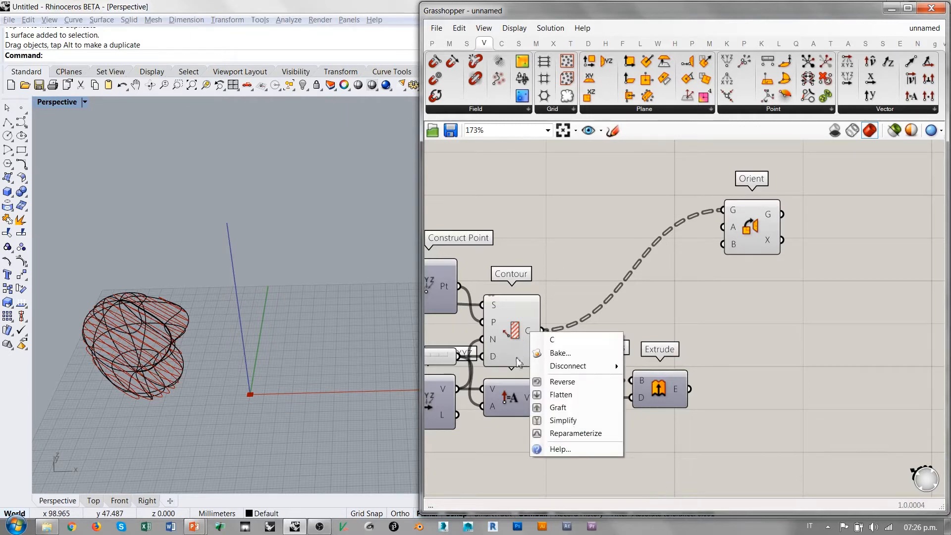
click(561, 395)
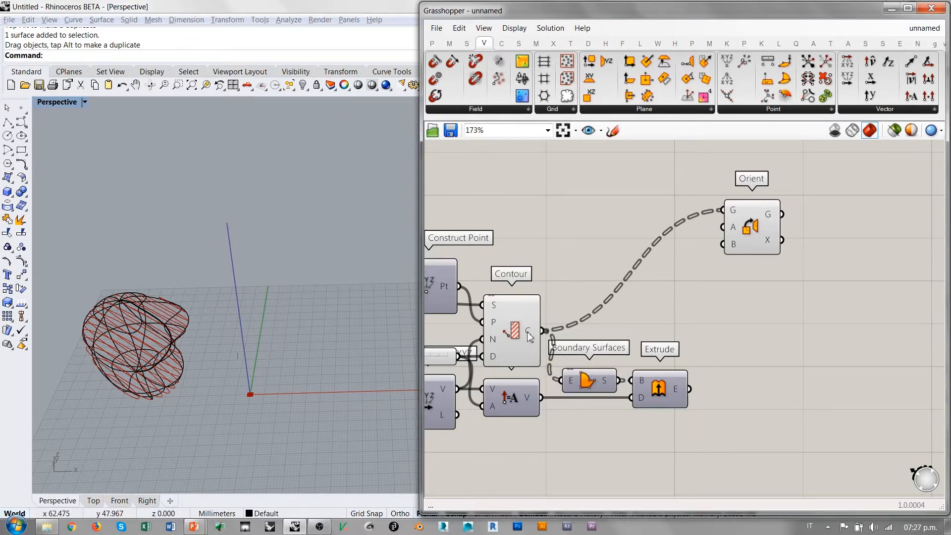
mouse_move(530, 336)
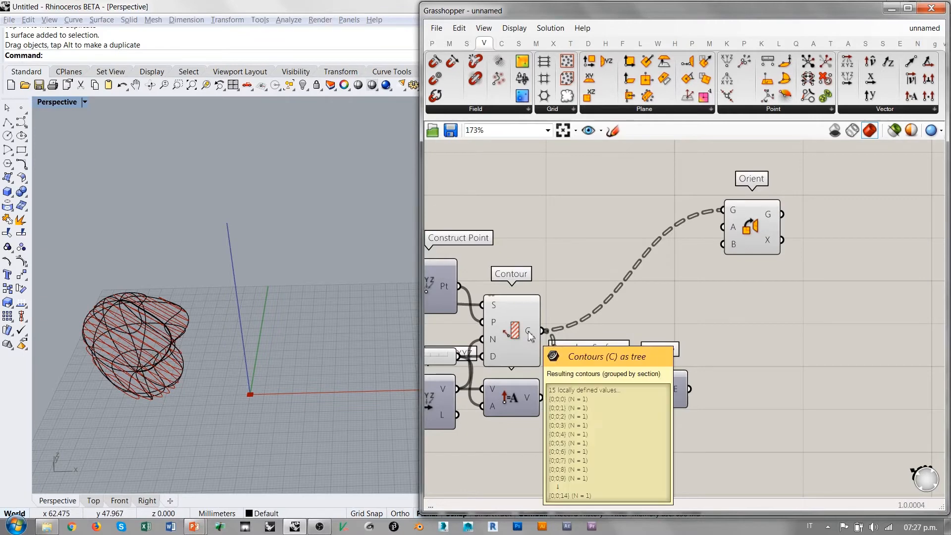
right_drag(182, 323, 295, 327)
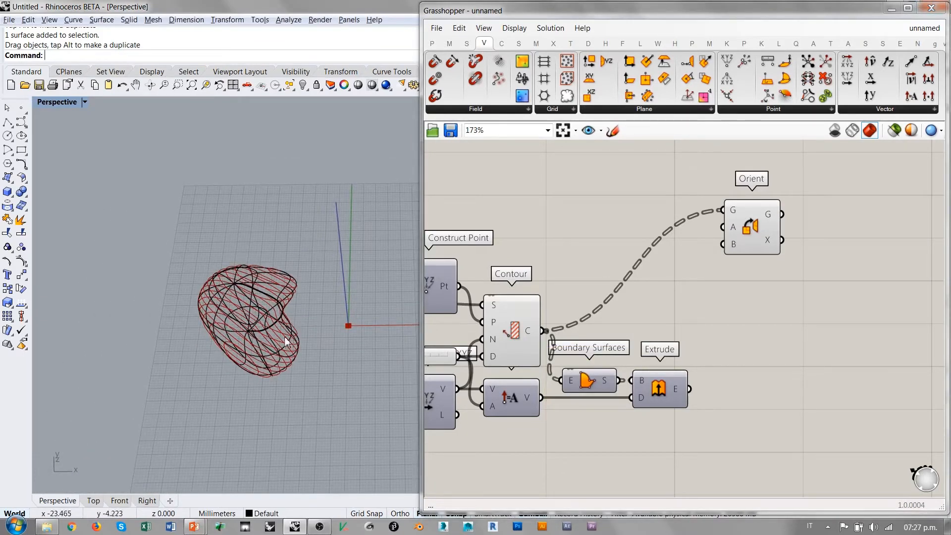
right_drag(257, 327, 307, 342)
mouse_move(312, 295)
right_down()
mouse_move(296, 346)
mouse_move(321, 301)
right_up()
scroll(297, 349, up, 6)
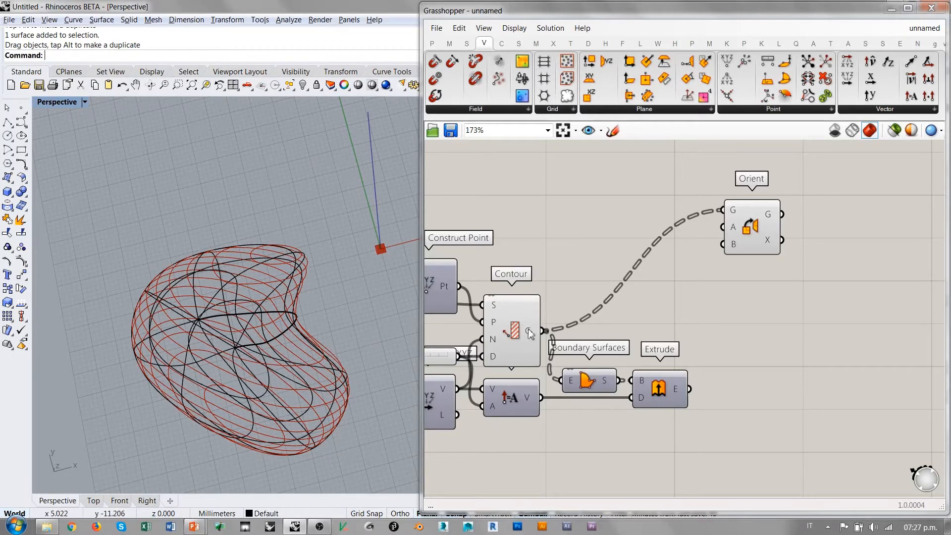
mouse_move(530, 335)
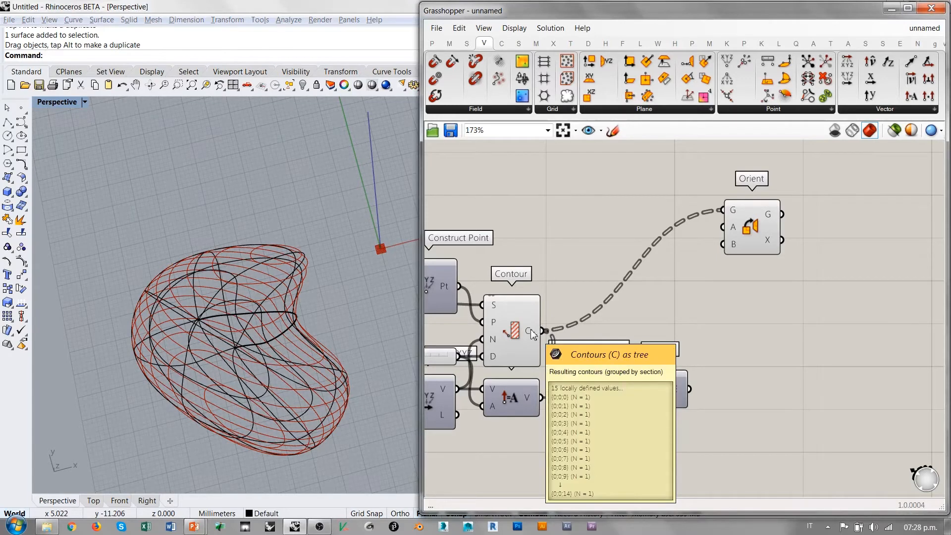
right_drag(493, 374, 713, 331)
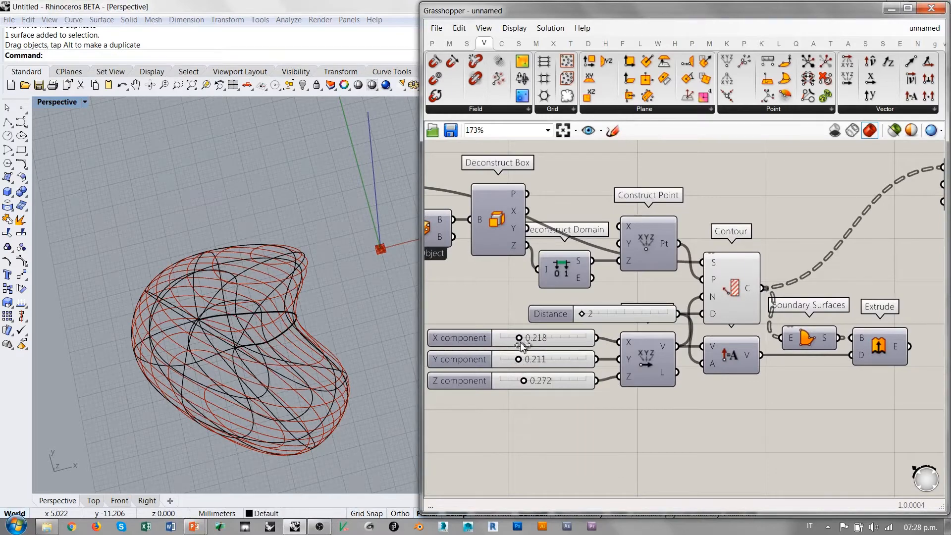
Set the Y and Z components of the contour direction to 0.000 and inspect the resulting slices.
drag(518, 359, 468, 385)
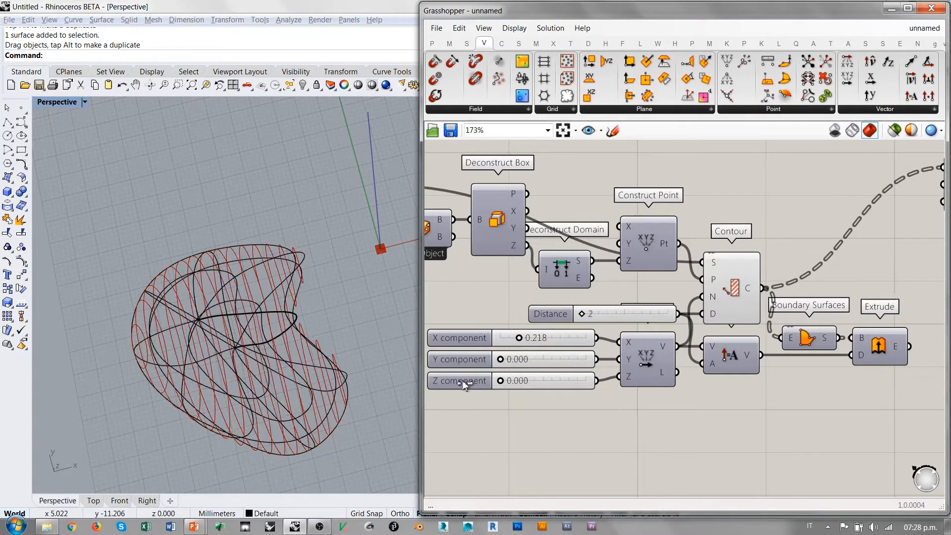
right_drag(300, 349, 299, 306)
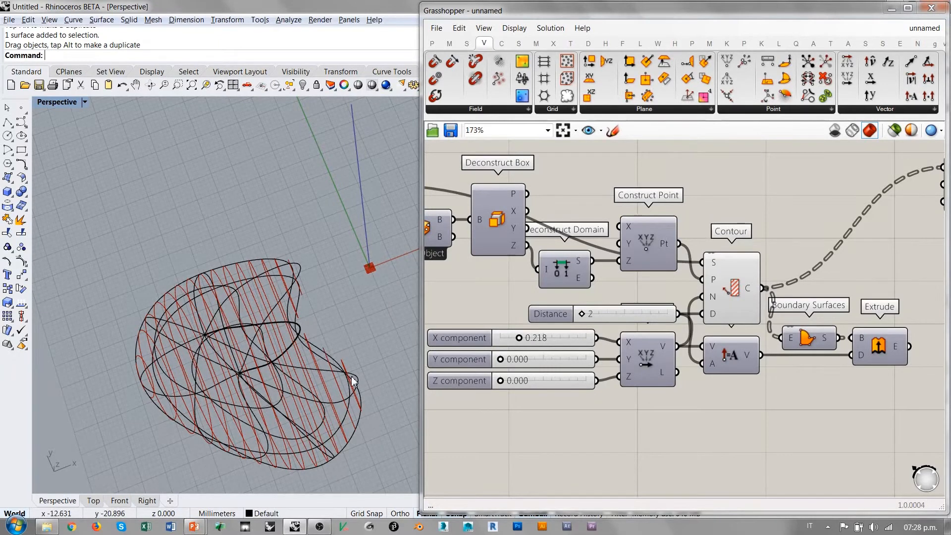
right_drag(353, 382, 333, 361)
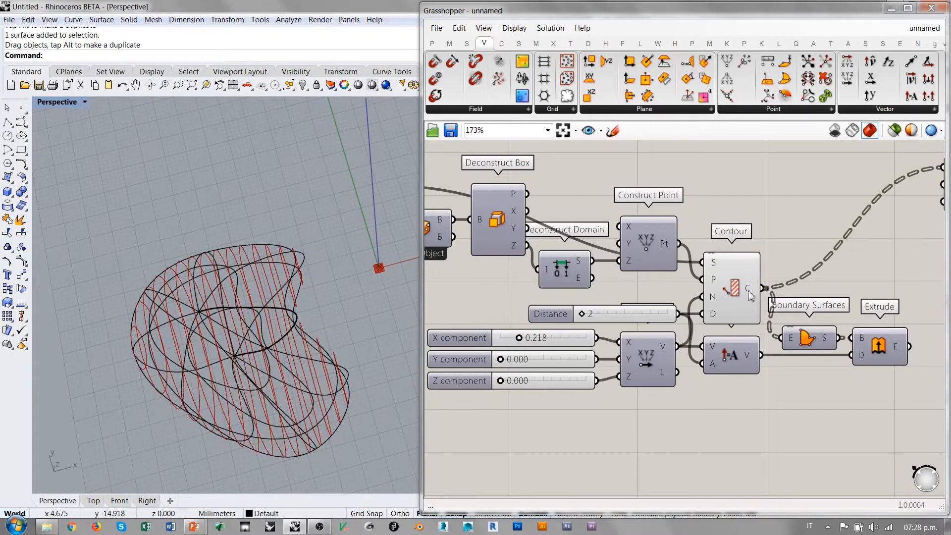
mouse_move(751, 295)
right_drag(779, 340, 719, 334)
right_drag(272, 359, 305, 270)
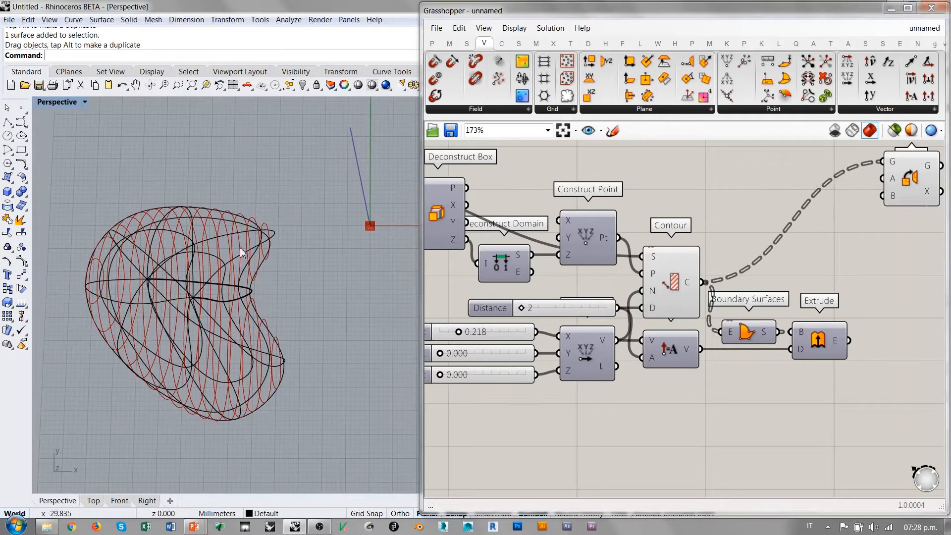
Move the Orient component farther from Contour and Extrude to make room for more components between them.
right_drag(812, 261, 573, 312)
drag(651, 251, 784, 223)
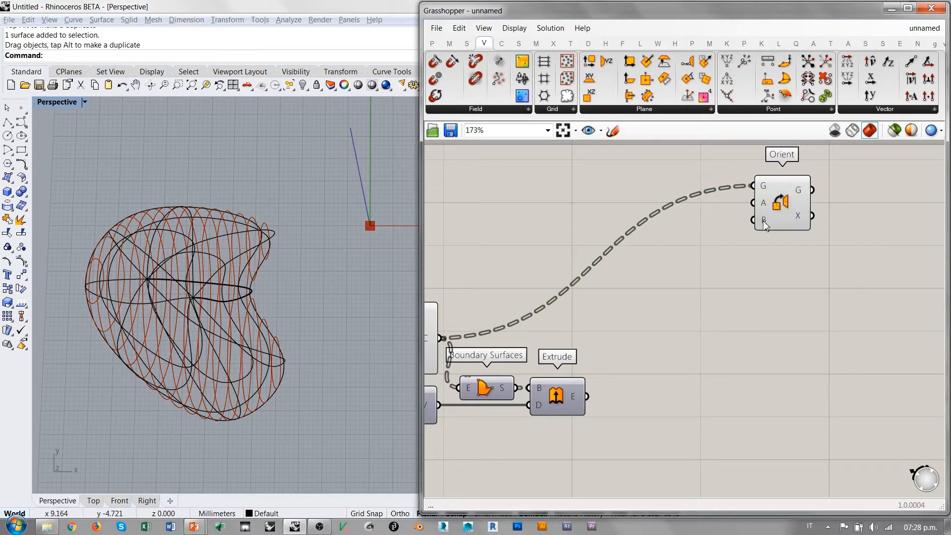
mouse_move(765, 223)
right_drag(370, 227, 320, 234)
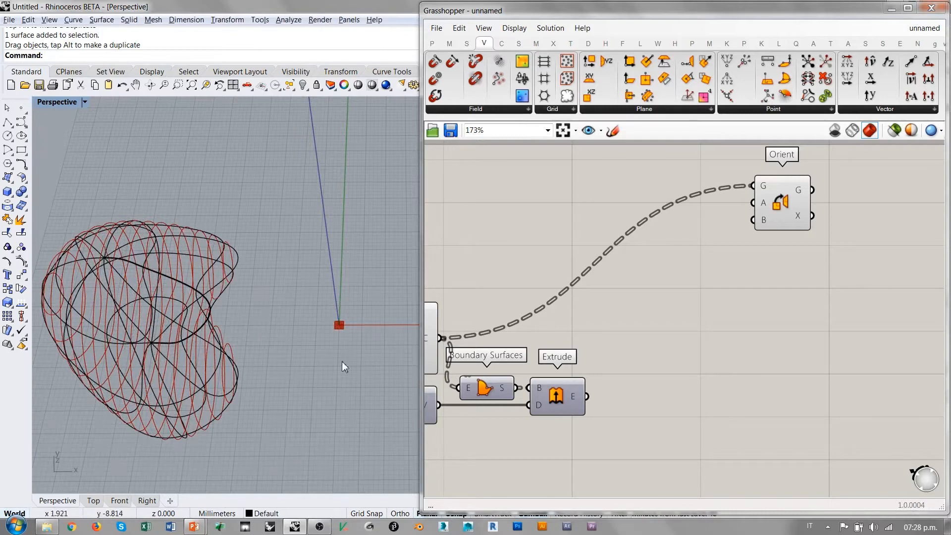
right_drag(429, 395, 635, 320)
scroll(634, 320, down, 1)
right_drag(737, 270, 618, 346)
drag(815, 247, 836, 247)
click(803, 303)
Add an Area component above Boundary Surfaces and connect Contour's C output to its G input.
right_drag(278, 277, 229, 275)
right_drag(102, 284, 171, 260)
right_drag(276, 292, 261, 330)
right_drag(545, 269, 544, 228)
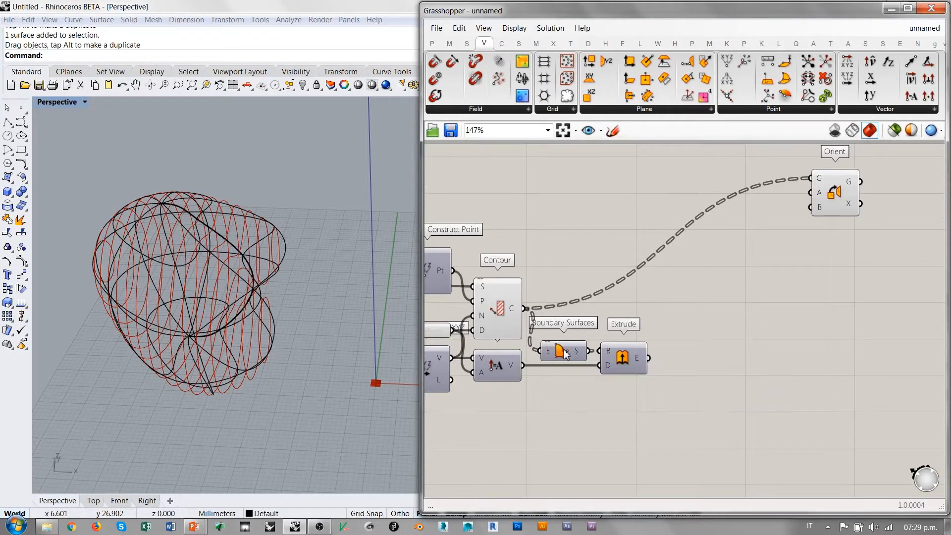
double_click(577, 260)
text(area)
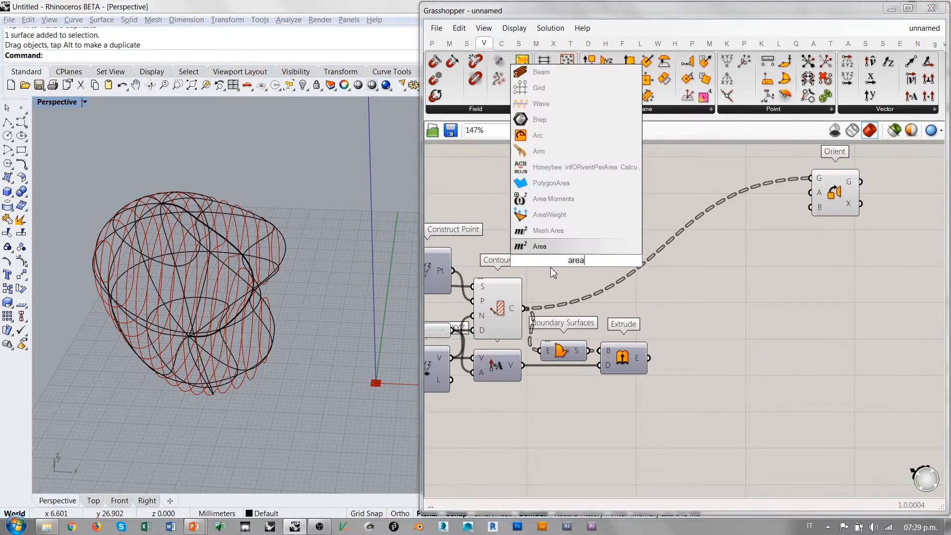
key(Return)
drag(524, 309, 551, 261)
right_drag(278, 323, 260, 278)
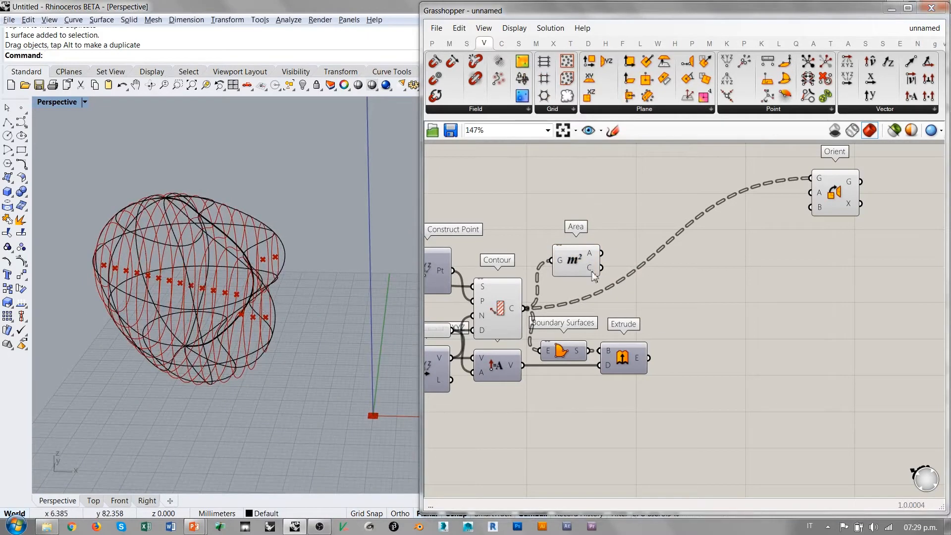
mouse_move(593, 272)
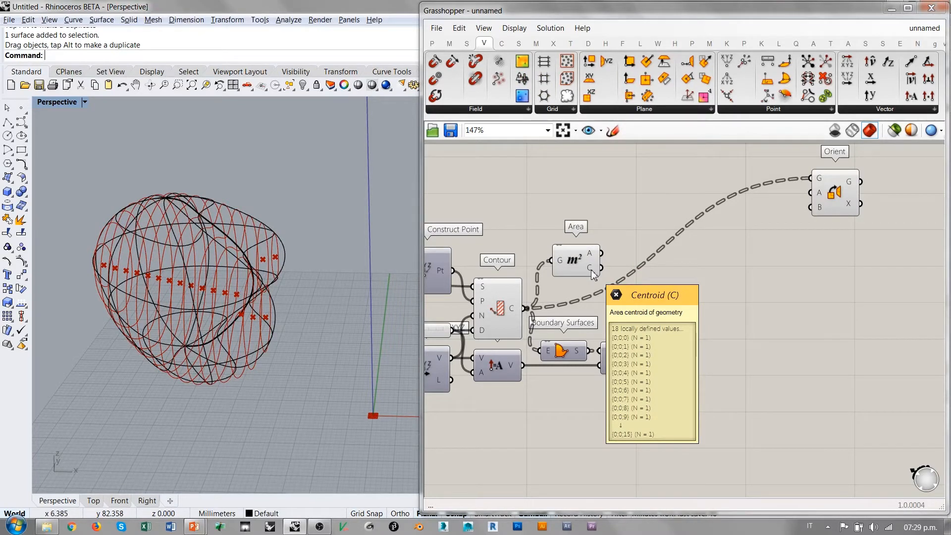
drag(581, 267, 571, 263)
click(587, 288)
Add a YZ Plane component beside Area and connect Area's C output to its O input.
right_drag(499, 308, 666, 280)
right_drag(504, 325, 526, 325)
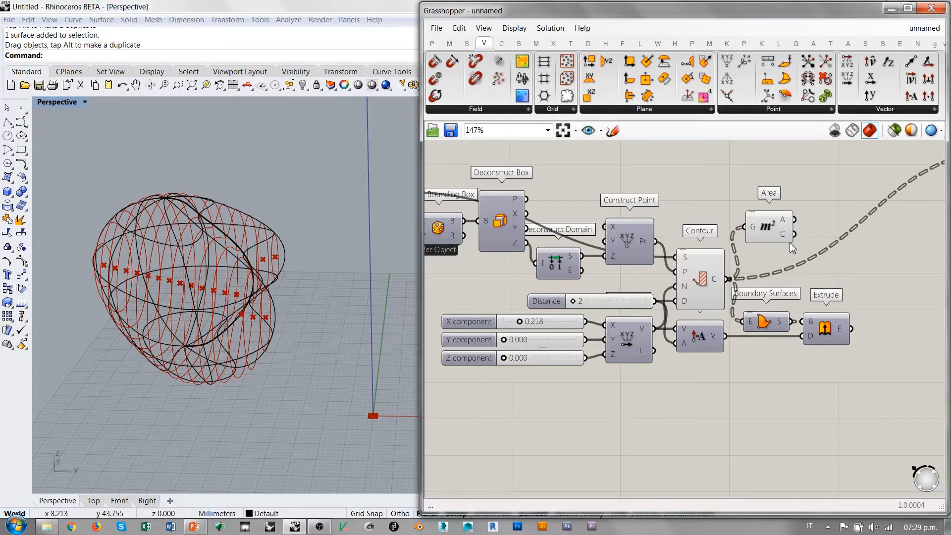
right_drag(860, 239, 721, 271)
double_click(721, 271)
text(yz)
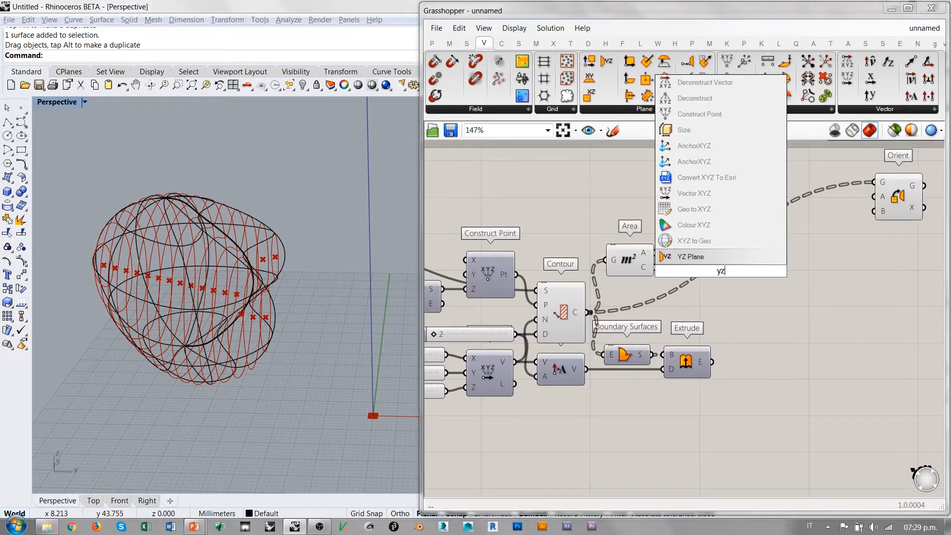
click(724, 282)
drag(655, 268, 700, 266)
click(717, 296)
shift+right_drag(218, 282, 242, 284)
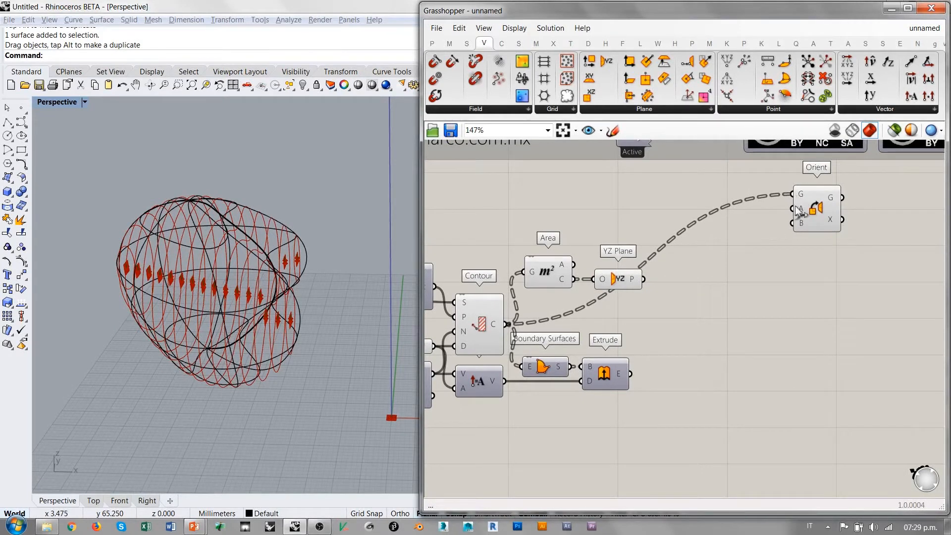
Set the contour direction's Y component to 0.177 and compare the YZ planes with the tilted slices.
right_drag(533, 331, 677, 292)
right_drag(482, 335, 535, 332)
drag(482, 346, 497, 351)
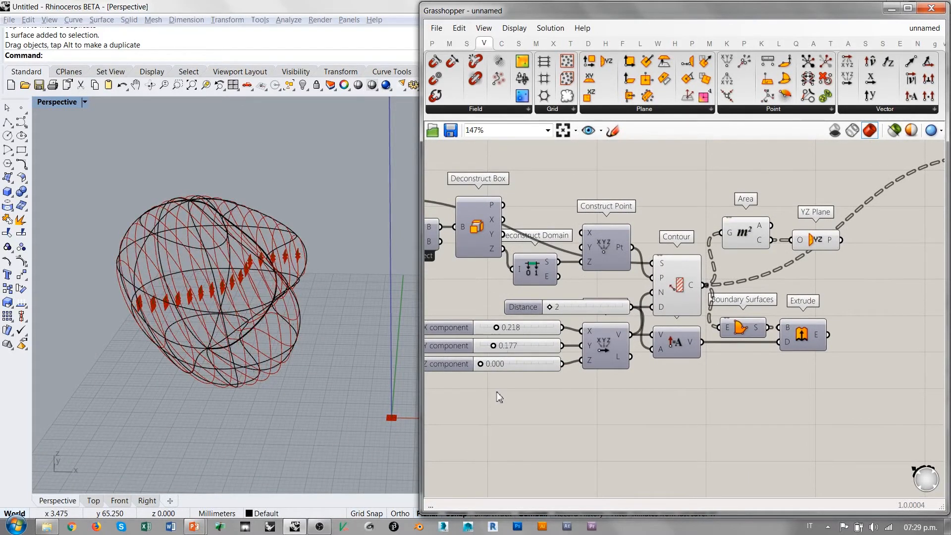
right_drag(287, 278, 280, 246)
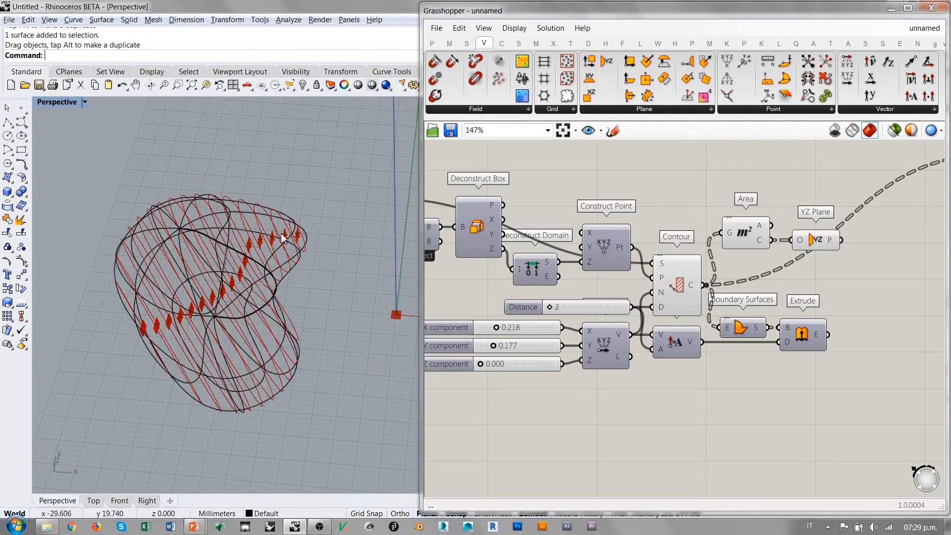
right_drag(803, 261, 673, 260)
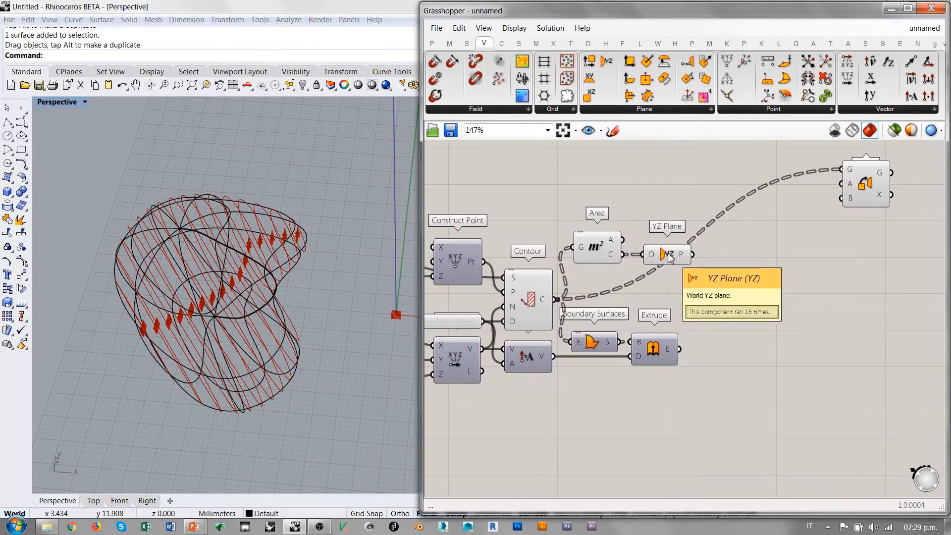
right_drag(260, 305, 299, 318)
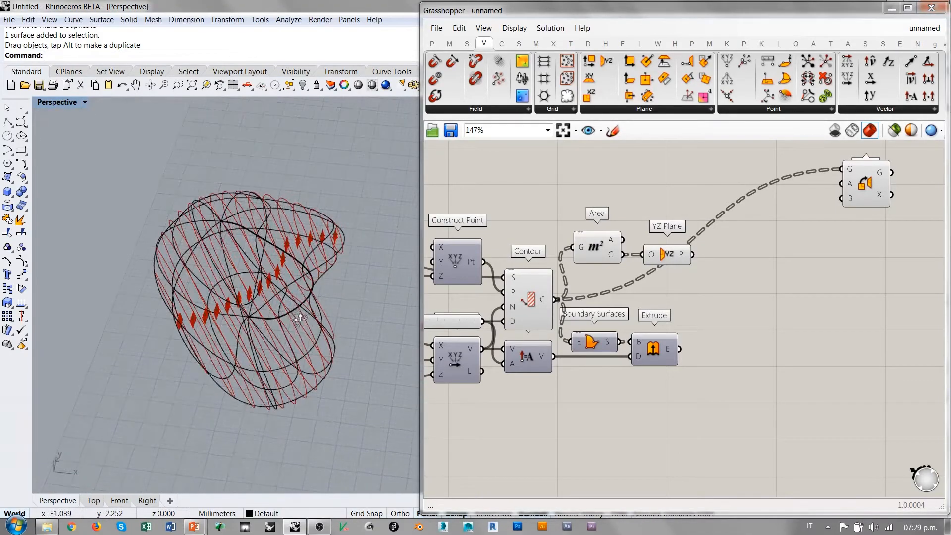
Delete the YZ Plane and Area components.
click(673, 256)
key(Delete)
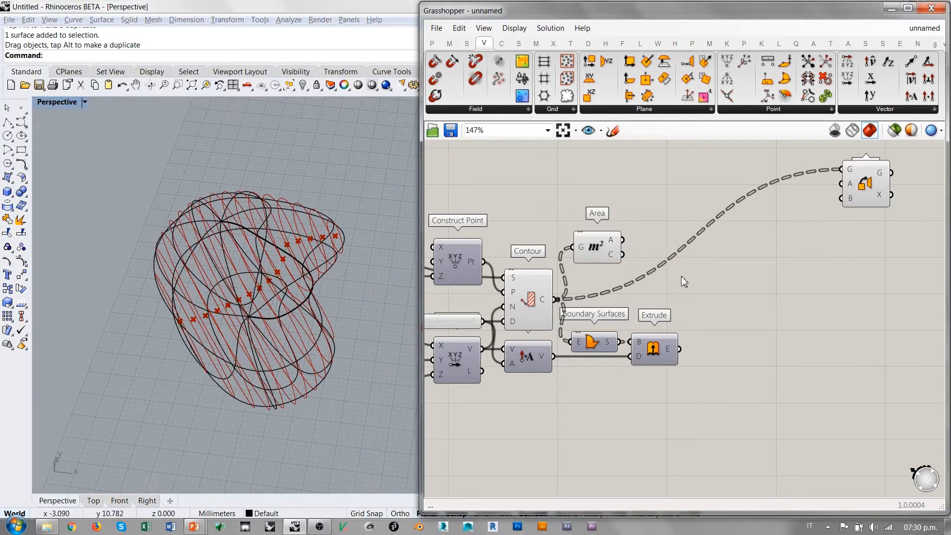
click(600, 244)
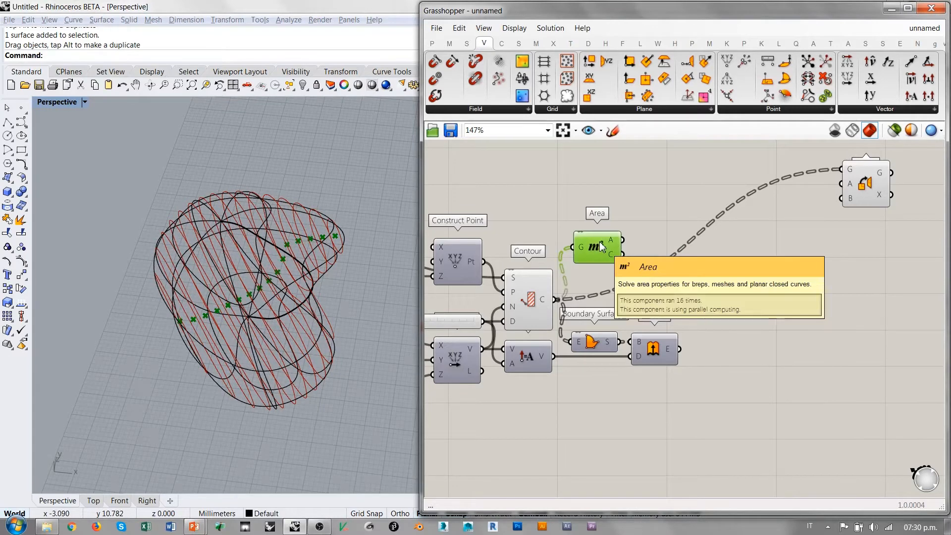
Hide the Boundary Surfaces preview and move Extrude lower to clear space beside it.
click(593, 346)
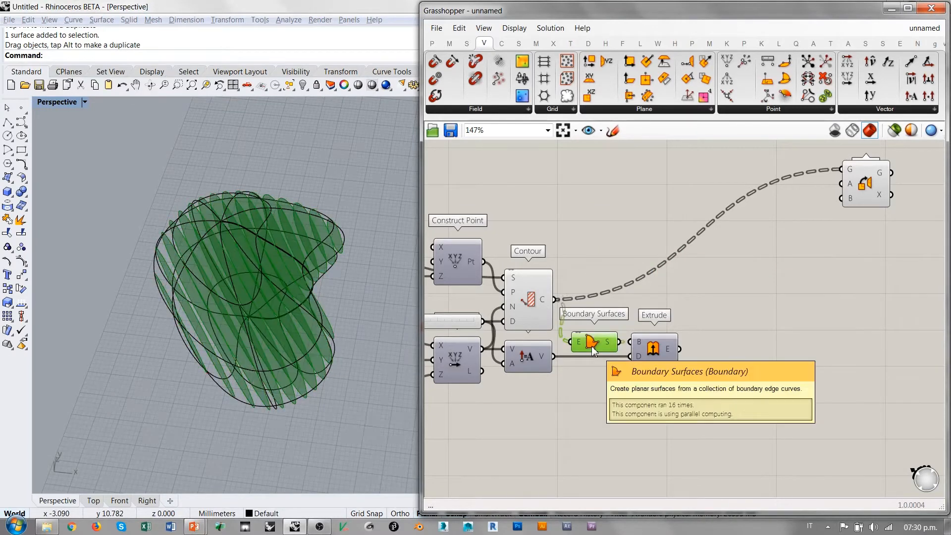
key(ctrl+q)
drag(658, 348, 676, 379)
click(690, 320)
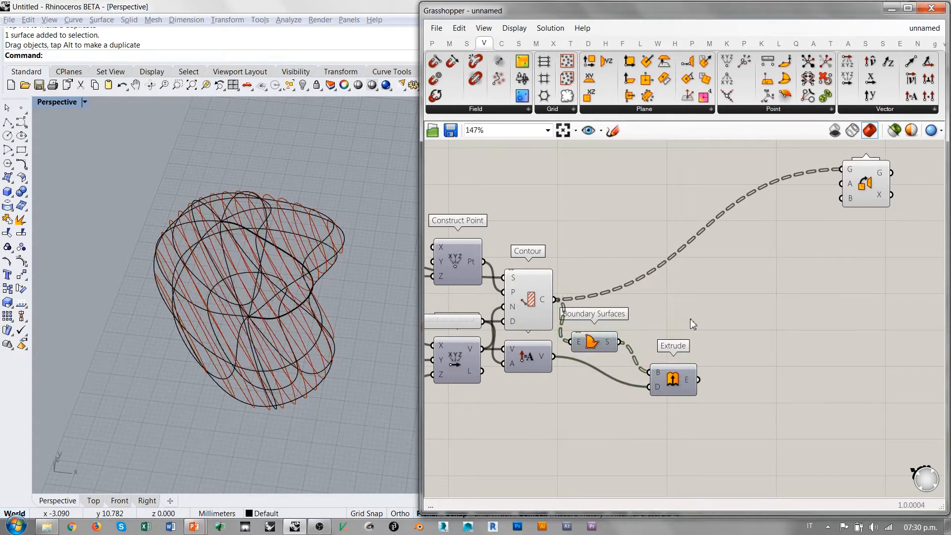
Add an Evaluate Surface component, connect Boundary Surfaces' S output to its S input, and reparameterize that input.
double_click(690, 320)
text(eva)
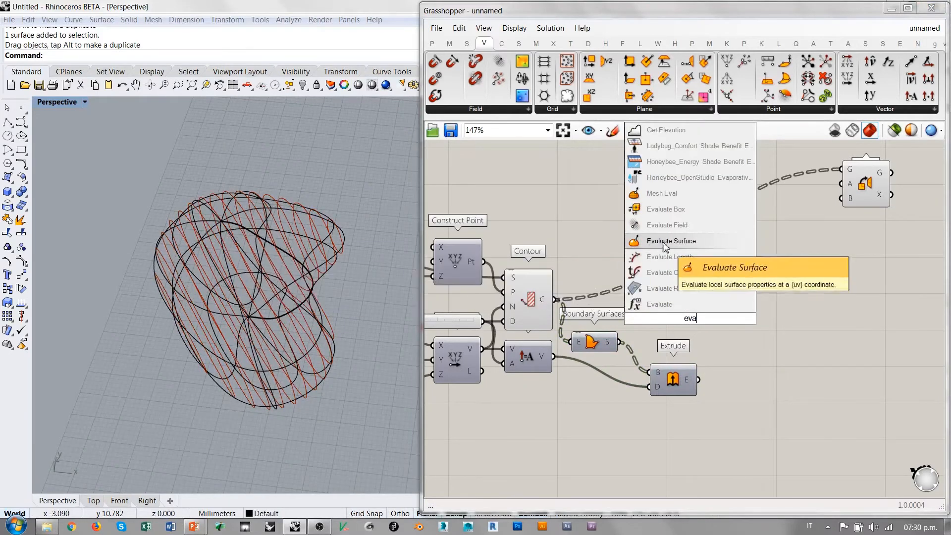
click(671, 241)
scroll(689, 375, up, 3)
drag(576, 321, 649, 253)
right_click(669, 257)
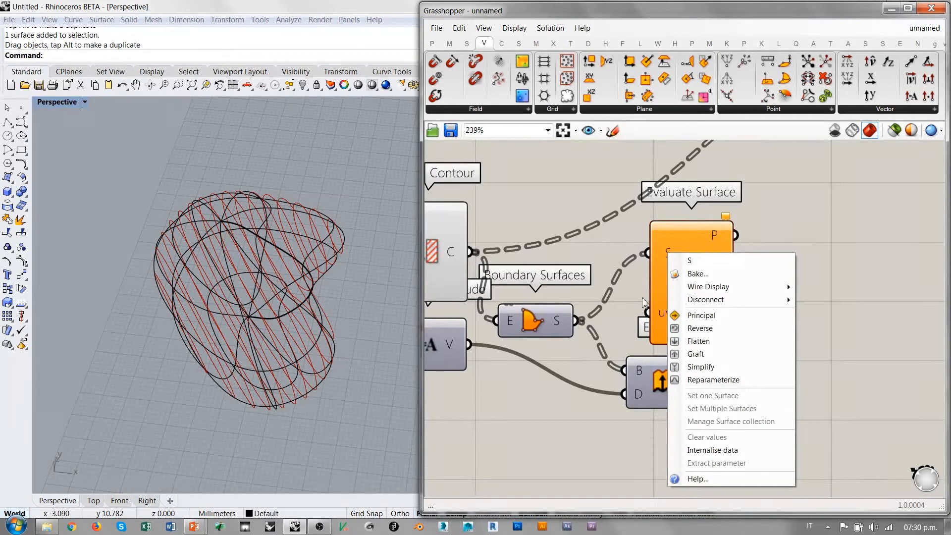
click(701, 381)
drag(701, 301, 824, 288)
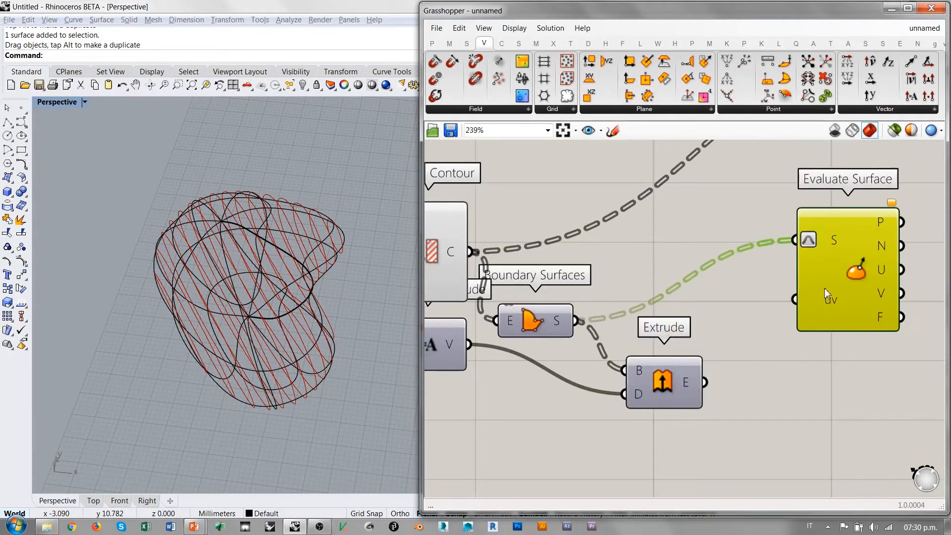
Add an MD Slider at 0.5 ; 0.5 and connect it to Evaluate Surface's uv input.
double_click(732, 320)
text(md)
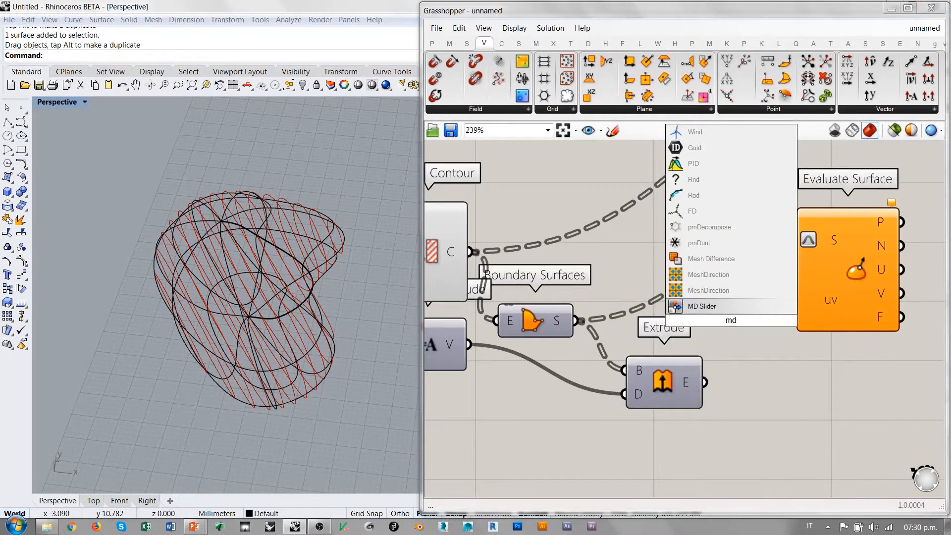
key(Return)
drag(845, 208, 629, 438)
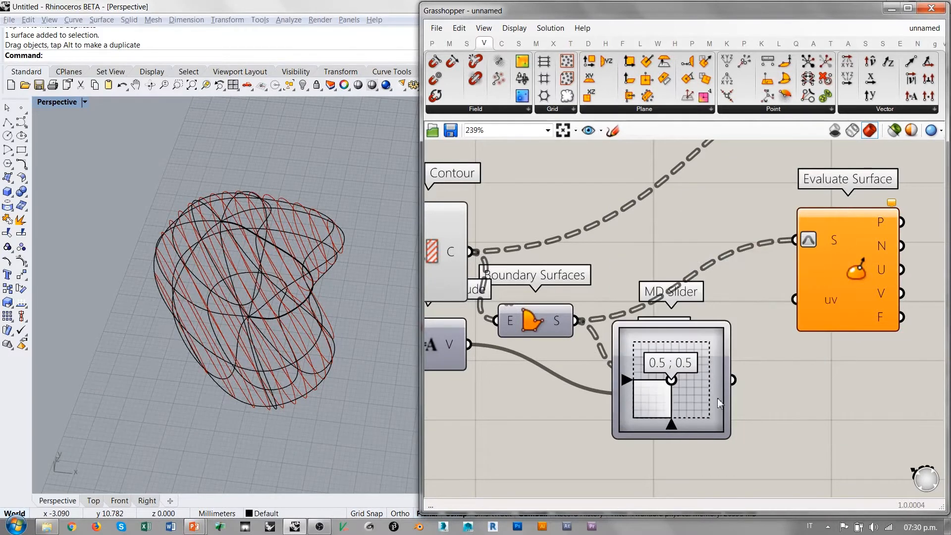
drag(733, 380, 795, 300)
Move the MD Slider between Boundary Surfaces and Evaluate Surface, and shift Extrude slightly down beneath it.
click(685, 399)
drag(685, 399, 730, 319)
click(664, 379)
scroll(664, 369, down, 1)
drag(660, 392, 647, 402)
click(723, 420)
scroll(714, 347, down, 1)
Set the contour direction's X, Y and Z components to 0.068, 0.293 and 0.313, and inspect the evaluated slice frames.
right_drag(714, 346, 683, 385)
right_drag(241, 320, 362, 285)
click(774, 322)
click(848, 340)
right_drag(740, 311, 793, 291)
right_drag(557, 327, 653, 312)
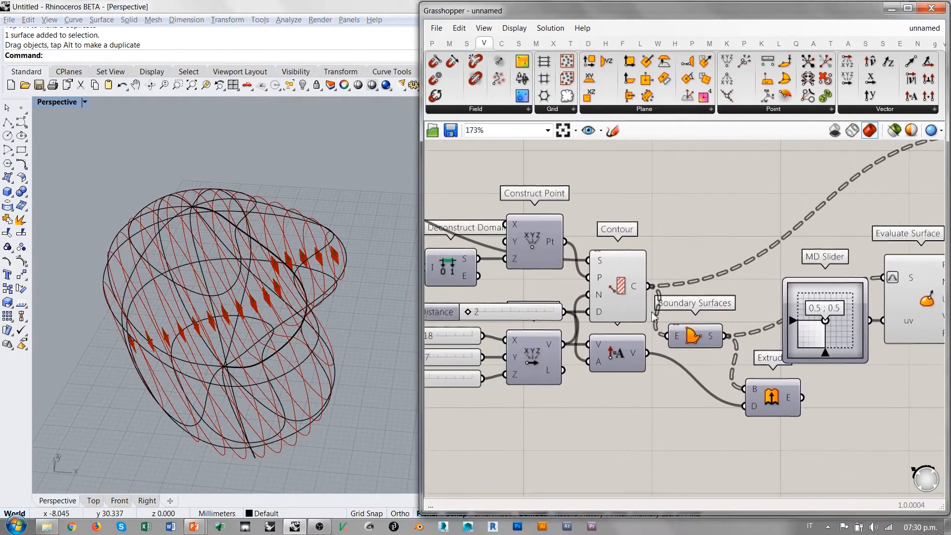
scroll(653, 312, down, 1)
right_drag(481, 335, 514, 327)
drag(476, 324, 478, 361)
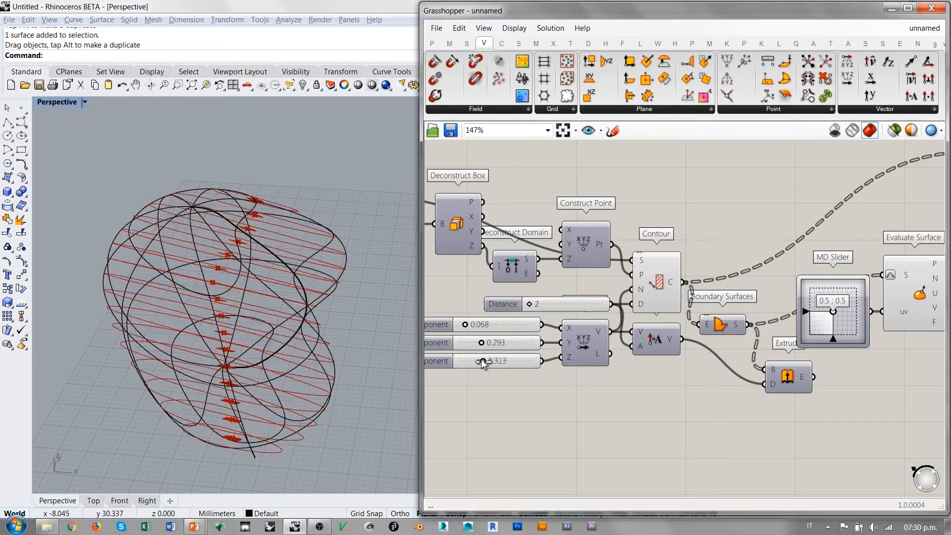
right_drag(290, 348, 277, 322)
Move the Orient component closer to Evaluate Surface.
right_drag(710, 388, 491, 447)
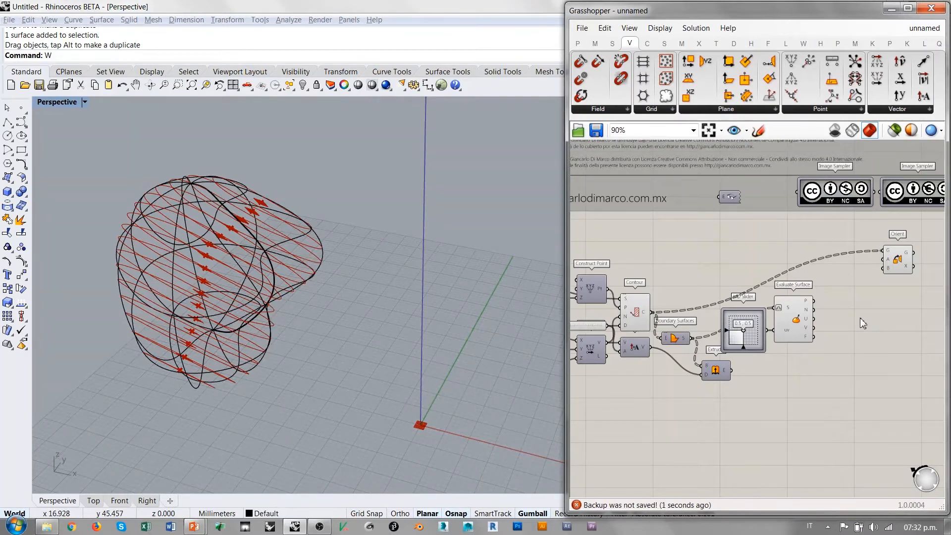
key(Escape)
drag(898, 260, 872, 254)
click(870, 315)
right_drag(426, 305, 431, 322)
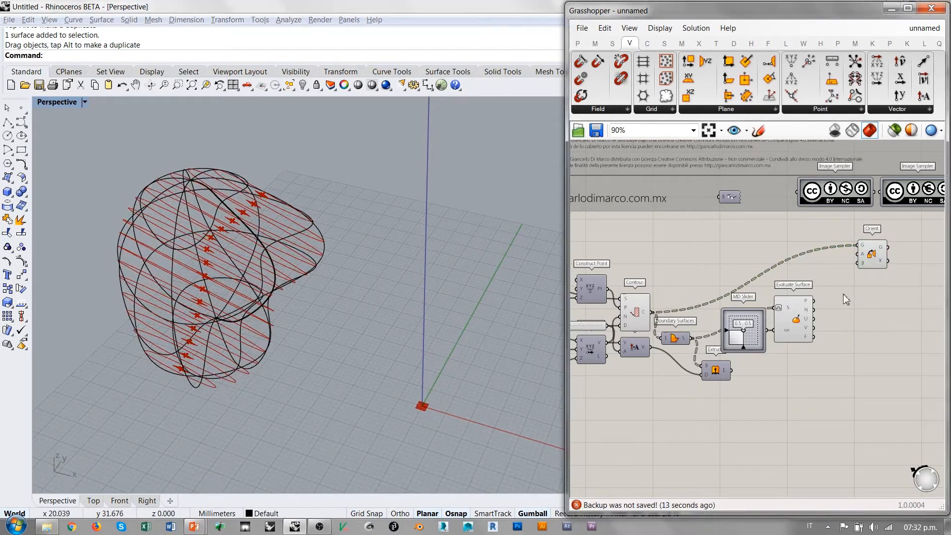
Examine Evaluate Surface's points on the slices and the target plane of Orient's B input.
scroll(846, 300, up, 3)
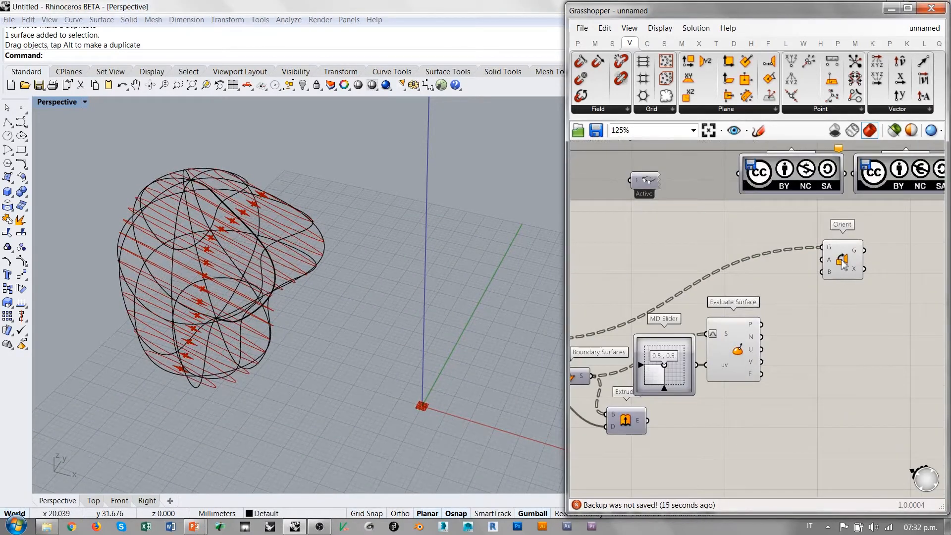
right_drag(809, 336, 849, 317)
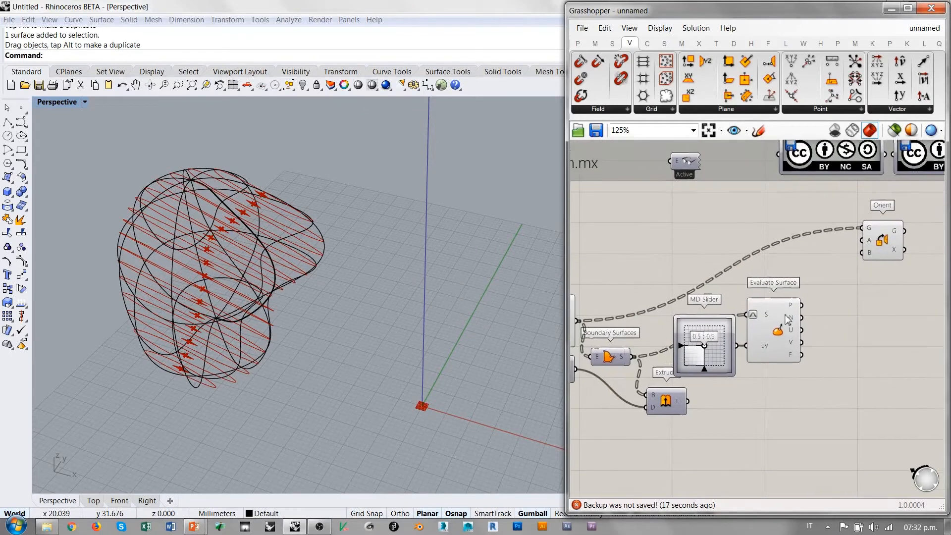
click(782, 337)
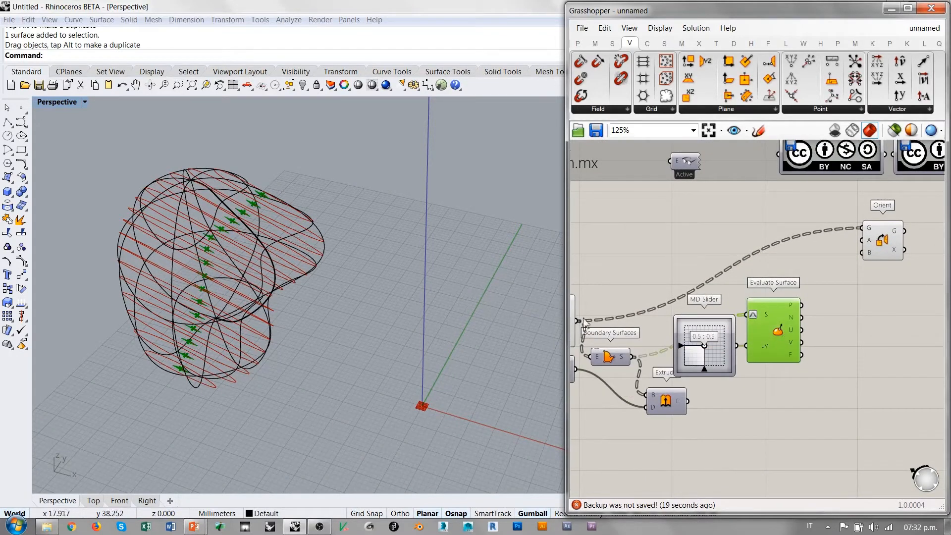
click(839, 291)
right_drag(842, 291, 829, 313)
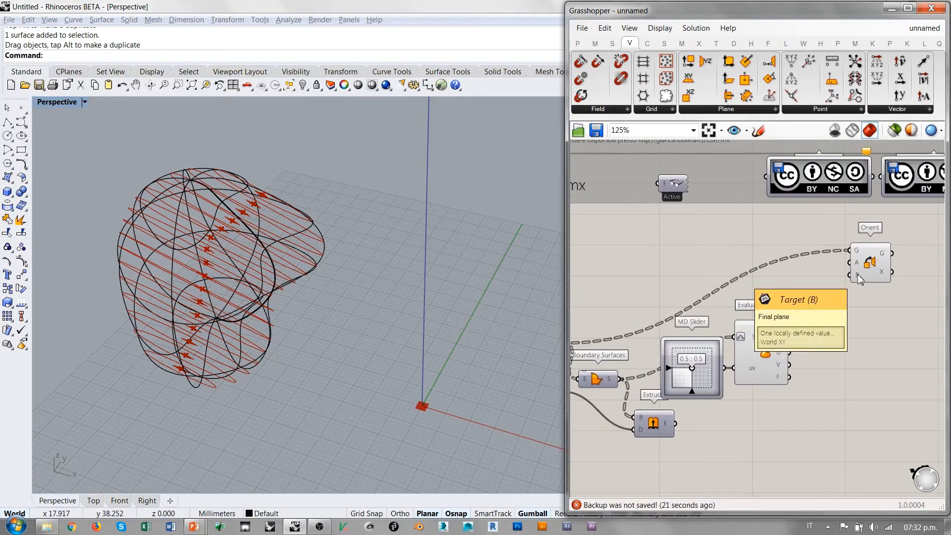
scroll(881, 295, up, 3)
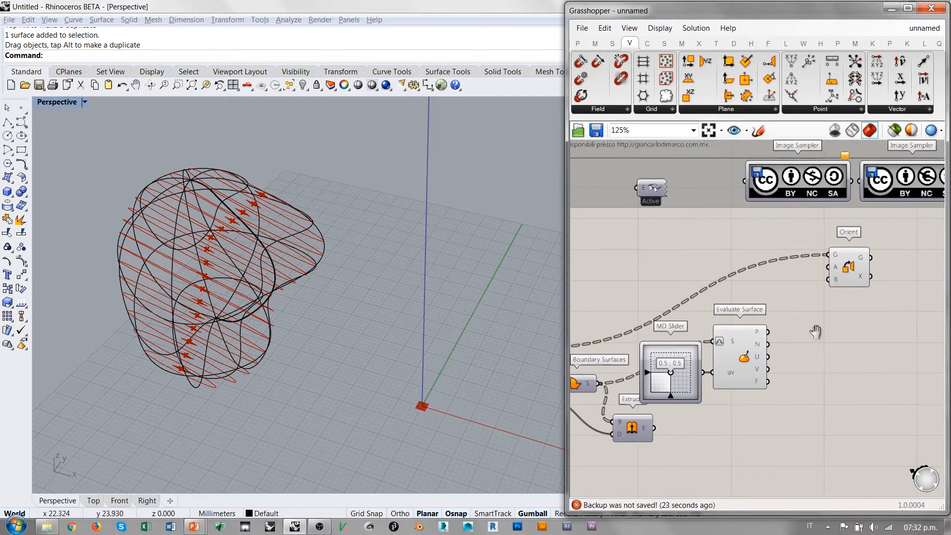
Connect Evaluate Surface's Frame output to Orient's A input so the contours are oriented onto the world plane.
right_drag(813, 324, 805, 303)
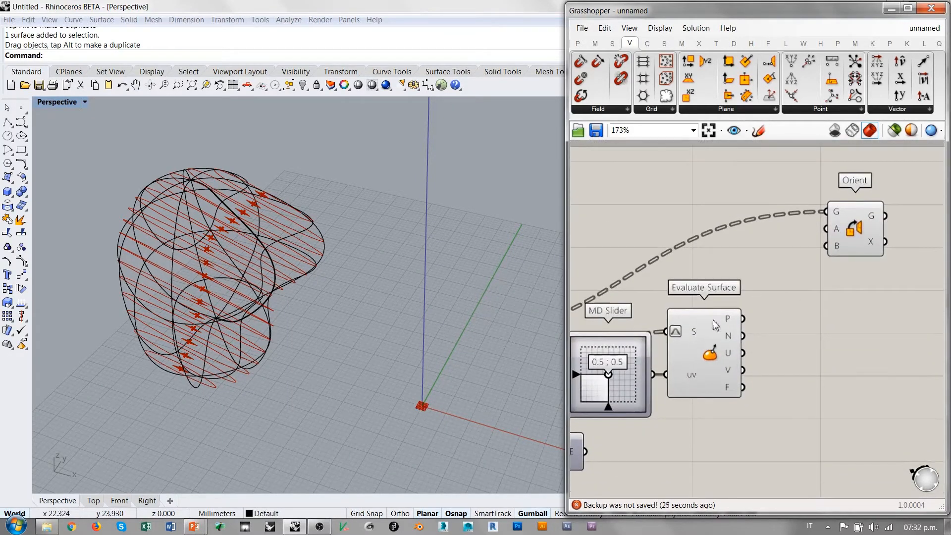
mouse_move(730, 322)
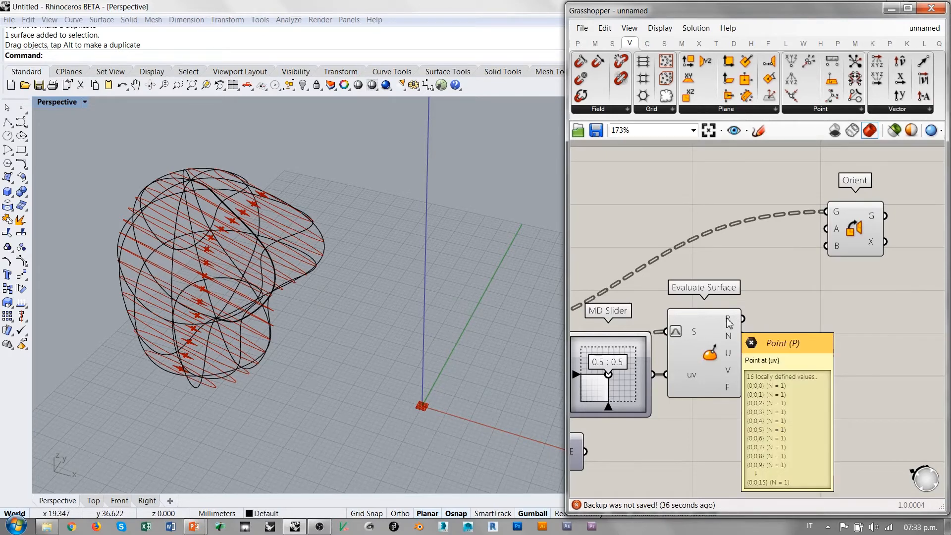
mouse_move(729, 389)
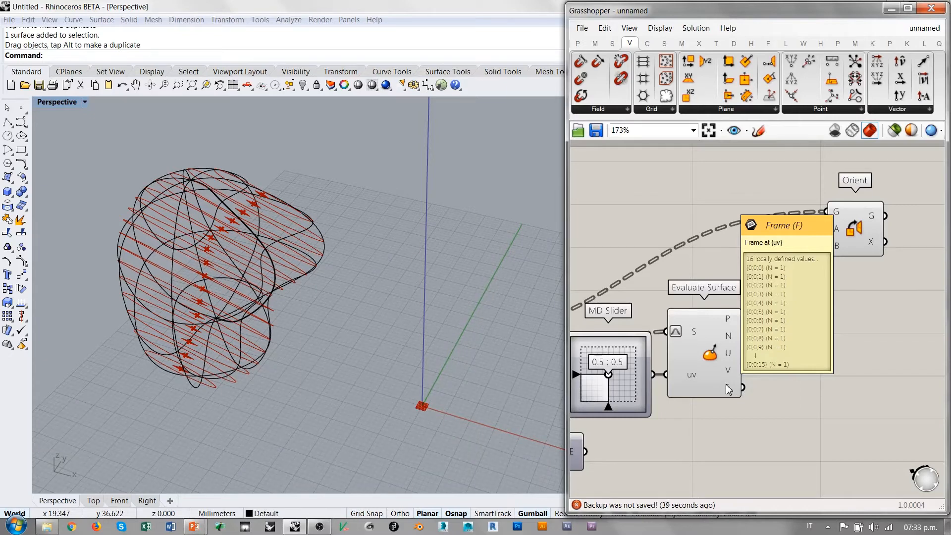
drag(743, 387, 825, 235)
right_drag(382, 306, 384, 356)
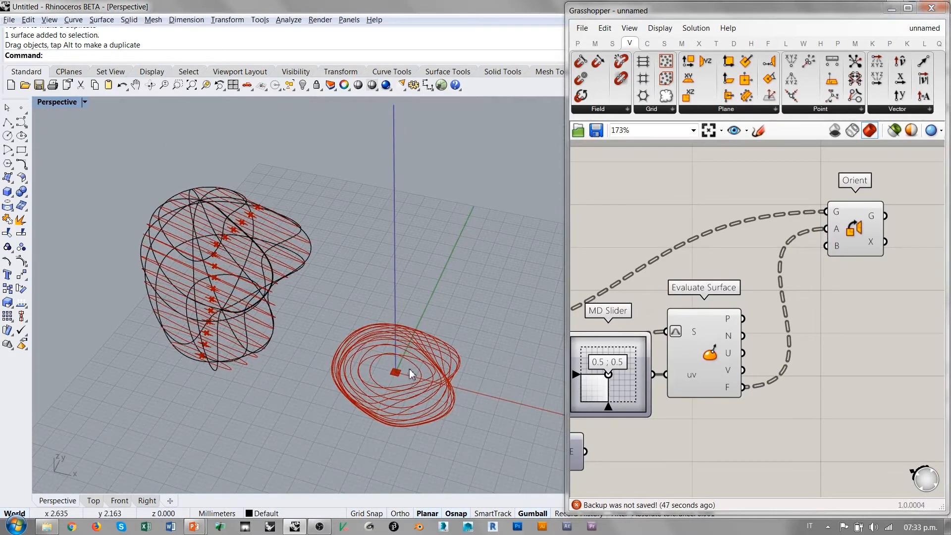
Set the contour direction's X, Y and Z components to 0.000, 0.052 and 0.122, and inspect the oriented contours at the origin.
scroll(795, 278, down, 4)
scroll(678, 342, up, 5)
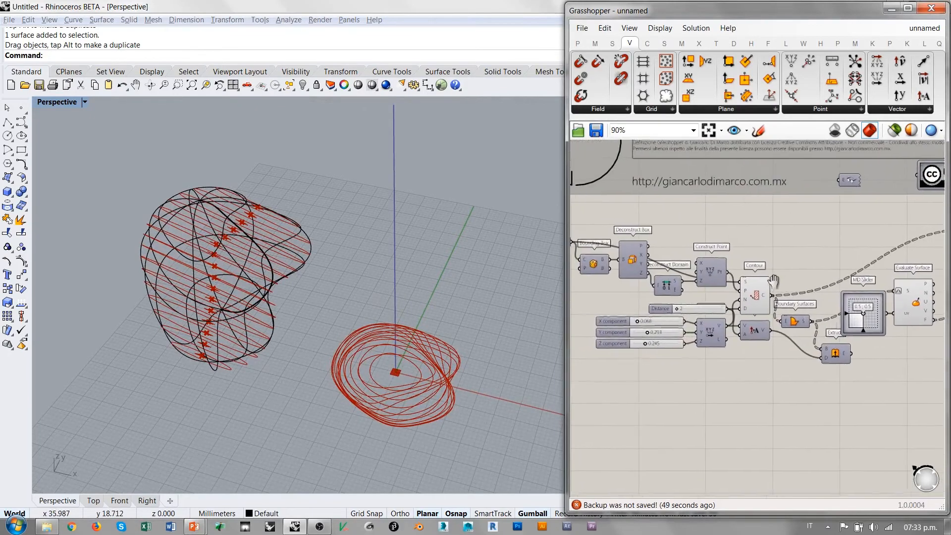
drag(678, 342, 648, 322)
drag(668, 367, 657, 365)
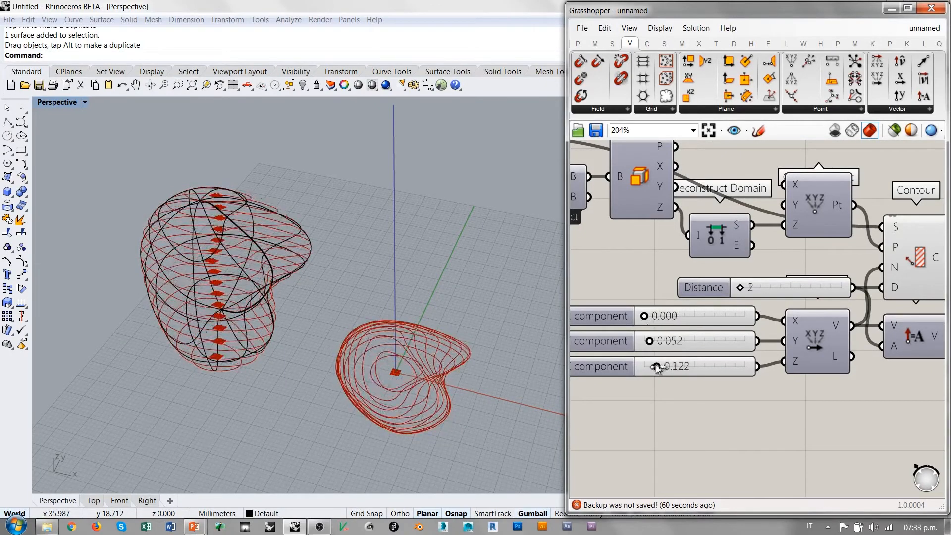
scroll(795, 367, down, 3)
right_drag(793, 362, 497, 391)
right_drag(445, 359, 405, 340)
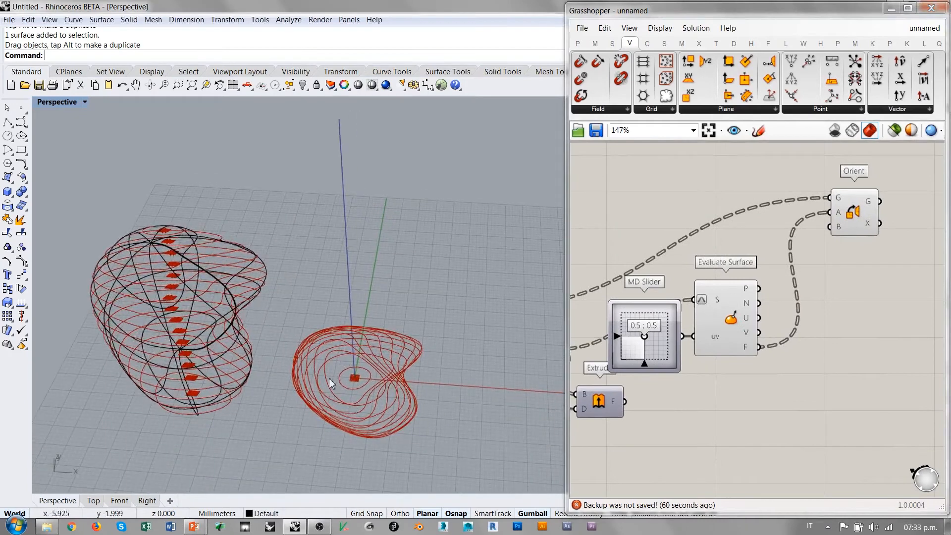
right_drag(363, 388, 361, 390)
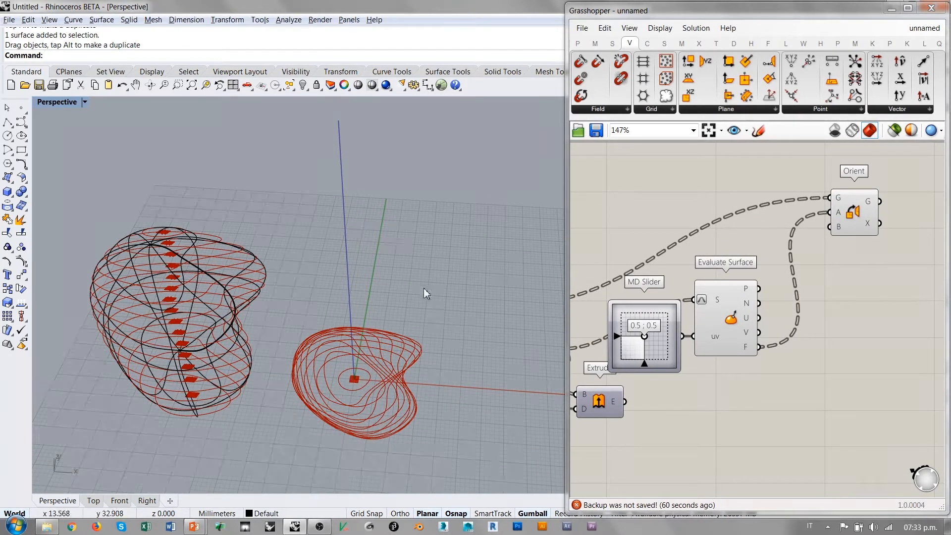
Move Orient closer to Evaluate Surface and examine the overlapping oriented contours beside the sliced form.
right_drag(820, 290, 740, 299)
drag(778, 213, 754, 274)
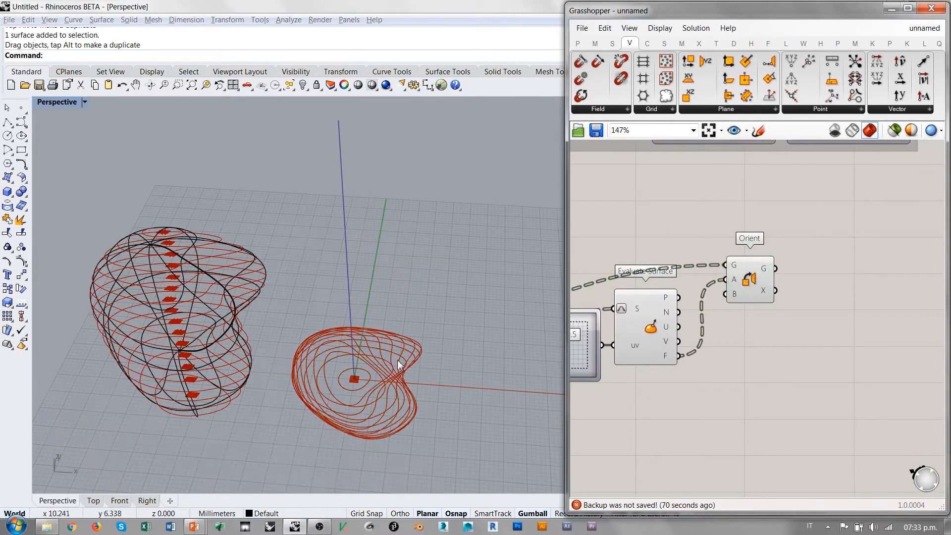
shift+right_drag(421, 369, 394, 359)
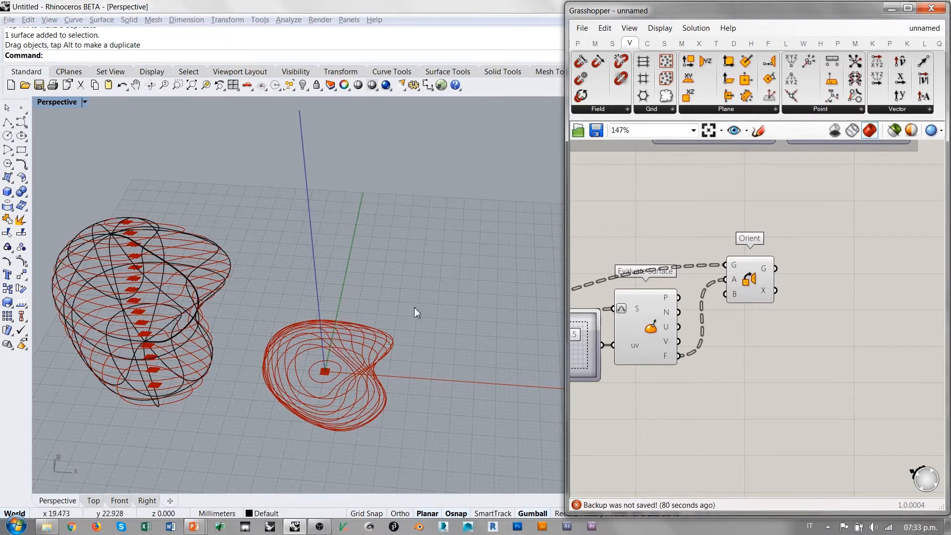
right_drag(414, 307, 410, 319)
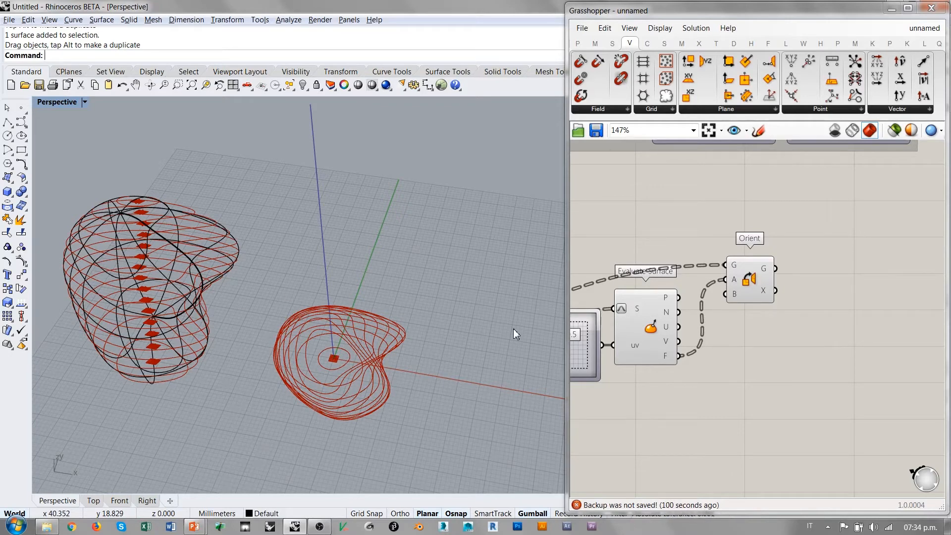
right_drag(451, 320, 387, 285)
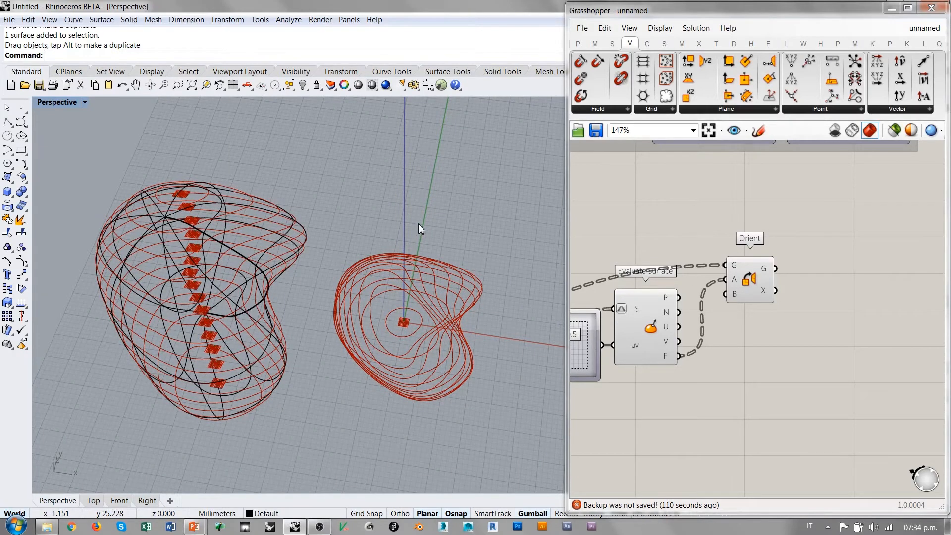
Add Generation's Nesting component to the canvas and place it just beyond Orient, slightly lower.
drag(569, 203, 89, 205)
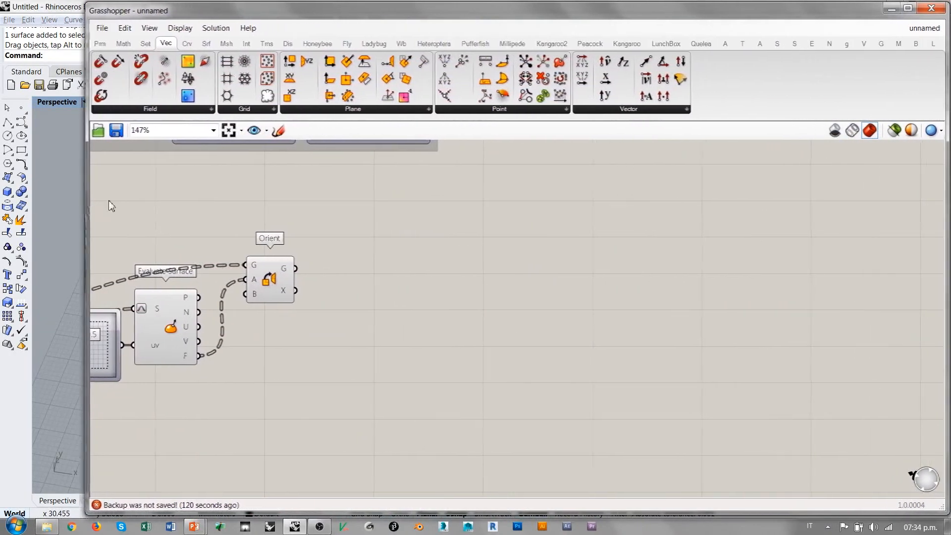
click(811, 43)
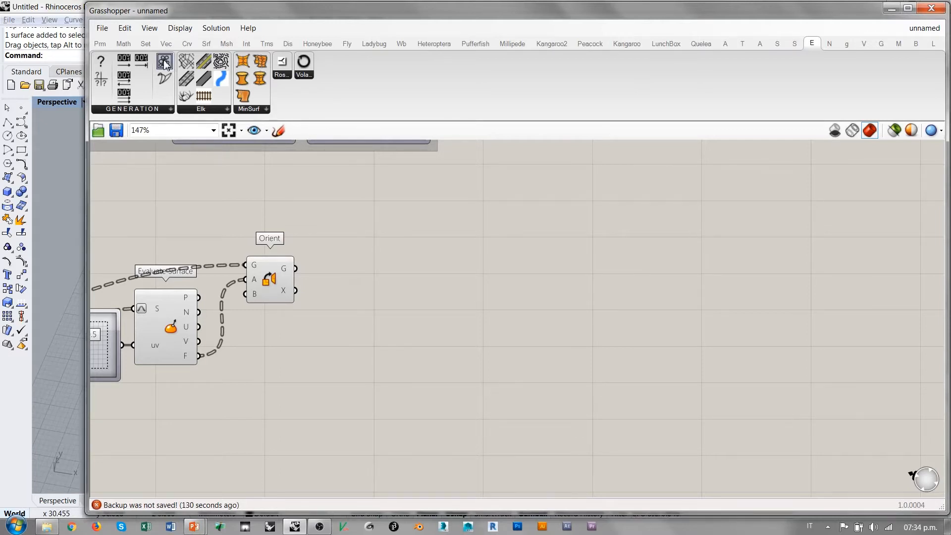
drag(164, 61, 389, 303)
drag(90, 202, 494, 202)
mouse_move(798, 303)
mouse_down()
mouse_move(791, 322)
mouse_move(786, 309)
mouse_up()
click(771, 267)
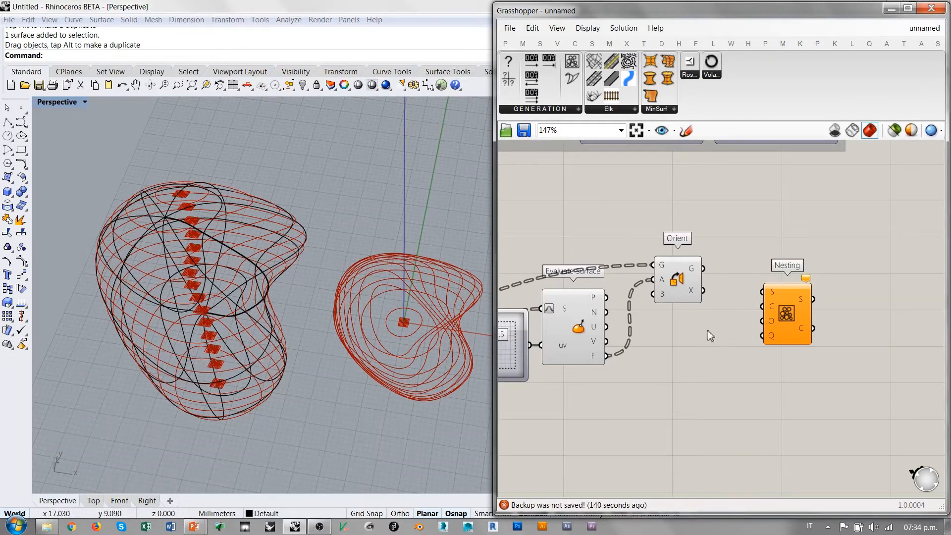
right_drag(423, 322, 417, 316)
drag(786, 313, 771, 335)
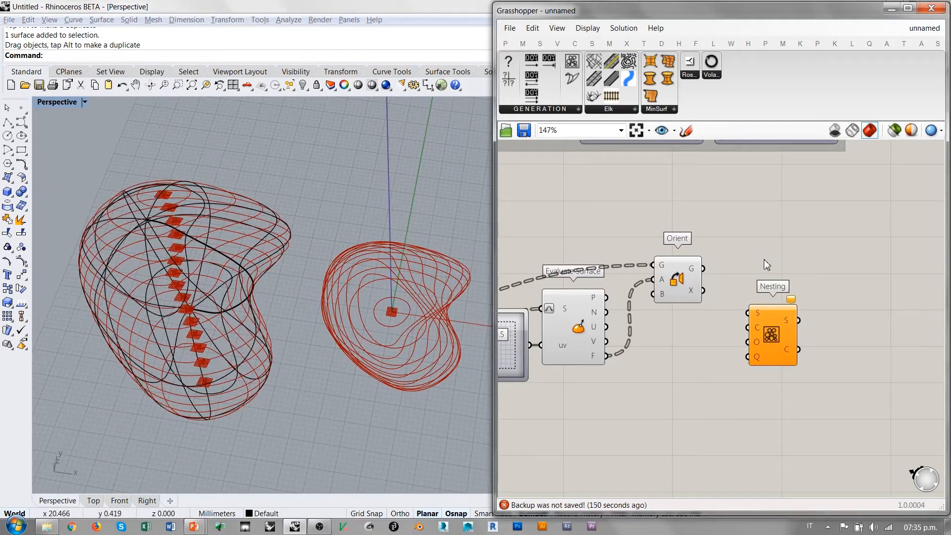
Delete the Nesting component from the canvas.
right_drag(381, 303, 323, 274)
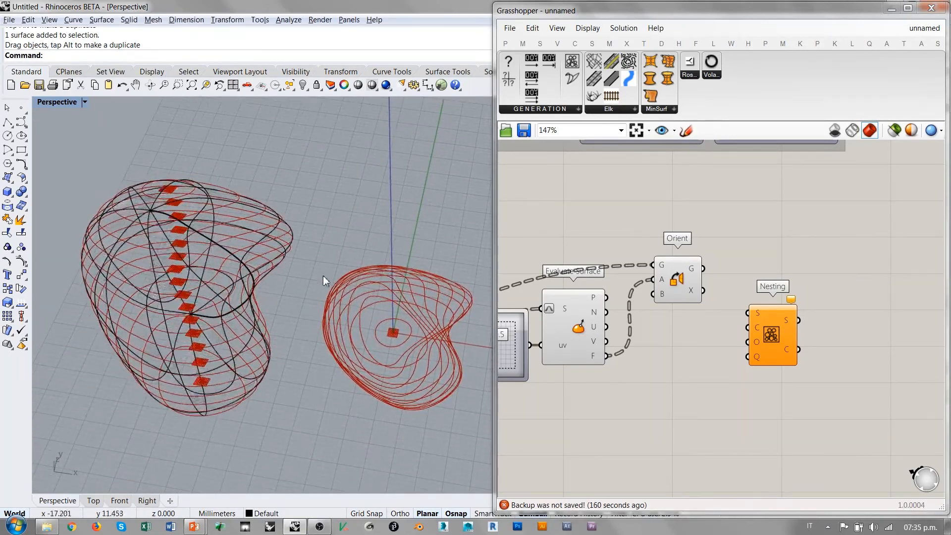
right_drag(430, 329, 407, 308)
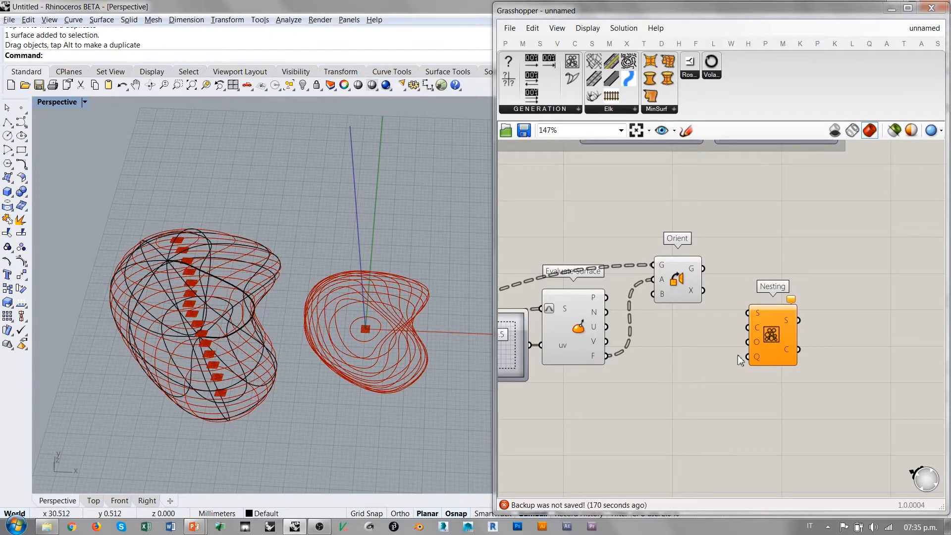
click(774, 334)
key(Delete)
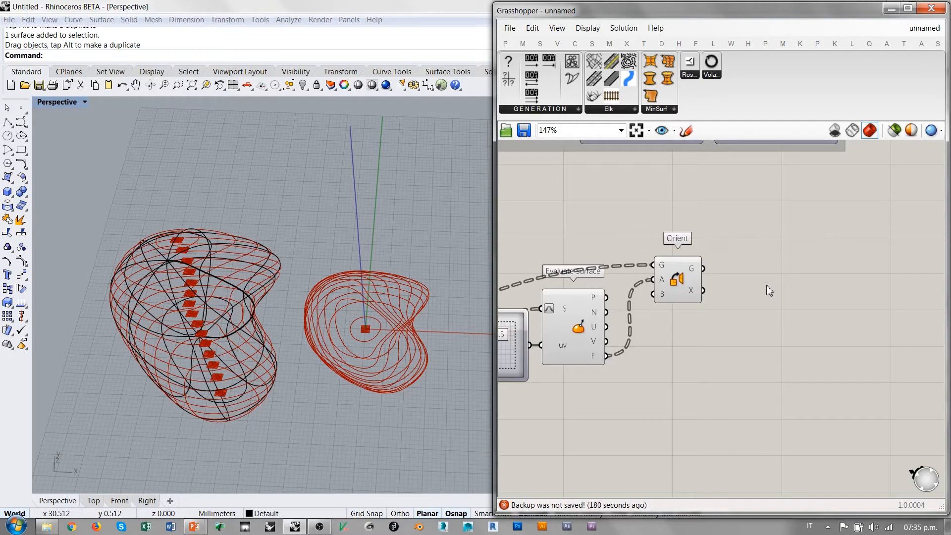
Add a Rectangular grid component to the canvas and position it below and beyond Orient.
right_drag(375, 327, 279, 344)
scroll(331, 336, down, 3)
scroll(341, 333, up, 2)
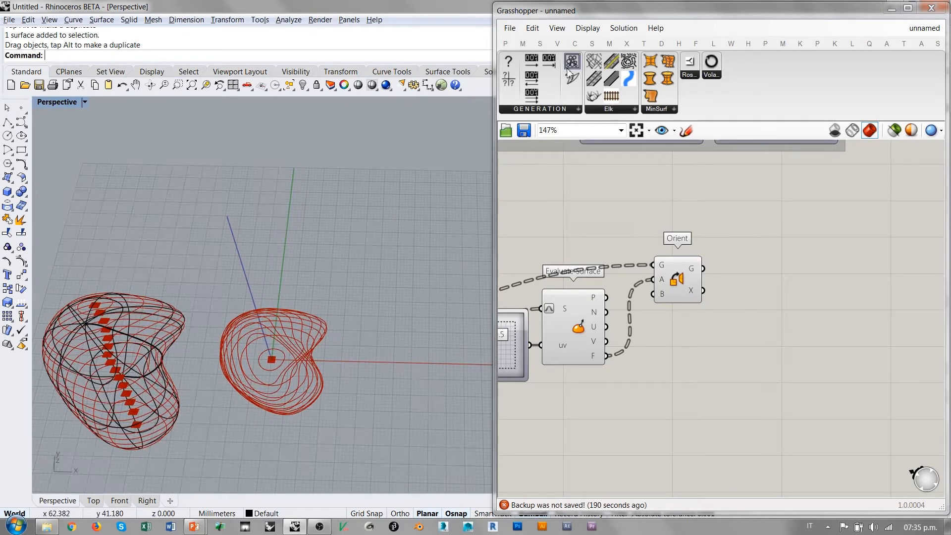
click(557, 43)
drag(594, 61, 841, 301)
click(745, 354)
right_drag(818, 335, 763, 333)
drag(802, 299, 766, 352)
right_drag(737, 356, 795, 304)
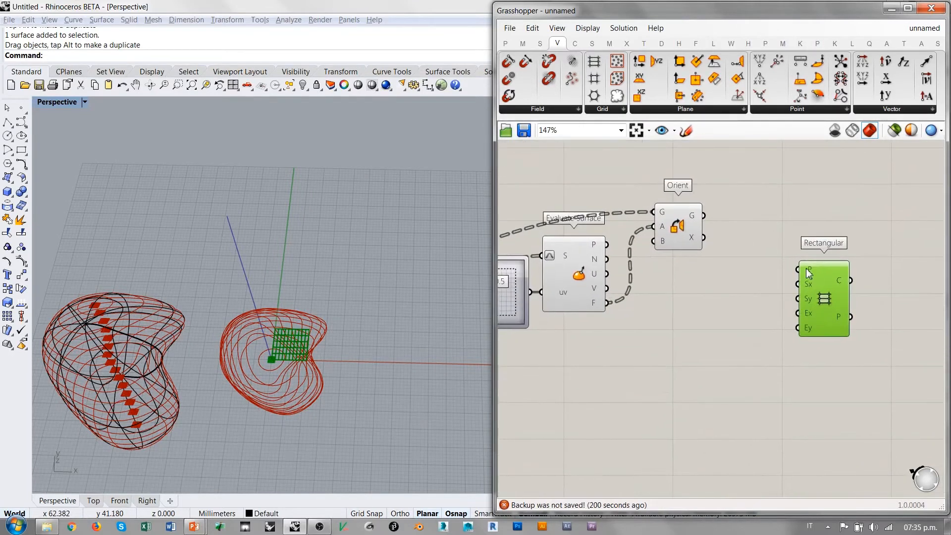
mouse_move(810, 274)
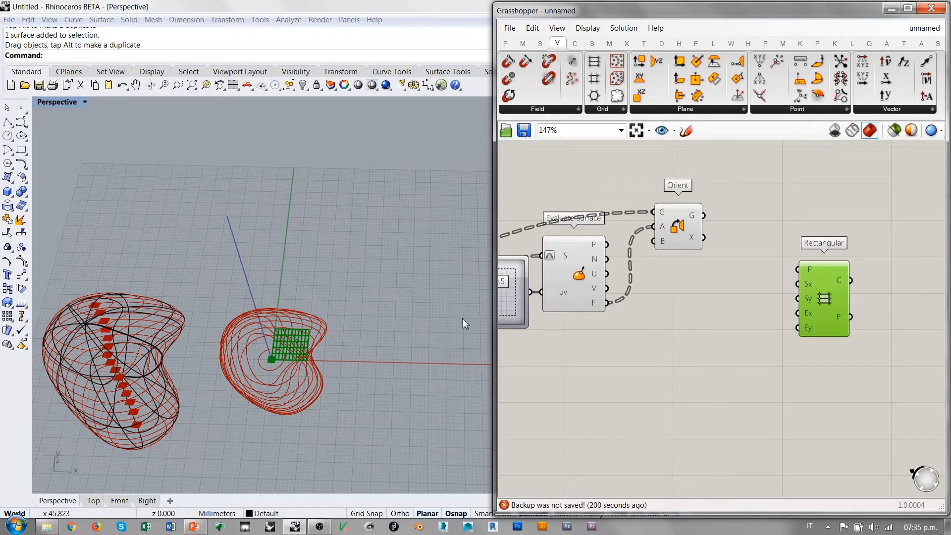
Add a Point parameter and set it to one point on the ground plane, beyond the oriented contours.
double_click(724, 309)
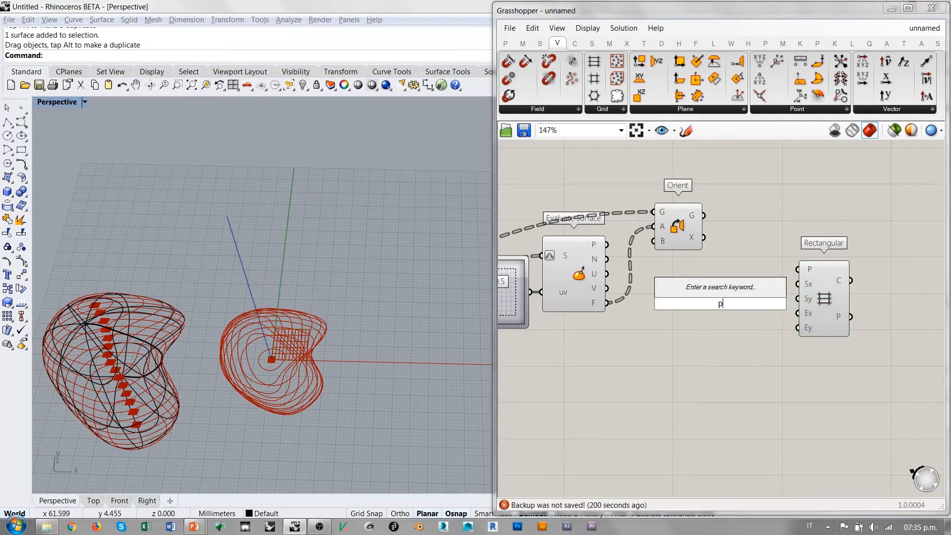
text(poi)
click(672, 179)
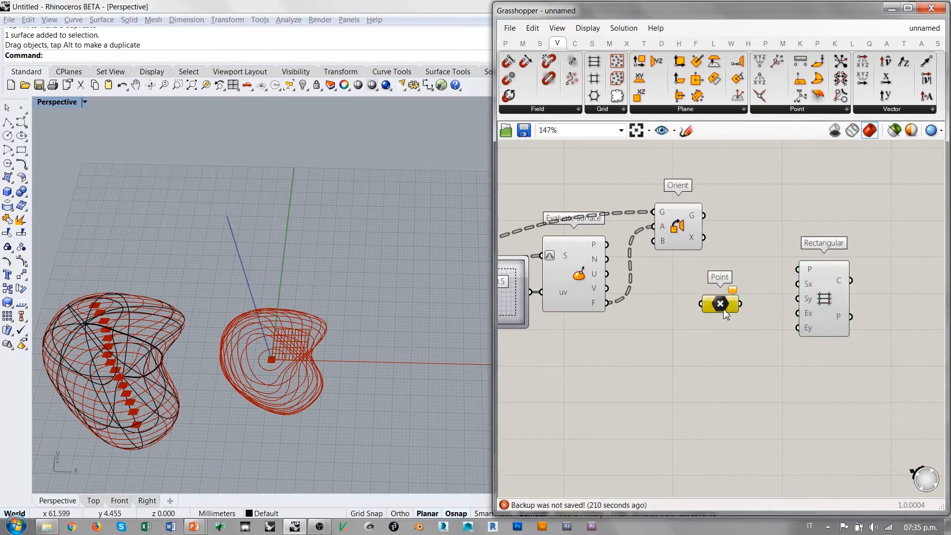
right_click(723, 312)
click(758, 427)
click(377, 275)
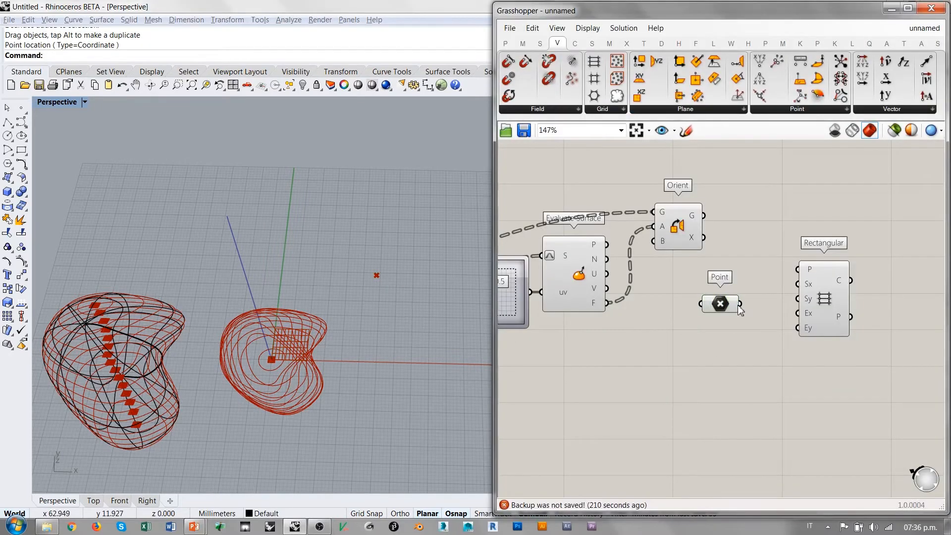
Connect the Point parameter to the Rectangular grid's P input and line the two components up.
drag(740, 304, 797, 269)
drag(716, 312, 738, 284)
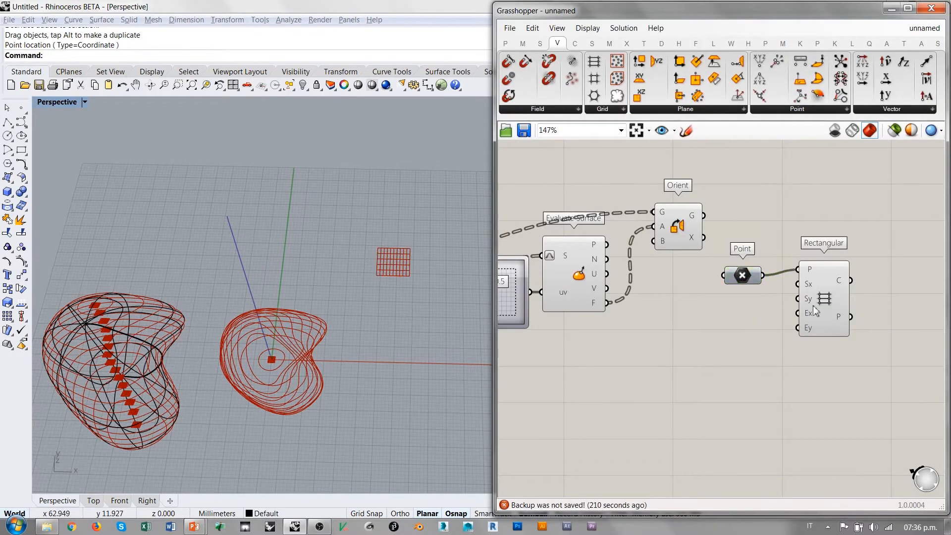
drag(814, 311, 817, 317)
click(719, 330)
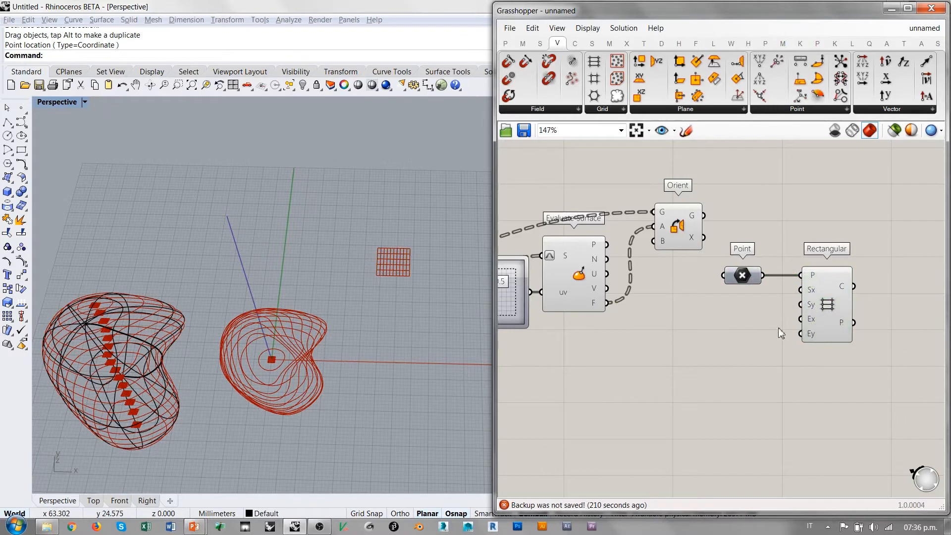
Place the Point parameter directly beside the Rectangular grid's P input and move both components farther from Orient.
drag(820, 315, 837, 329)
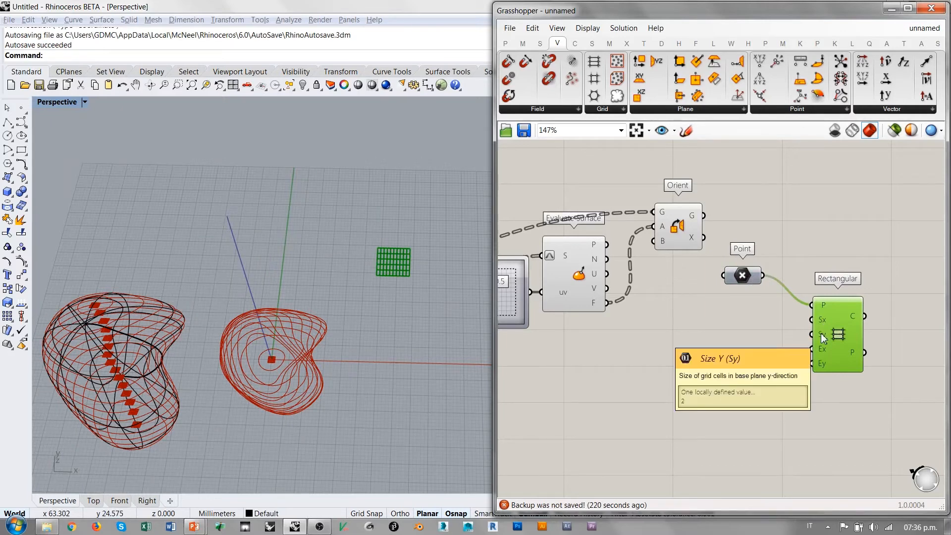
right_drag(392, 272, 390, 272)
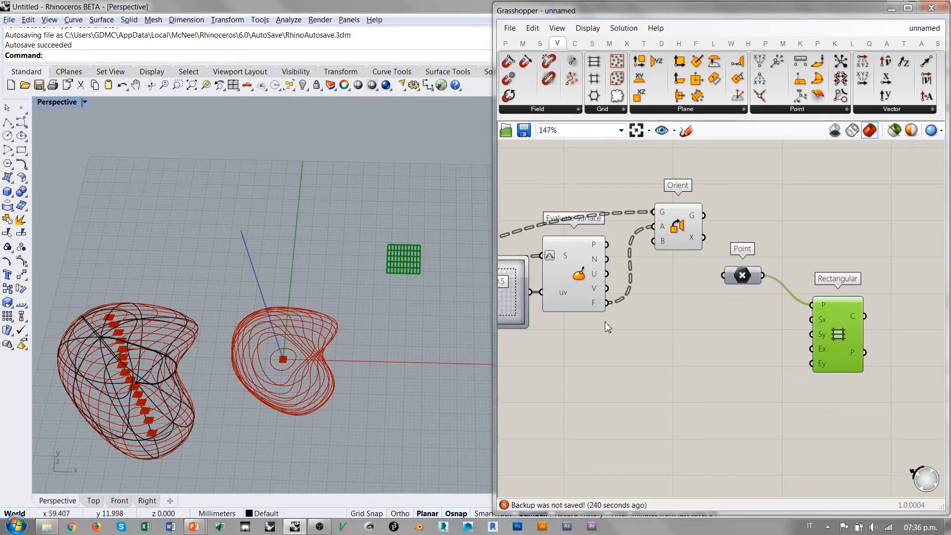
drag(749, 272, 787, 306)
click(665, 365)
click(742, 339)
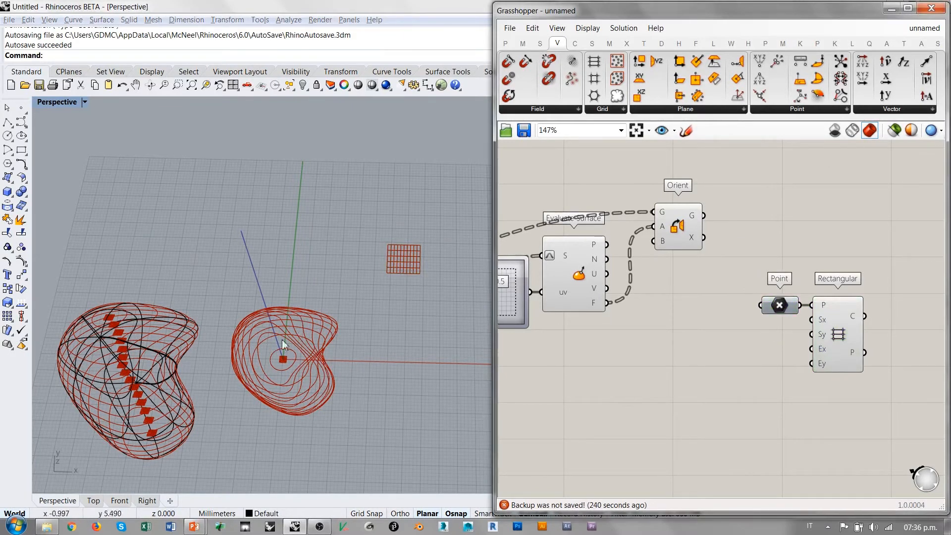
drag(865, 280, 795, 377)
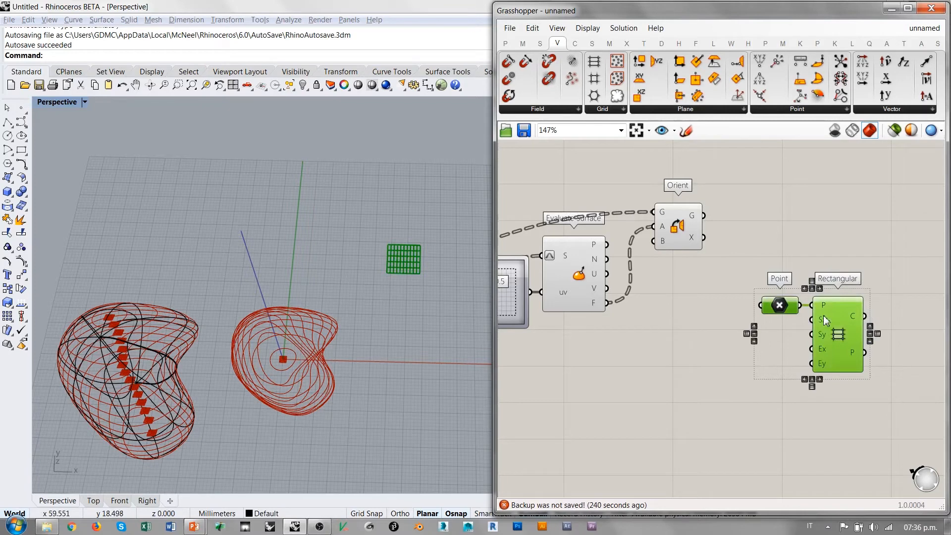
drag(836, 323, 889, 359)
click(759, 255)
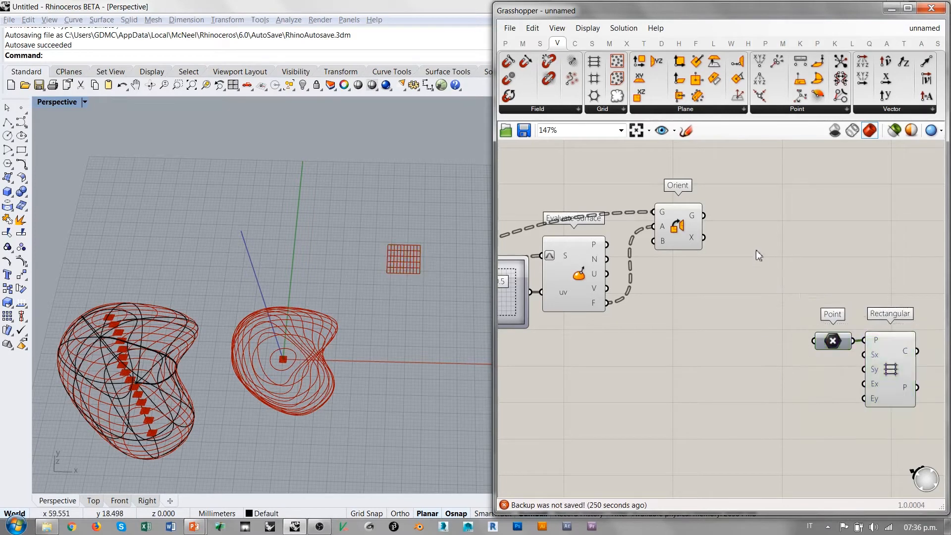
Try flattening Orient's G output and undo that change.
right_click(695, 220)
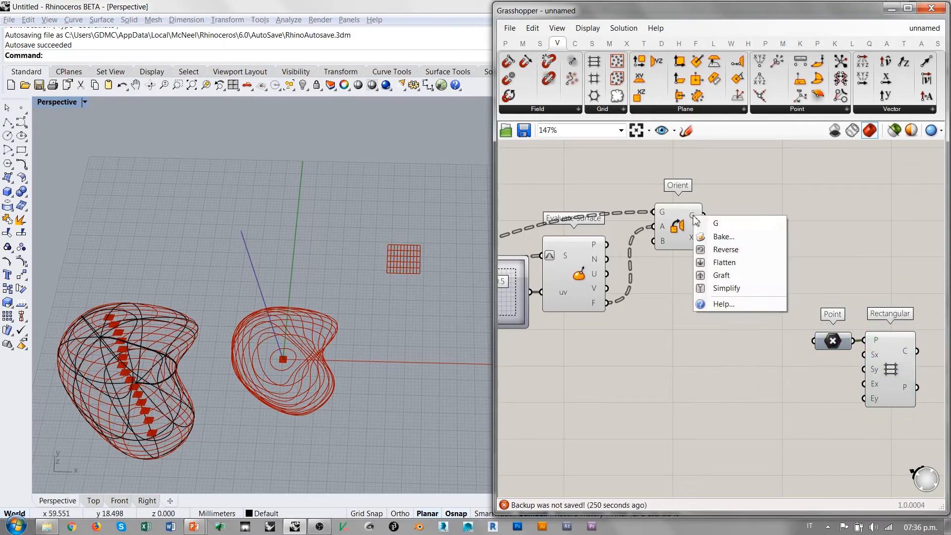
click(718, 262)
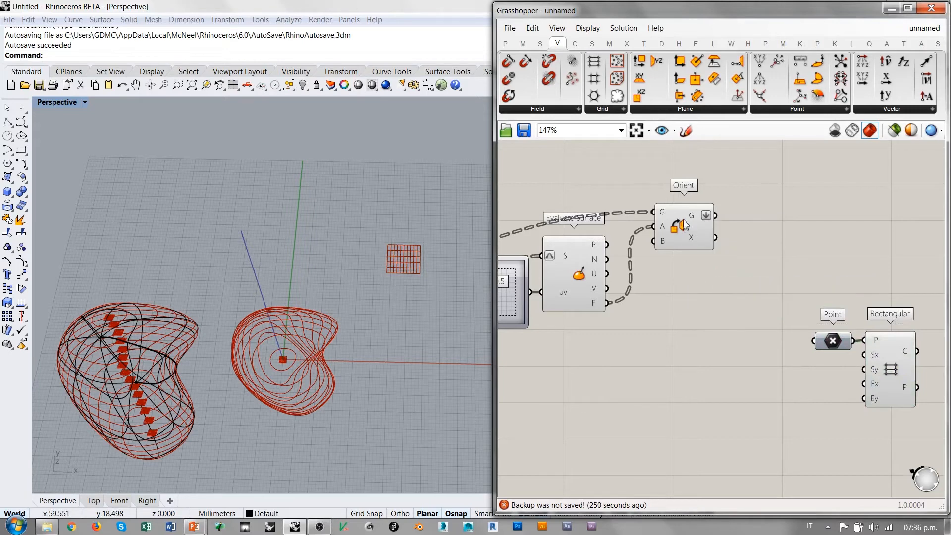
key(ctrl+z)
right_drag(788, 211, 672, 303)
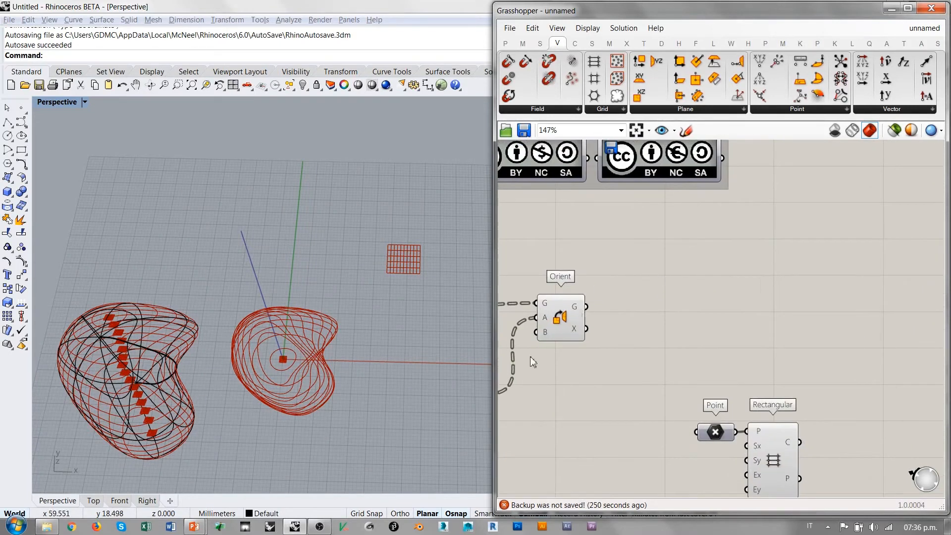
Add a Bounding Box component beside Orient and connect Orient's G output to its C input.
right_drag(512, 360, 707, 323)
scroll(707, 323, down, 1)
right_drag(817, 273, 682, 322)
scroll(681, 322, up, 1)
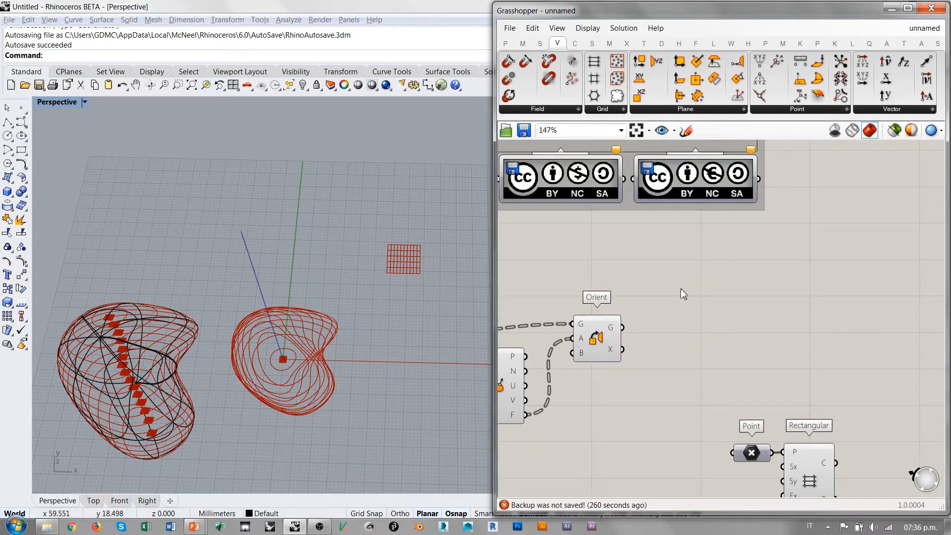
double_click(697, 278)
text(bb)
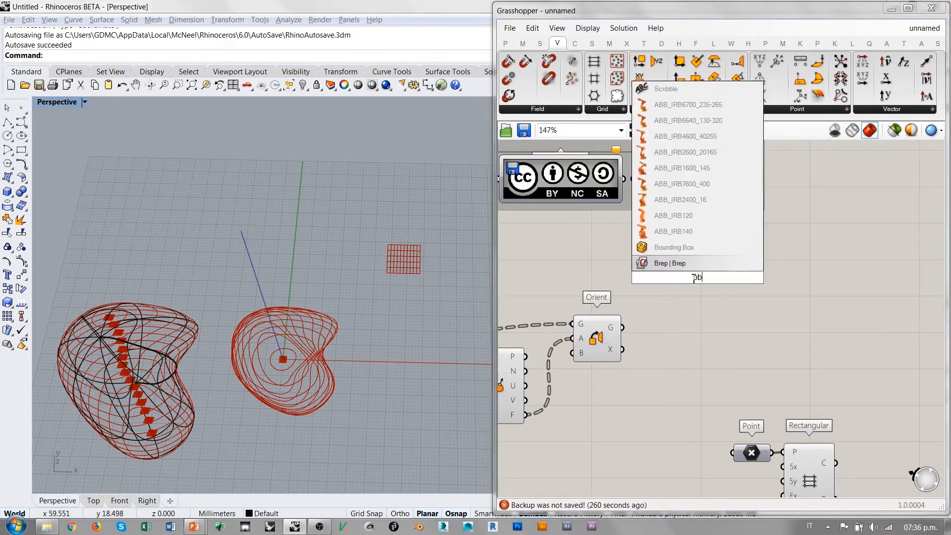
click(672, 249)
drag(715, 301, 723, 301)
drag(623, 326, 680, 271)
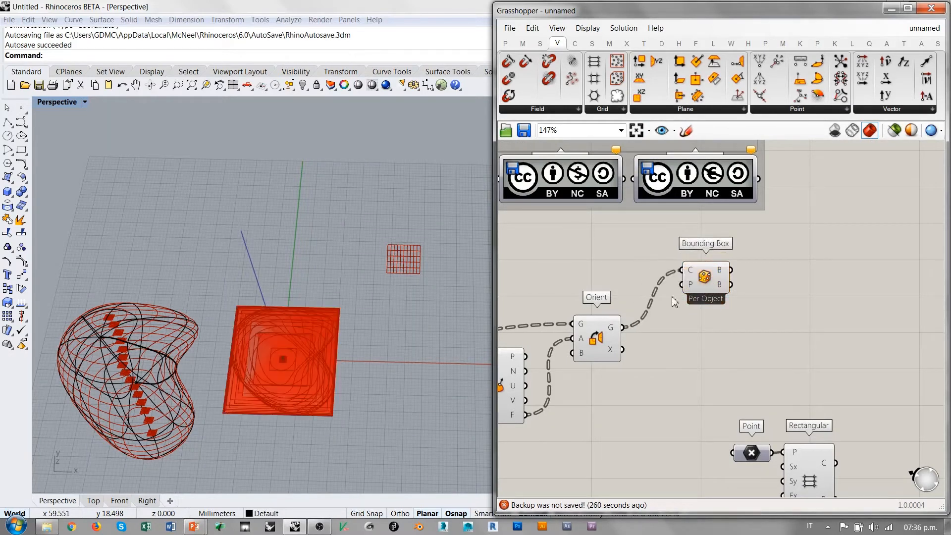
Flatten Bounding Box's C input, switch the component to Union Box, and shift it slightly closer to Orient.
right_click(689, 275)
click(702, 360)
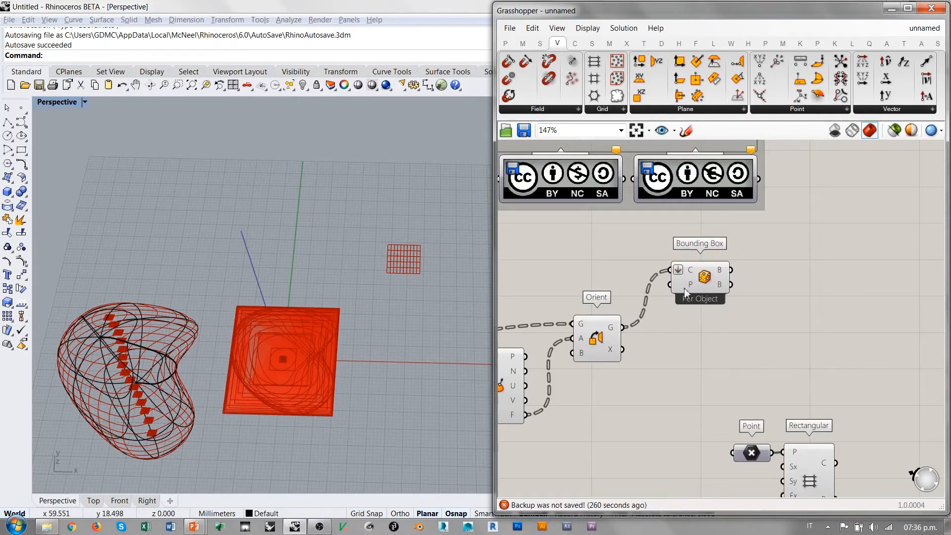
right_click(707, 285)
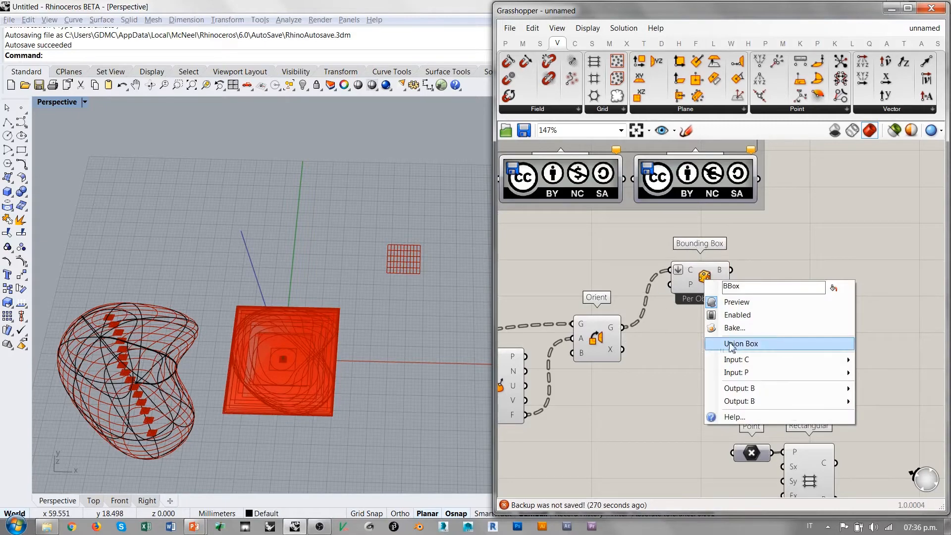
click(702, 348)
right_drag(353, 363, 257, 316)
scroll(303, 316, up, 4)
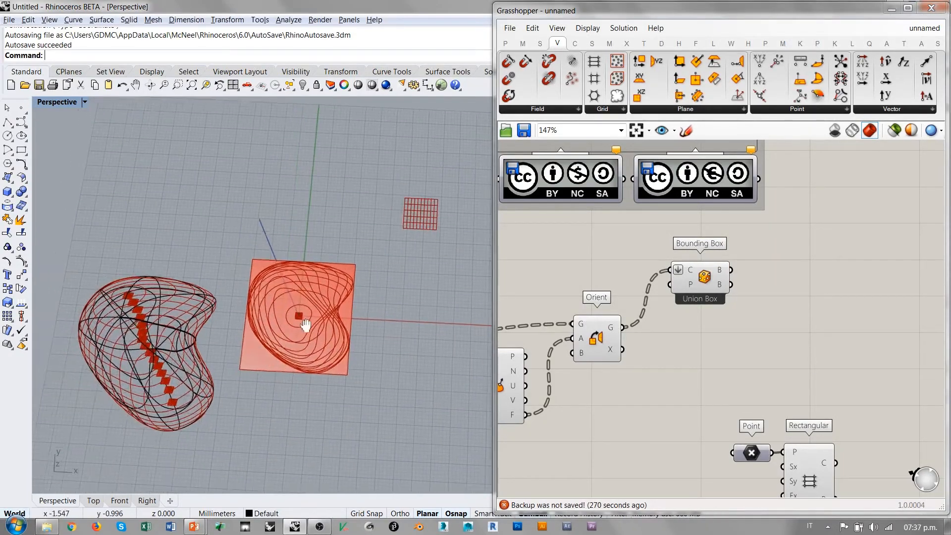
mouse_move(709, 278)
mouse_down()
mouse_move(704, 292)
mouse_move(702, 281)
mouse_up()
click(679, 327)
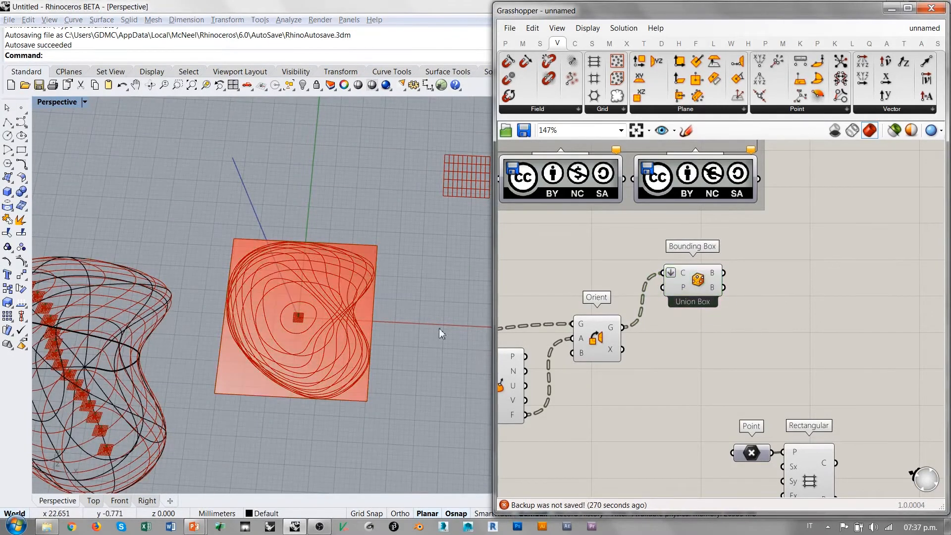
Add a Deconstruct Box component fed by Bounding Box's first B output and hide the Bounding Box preview.
double_click(790, 288)
text(dec)
click(767, 208)
drag(724, 272, 766, 276)
click(746, 331)
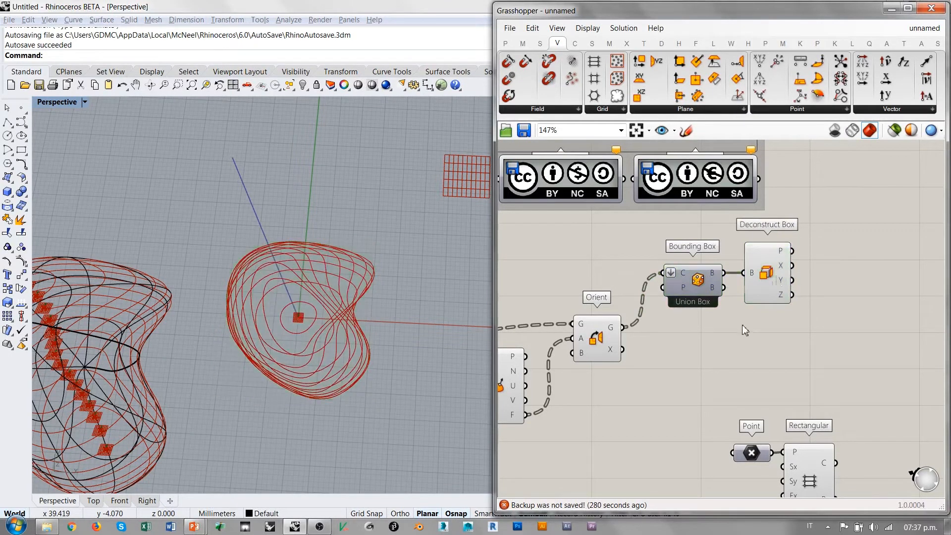
right_drag(744, 331, 628, 343)
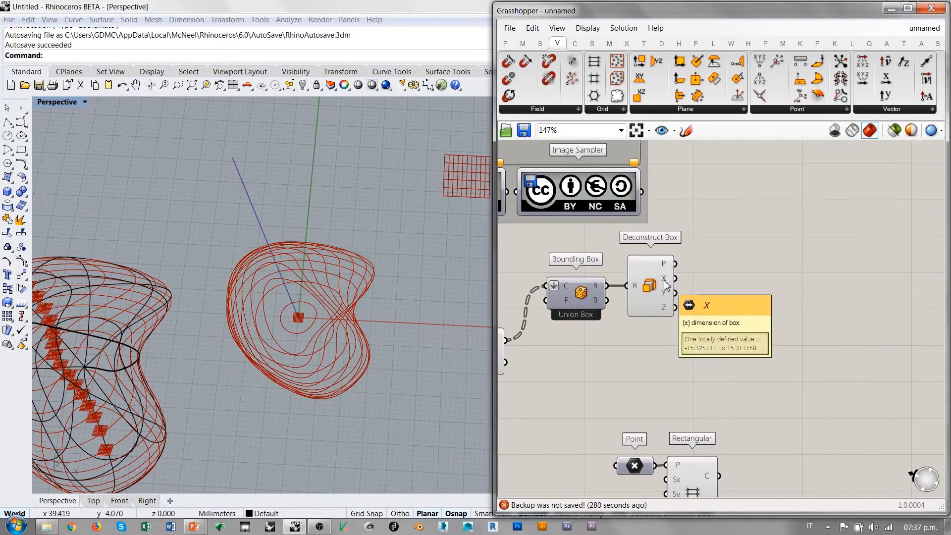
mouse_move(666, 295)
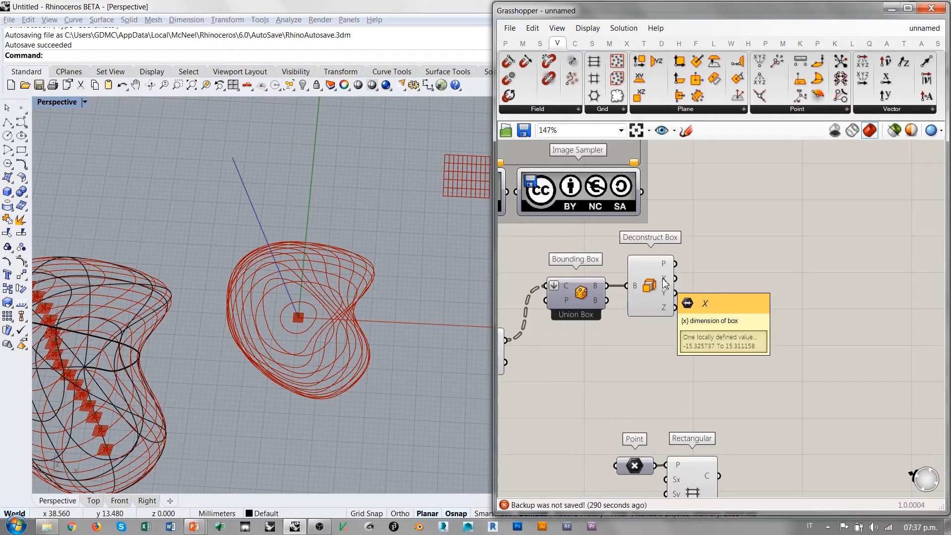
Add a Deconstruct Domain component and connect Deconstruct Box's X output to its I input.
click(522, 43)
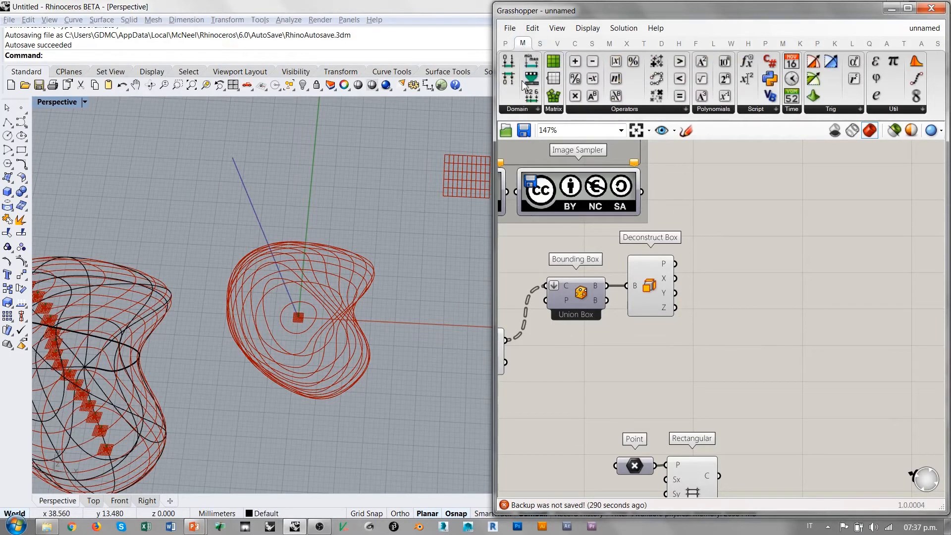
drag(510, 85, 745, 254)
drag(676, 278, 730, 256)
click(774, 314)
right_drag(739, 255, 636, 262)
scroll(632, 259, up, 1)
mouse_move(637, 263)
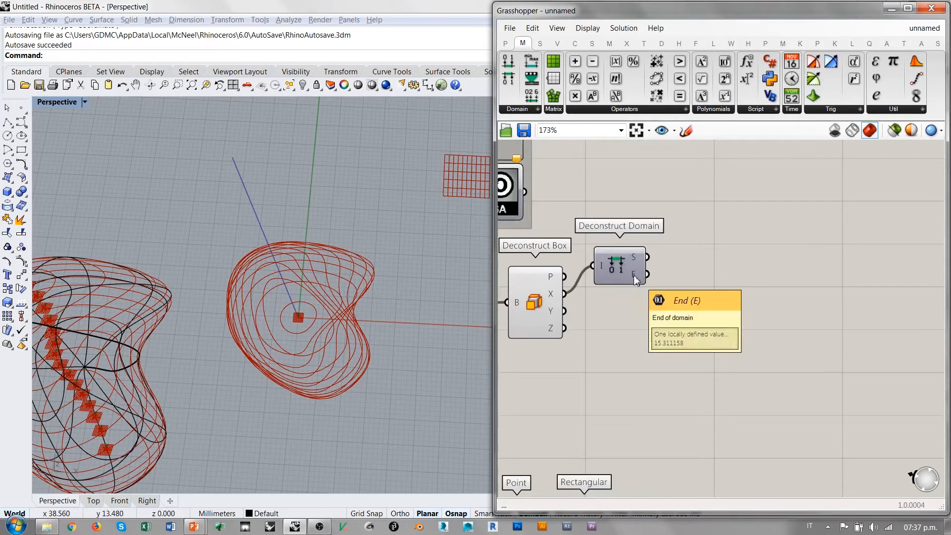
Add a Subtraction component with Deconstruct Domain's E output as A and S output as B.
drag(593, 60, 706, 265)
drag(648, 274, 694, 269)
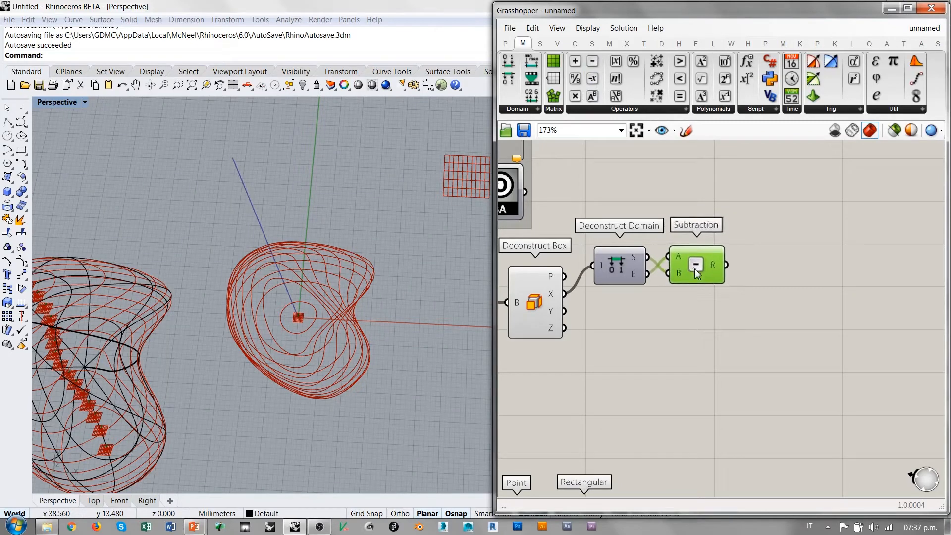
mouse_move(712, 264)
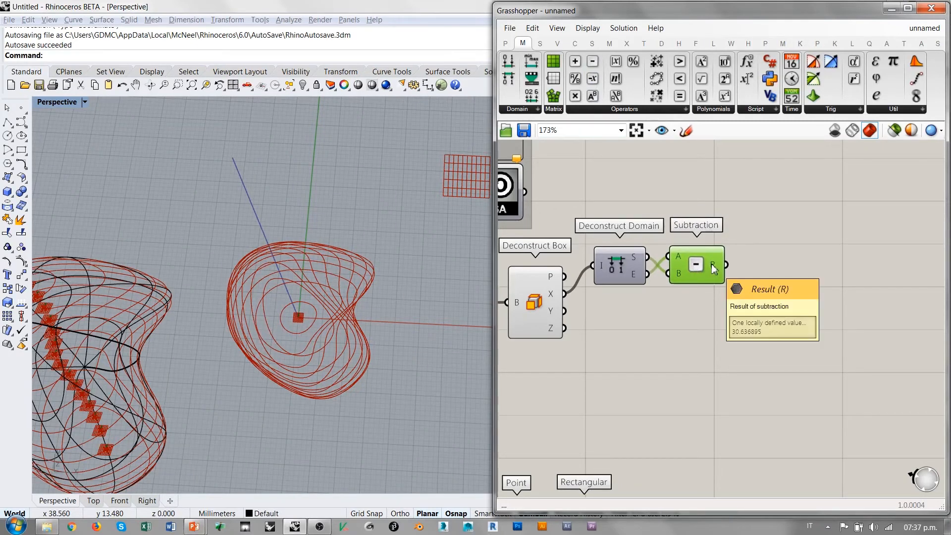
Build a matching Deconstruct Domain and Subtraction pair for Deconstruct Box's Y output and align it under the X pair.
drag(709, 308, 595, 314)
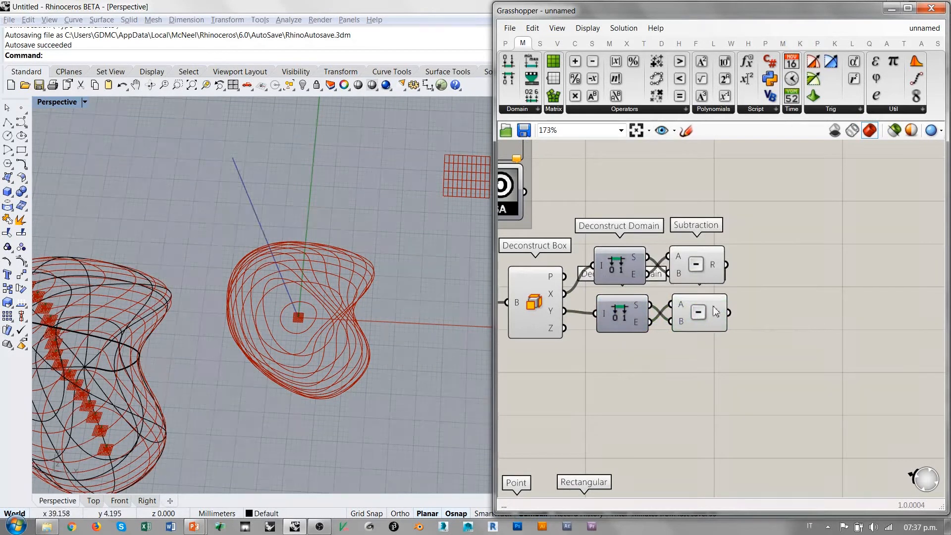
mouse_move(718, 313)
drag(701, 357, 631, 310)
drag(699, 309, 697, 311)
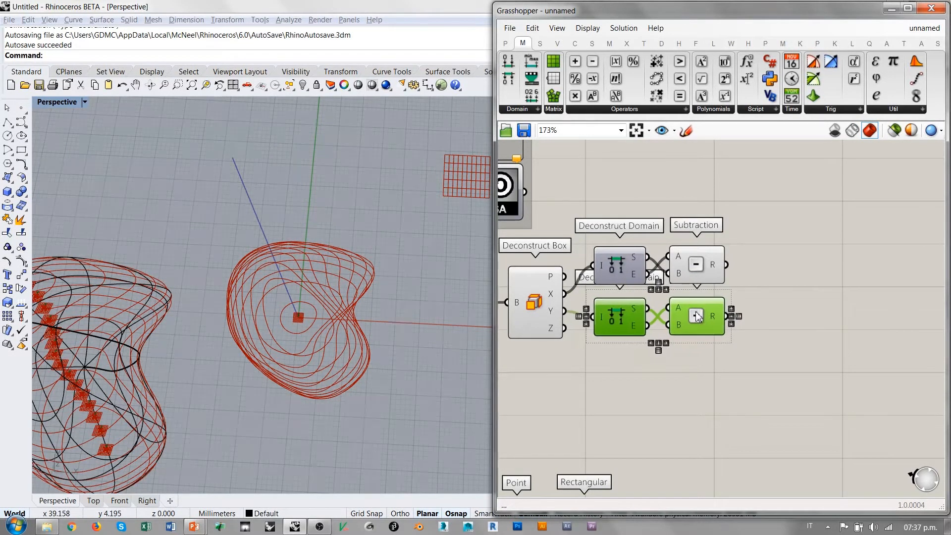
click(712, 347)
Move the Point parameter and Rectangular grid together to just beyond the Subtraction components.
scroll(639, 343, down, 4)
drag(635, 318, 546, 378)
drag(596, 350, 723, 282)
click(720, 207)
scroll(703, 231, up, 4)
right_drag(703, 232, 809, 263)
scroll(367, 261, down, 3)
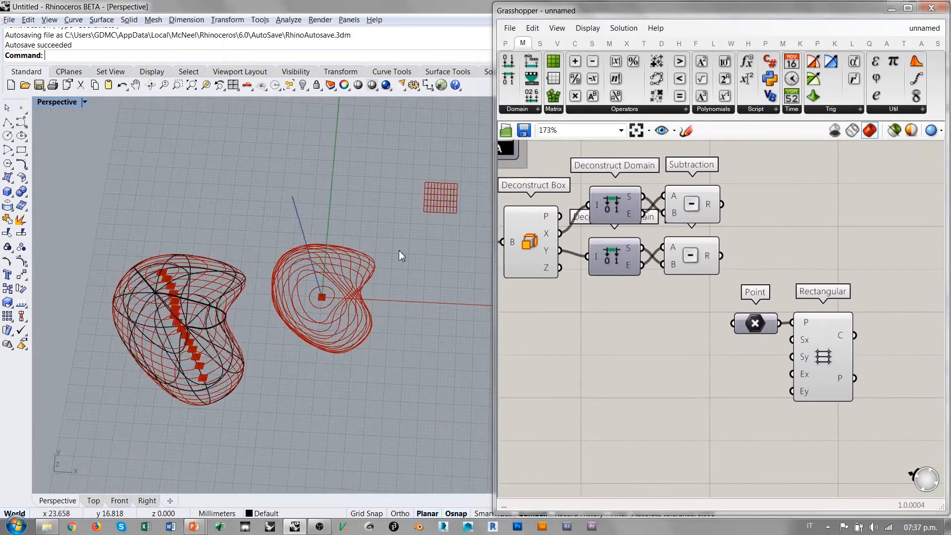
Connect the X Subtraction result to the Rectangular grid's Sx input and the Y Subtraction result to Sy.
right_drag(371, 272, 334, 293)
drag(722, 204, 792, 340)
drag(723, 257, 791, 357)
scroll(350, 319, down, 4)
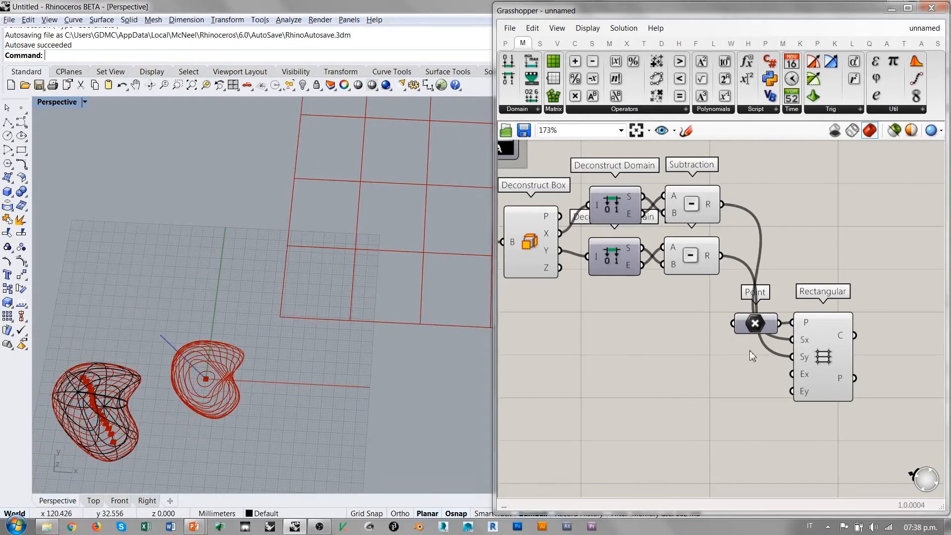
Place the Rectangular grid beside the Subtraction components and the Point parameter above their wires.
right_drag(732, 353, 728, 363)
scroll(731, 343, down, 1)
drag(837, 296, 803, 257)
click(800, 339)
click(777, 328)
right_drag(742, 317, 775, 306)
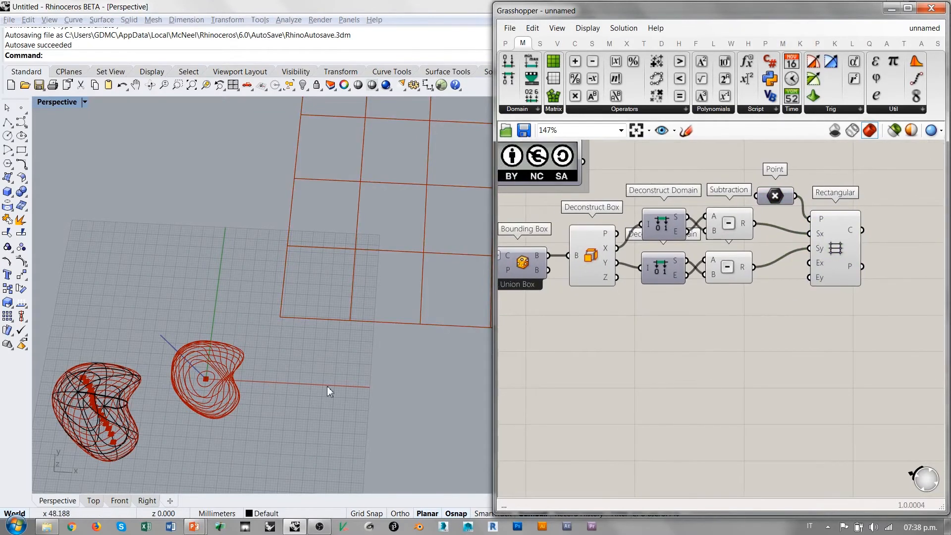
scroll(327, 392, down, 4)
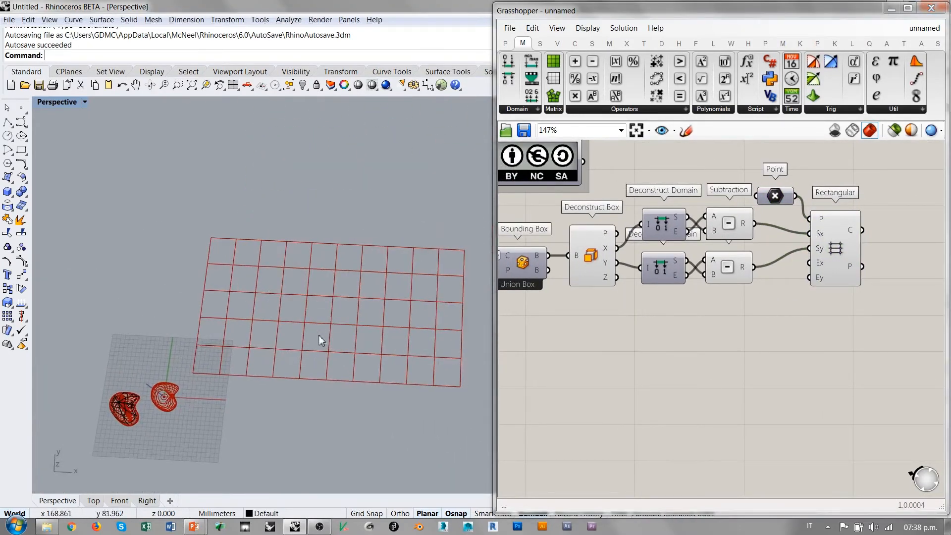
Add a List Length component fed by Contour's C output and flatten its L input.
right_drag(630, 344, 794, 335)
scroll(794, 335, down, 1)
right_drag(645, 363, 794, 331)
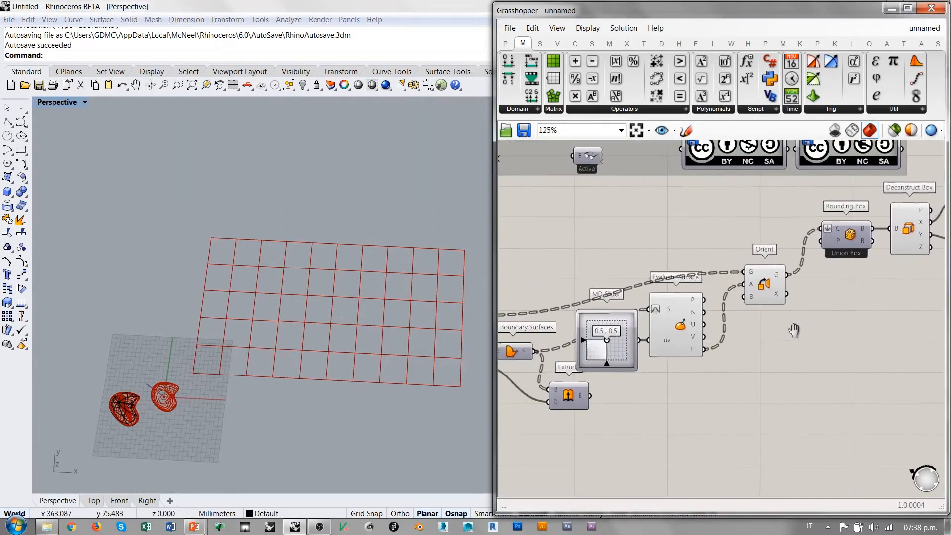
right_drag(599, 370, 797, 348)
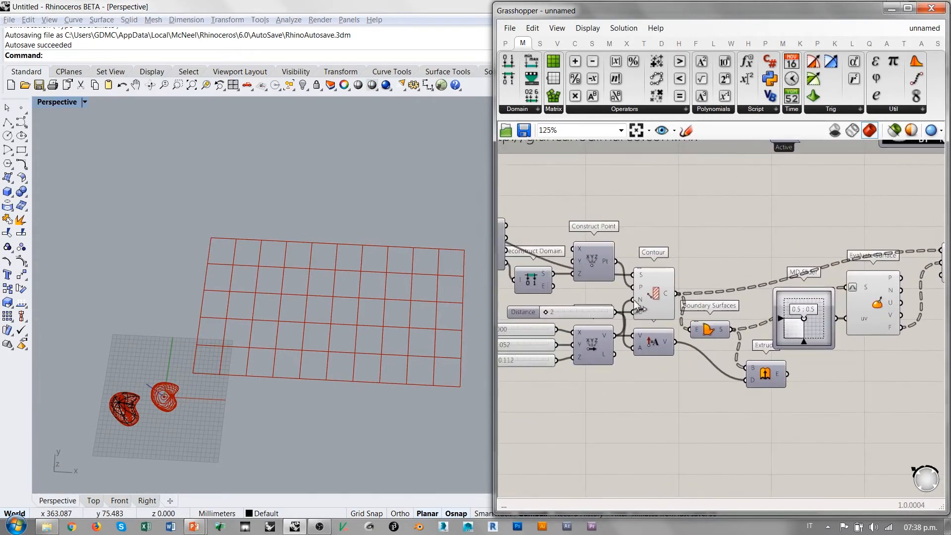
double_click(716, 243)
text(length)
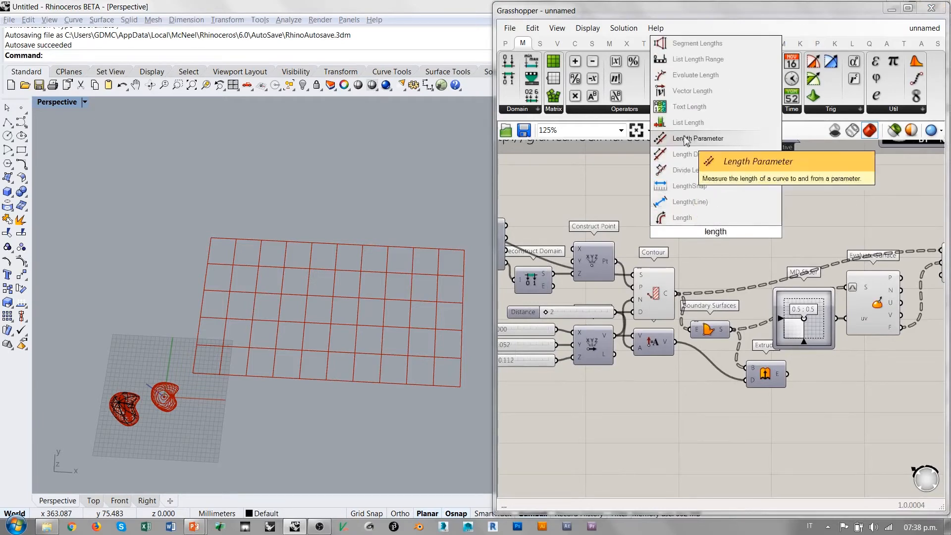
click(688, 106)
drag(678, 292, 719, 241)
right_drag(721, 256, 700, 259)
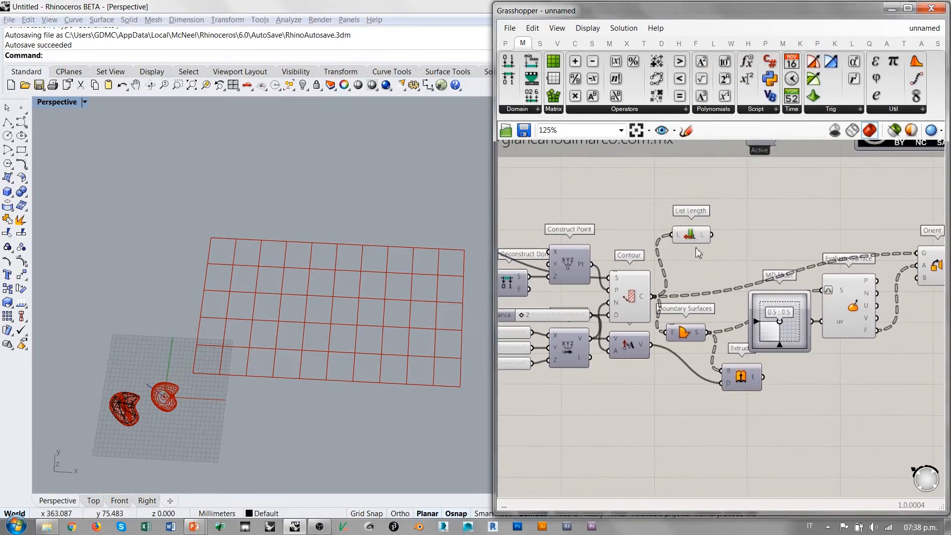
right_click(678, 236)
click(706, 337)
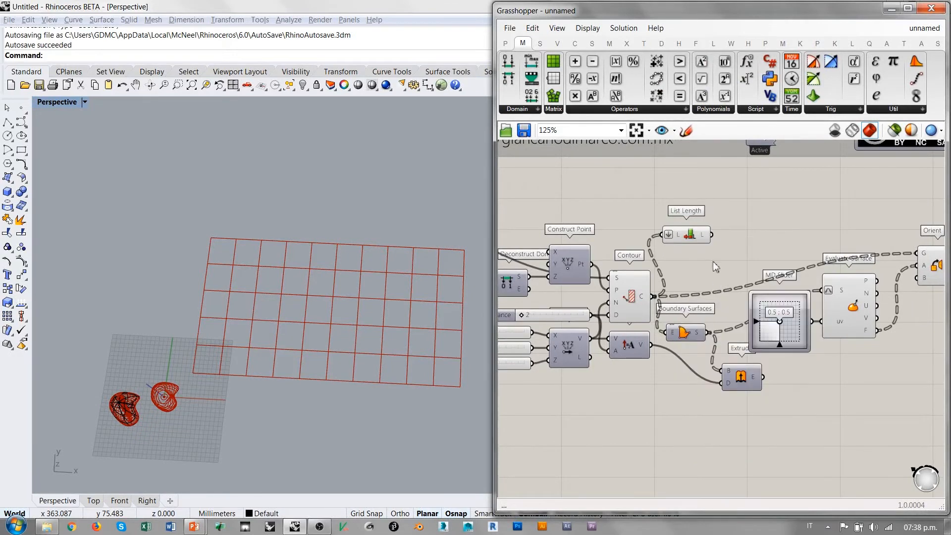
Move List Length across the canvas to sit just below the Deconstruct Domain components.
right_drag(719, 258, 583, 254)
drag(557, 231, 724, 213)
right_drag(743, 220, 536, 236)
drag(514, 229, 821, 276)
right_drag(845, 276, 656, 313)
drag(640, 315, 617, 325)
Read List Length's output in a temporary panel connected to it, and delete the panel.
double_click(677, 344)
text(")
key(Return)
drag(667, 338, 712, 351)
drag(639, 328, 671, 356)
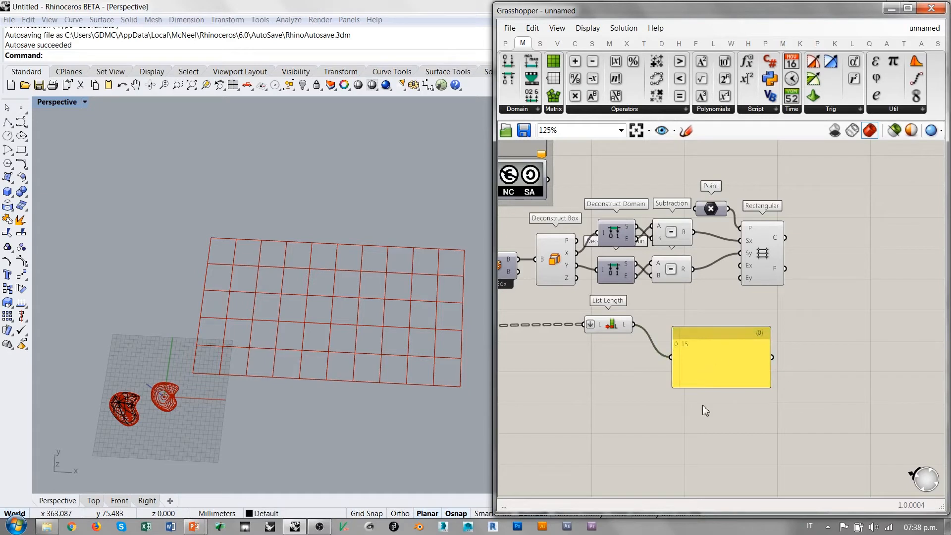
drag(706, 360, 682, 364)
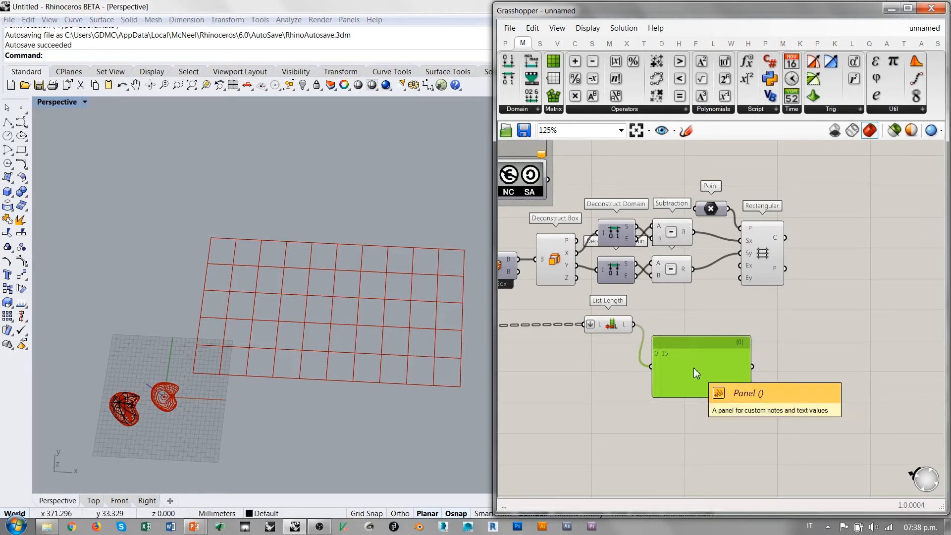
key(Delete)
Shift the Rectangular grid away from the Subtractions and drive its Ex input with a 1 to 10 integer slider at 1.
right_drag(347, 314, 404, 308)
drag(769, 261, 820, 269)
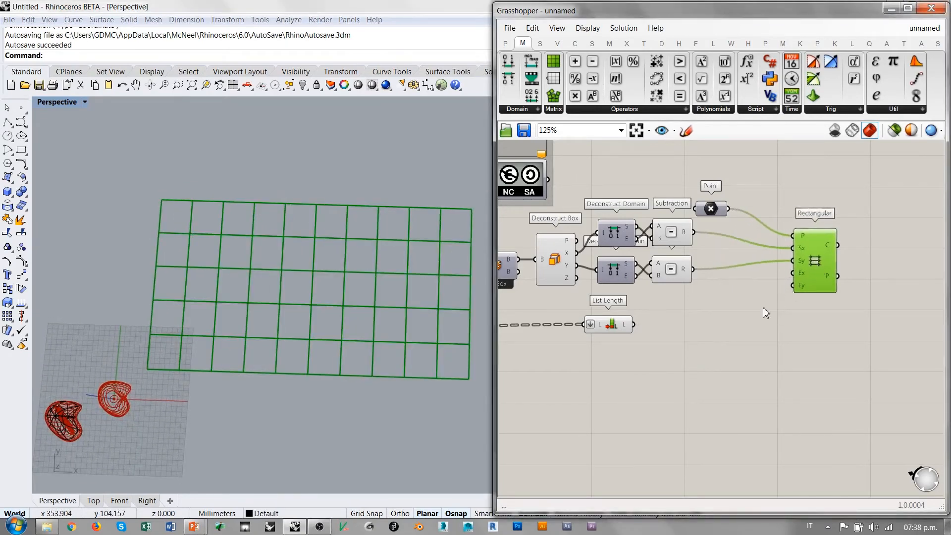
double_click(701, 303)
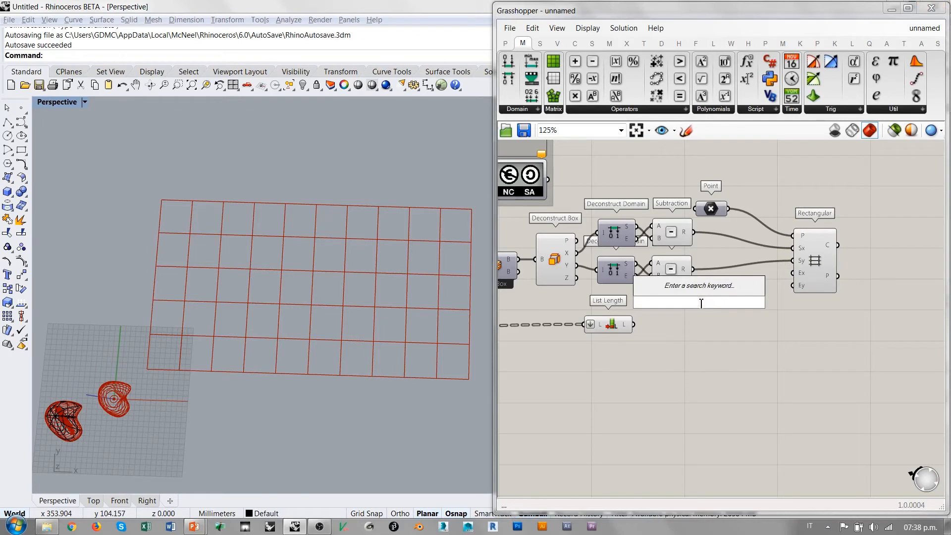
text(slider)
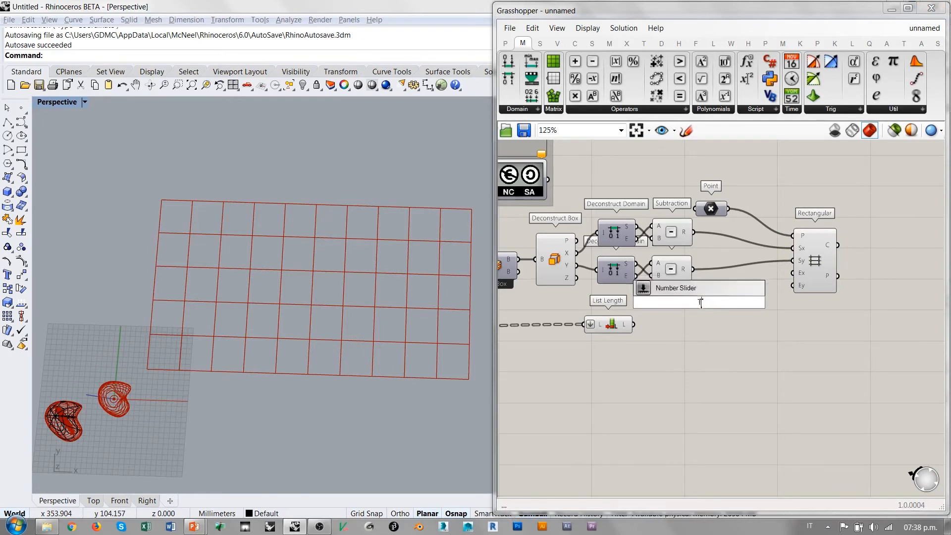
key(Return)
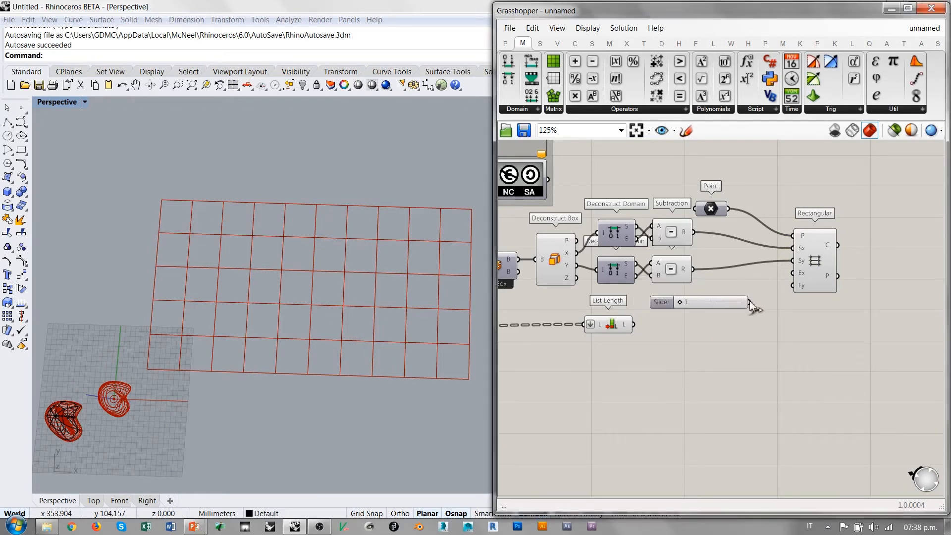
drag(793, 274, 793, 274)
drag(720, 301, 676, 304)
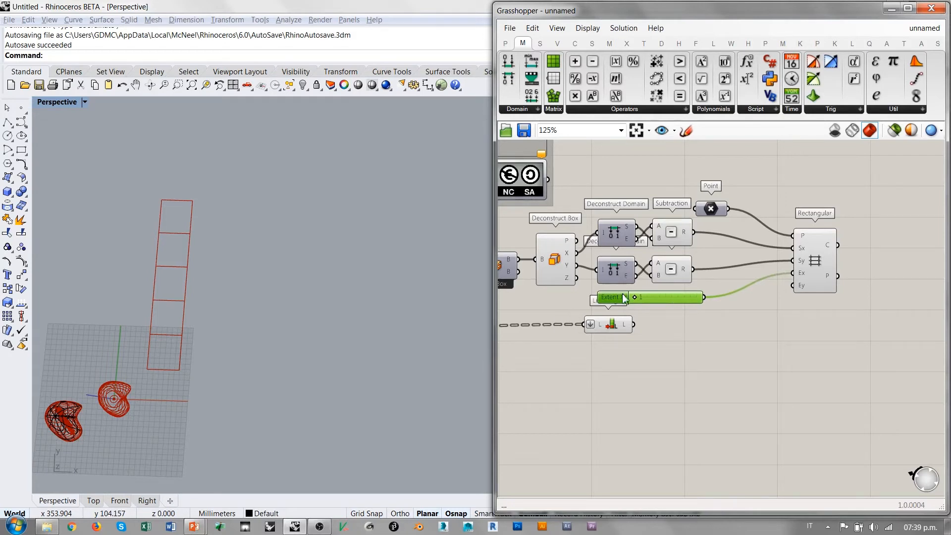
mouse_move(638, 301)
mouse_down()
mouse_move(689, 311)
mouse_move(635, 310)
mouse_up()
Move List Length clear of the Extent X slider, to just below it.
mouse_move(803, 293)
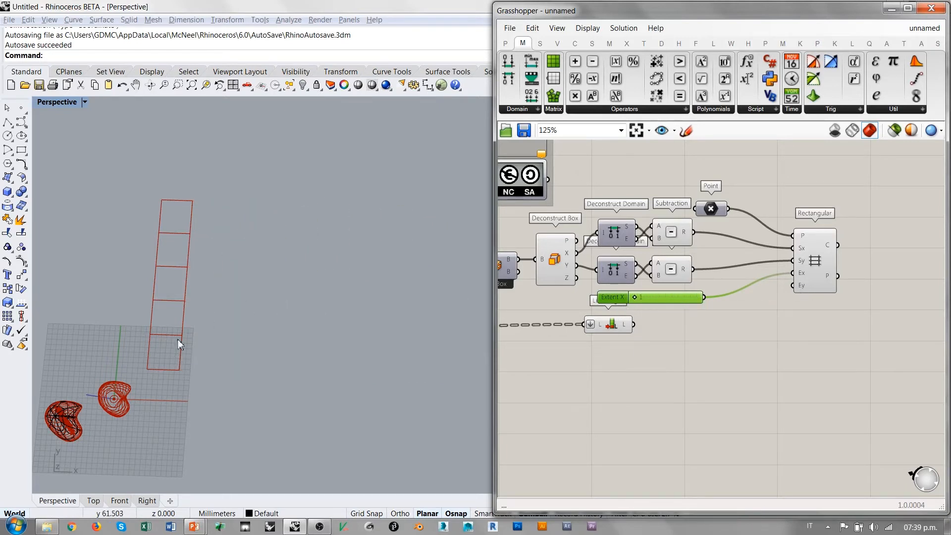
drag(614, 327, 579, 342)
click(684, 351)
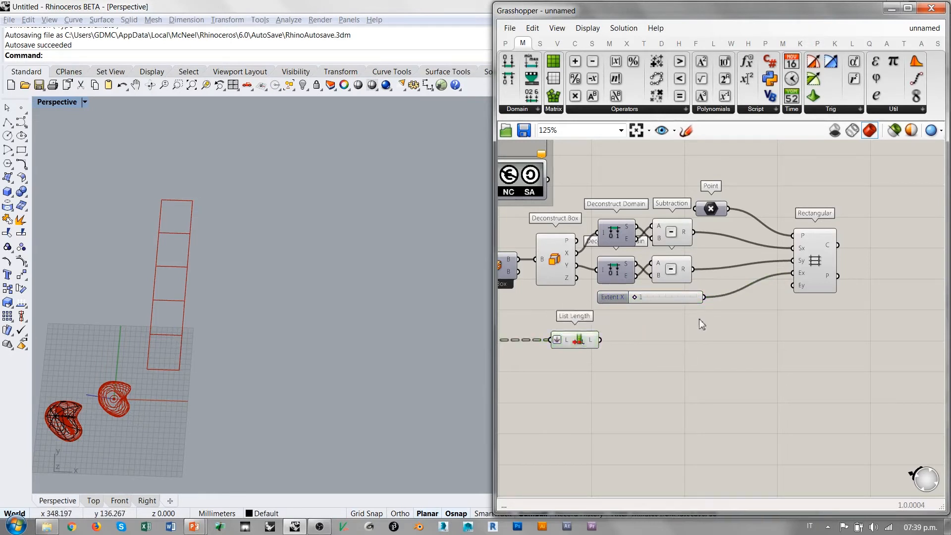
mouse_move(593, 344)
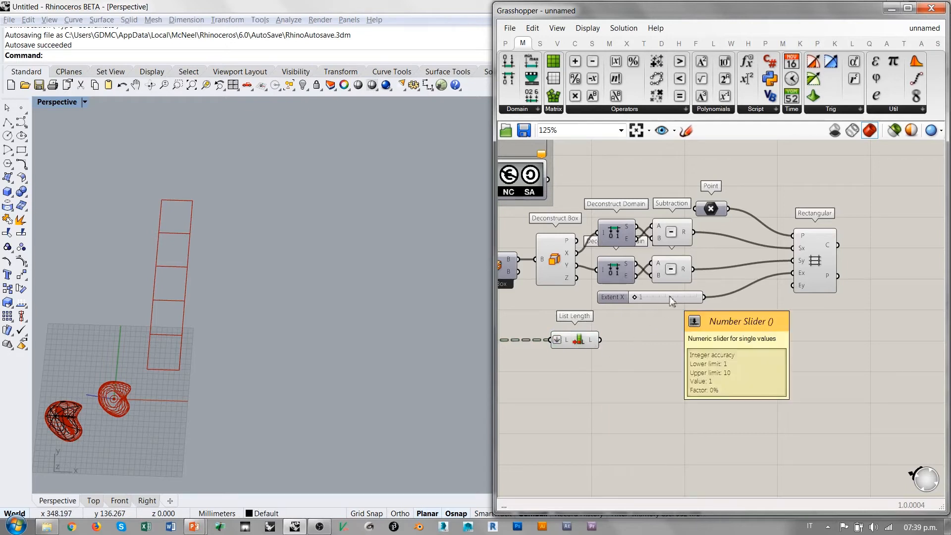
Add a Division component that divides List Length's output by the Extent X slider value, and feed its result into the grid's Ey input.
double_click(714, 345)
text(/)
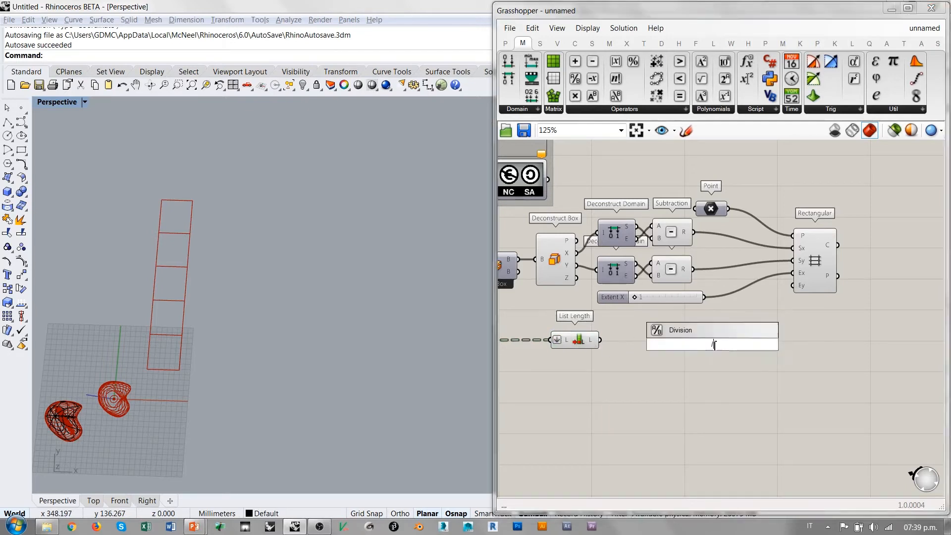
key(Return)
drag(600, 340, 736, 348)
drag(705, 297, 733, 324)
drag(784, 285, 793, 285)
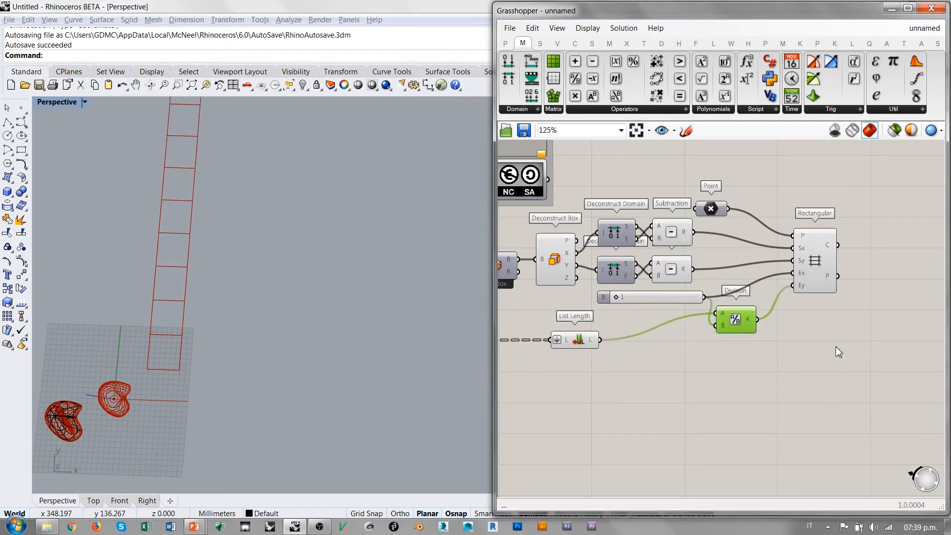
Move List Length right beside the Division component, directly beneath the slider.
click(836, 346)
scroll(250, 316, down, 3)
scroll(270, 322, up, 3)
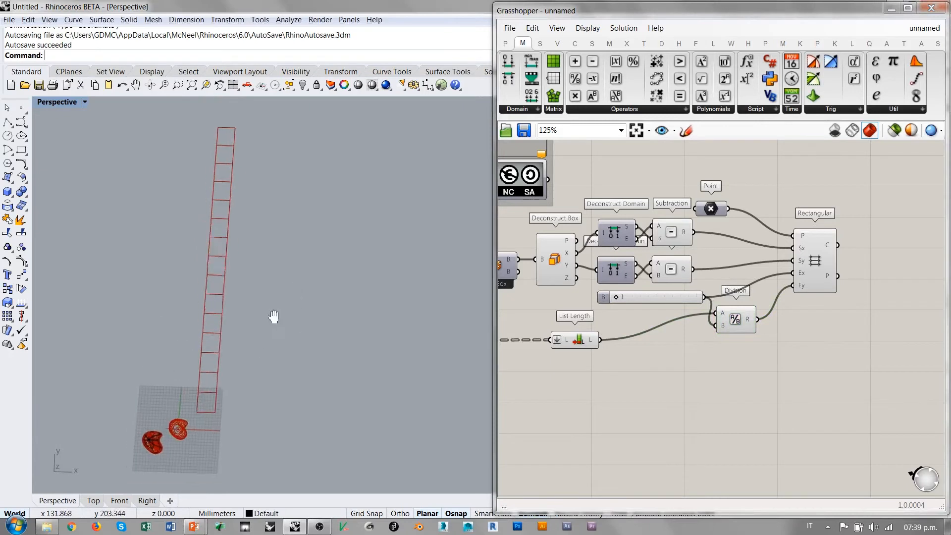
drag(591, 337, 680, 317)
click(695, 356)
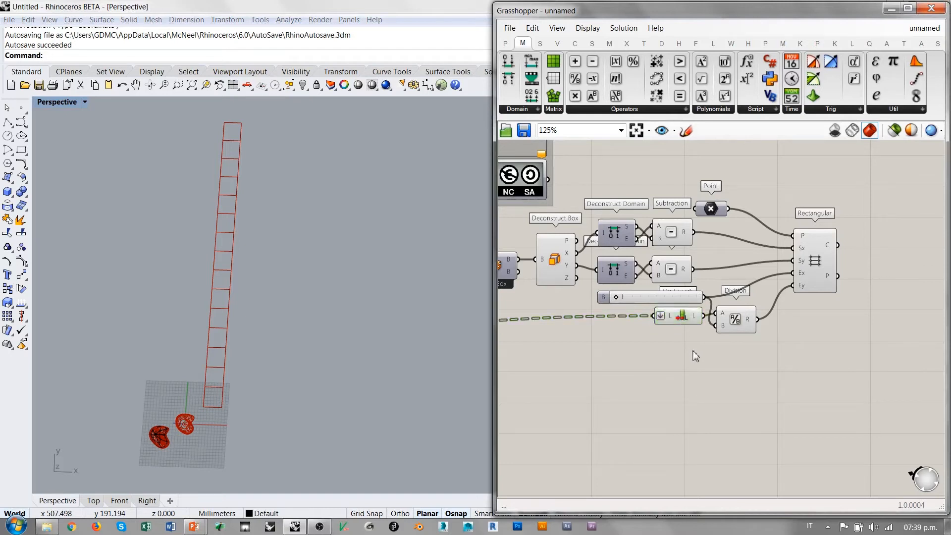
Try the grid's column slider at 4 and 1, and leave it at 2.
drag(619, 300, 648, 308)
scroll(659, 347, up, 1)
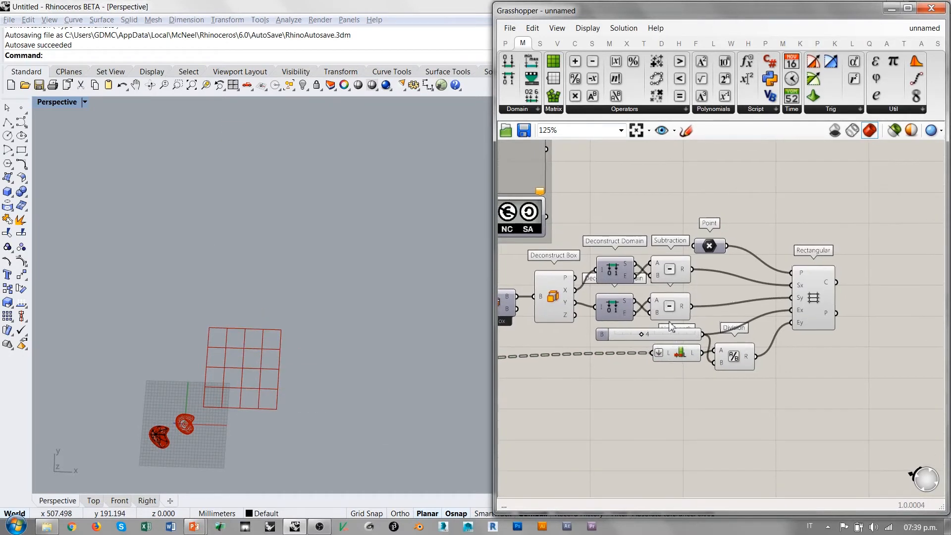
scroll(668, 360, up, 2)
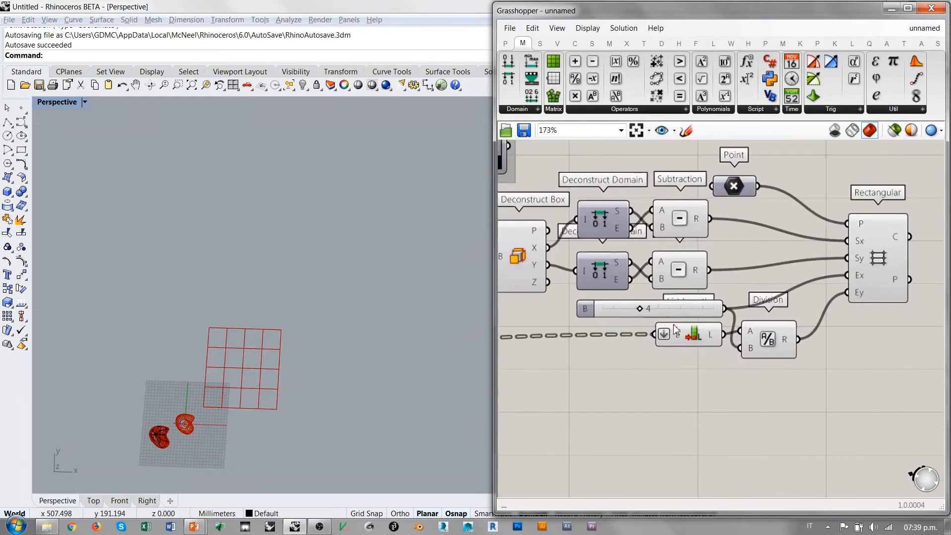
drag(622, 327, 578, 332)
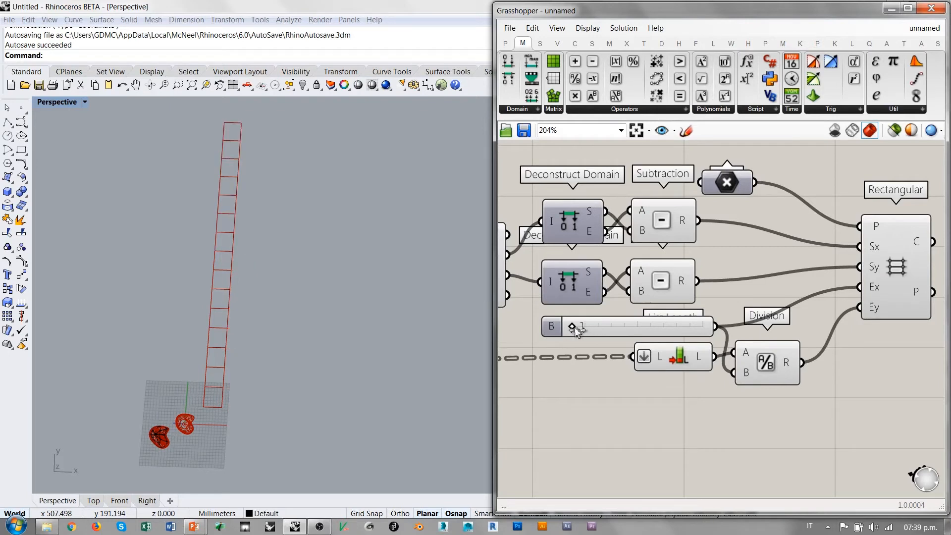
shift+right_drag(290, 311, 319, 320)
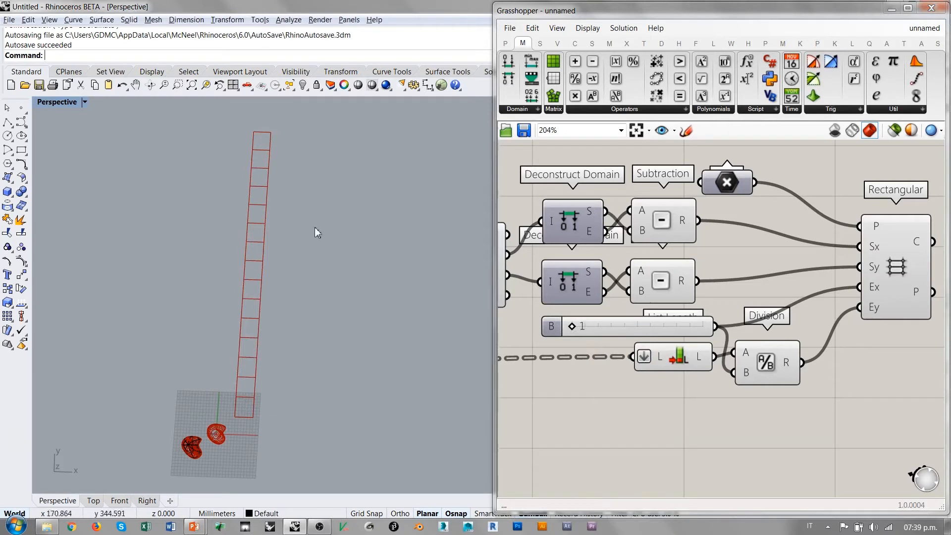
drag(574, 328, 583, 331)
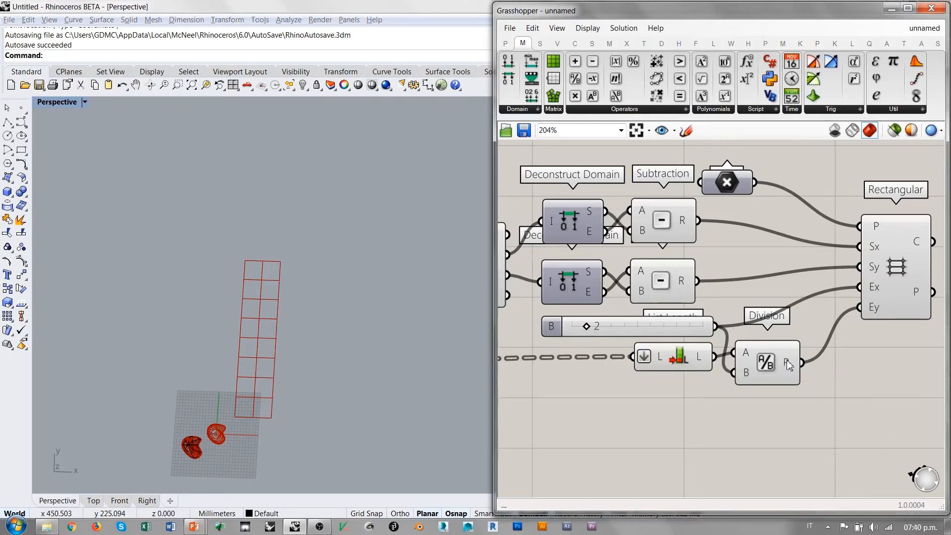
Compare the value of Division's Result output with the value received by the grid's Extent Y input.
mouse_move(790, 367)
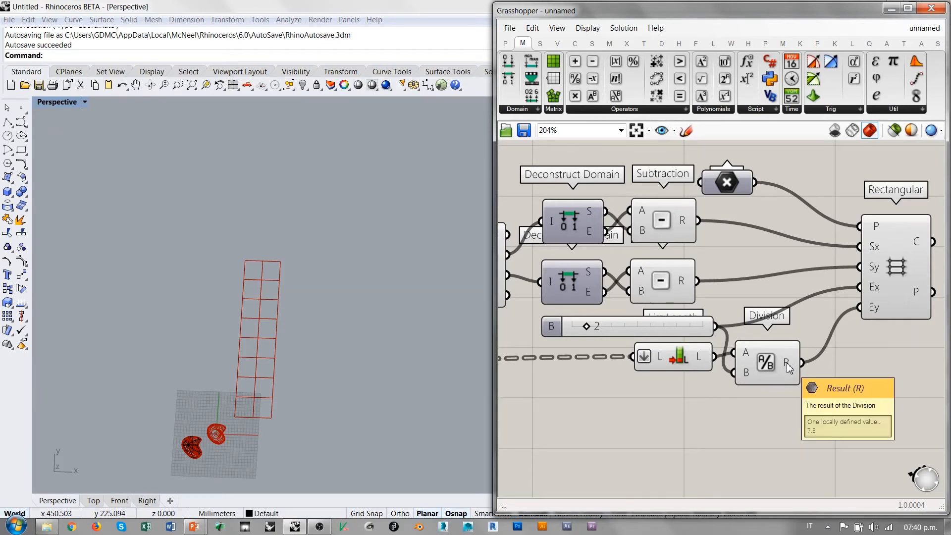
right_drag(789, 367, 687, 360)
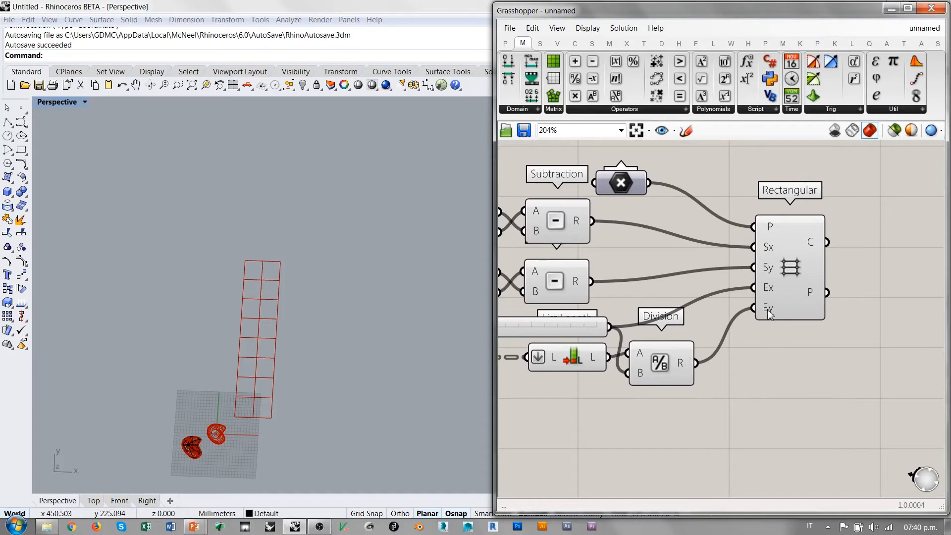
mouse_move(769, 313)
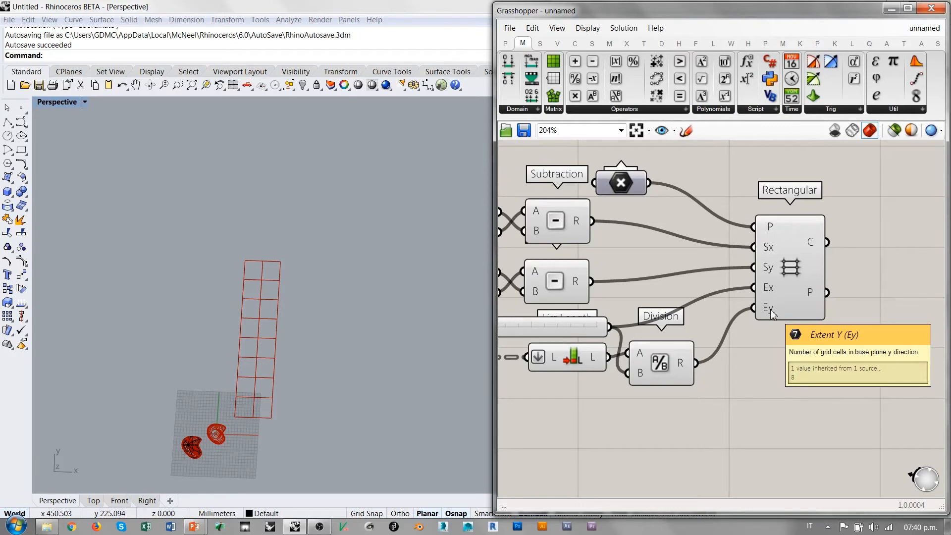
Nudge the Division component slightly down and move the Rectangular grid closer to it.
drag(668, 363, 669, 368)
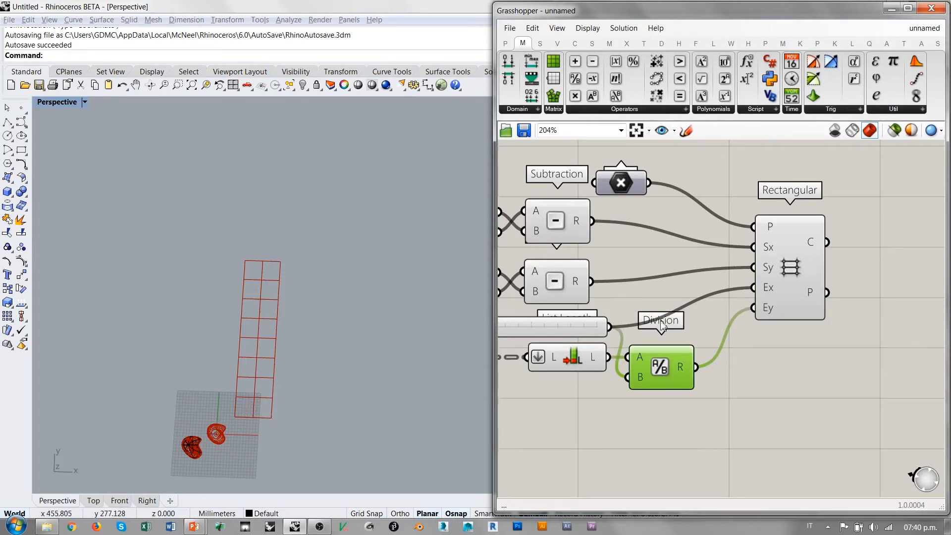
right_drag(702, 347, 753, 338)
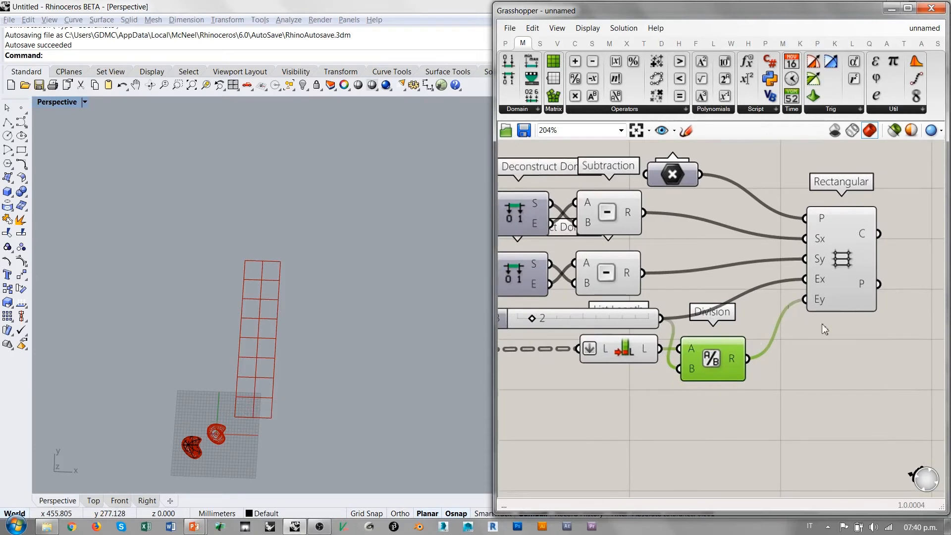
drag(841, 279, 812, 291)
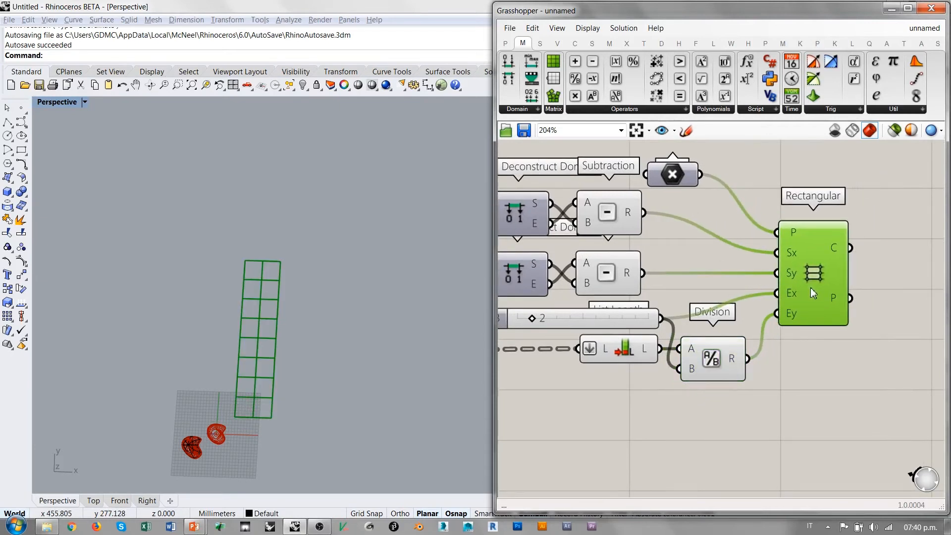
click(830, 364)
Flatten the Cells (C) output of the Rectangular grid.
scroll(832, 364, down, 3)
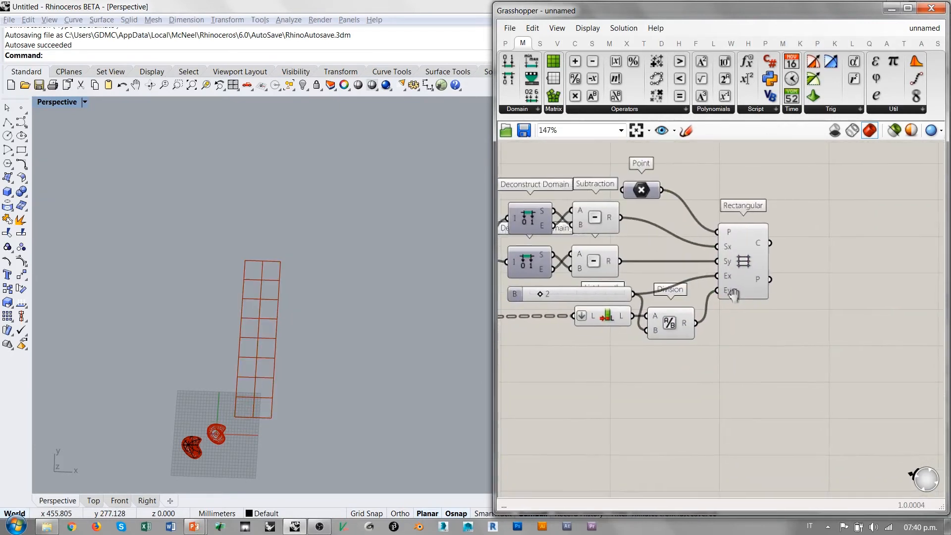
right_drag(733, 267, 659, 290)
scroll(694, 282, up, 1)
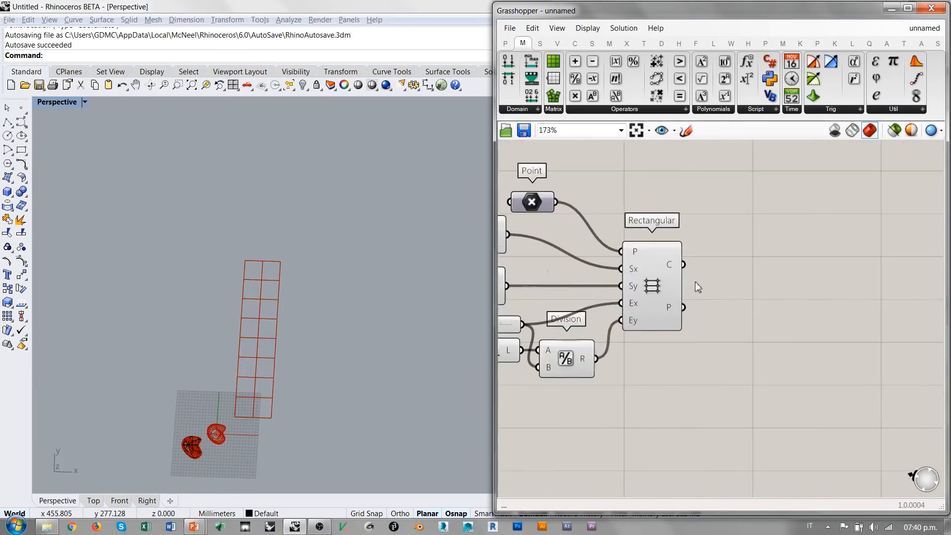
mouse_move(672, 267)
mouse_move(672, 313)
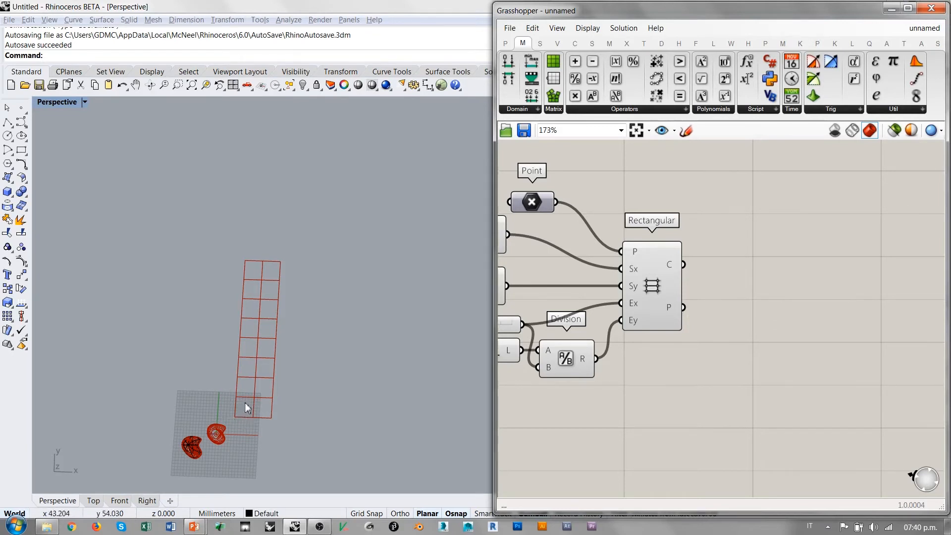
right_click(671, 266)
click(696, 312)
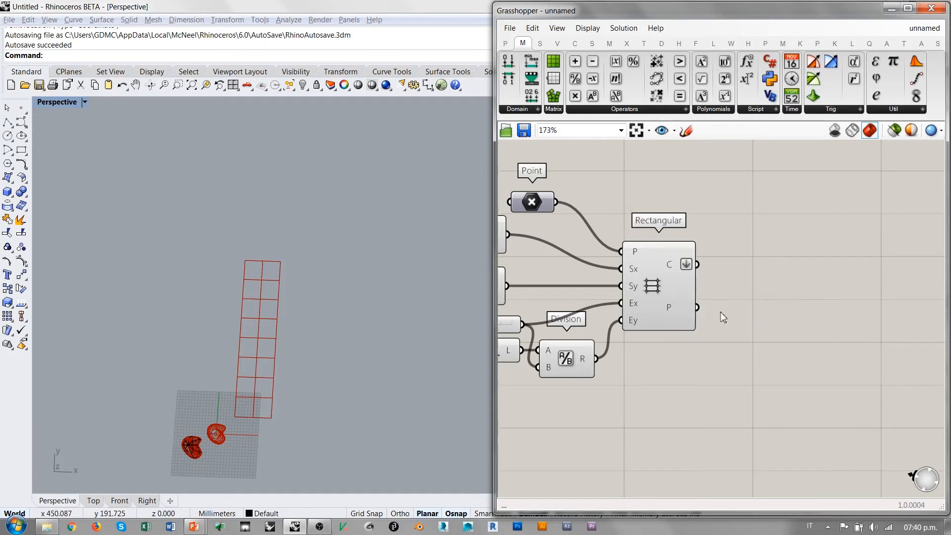
Add an Area component beside the Rectangular grid and connect the flattened Cells output to its Geometry input.
double_click(755, 291)
text(area)
key(Return)
drag(698, 264, 724, 280)
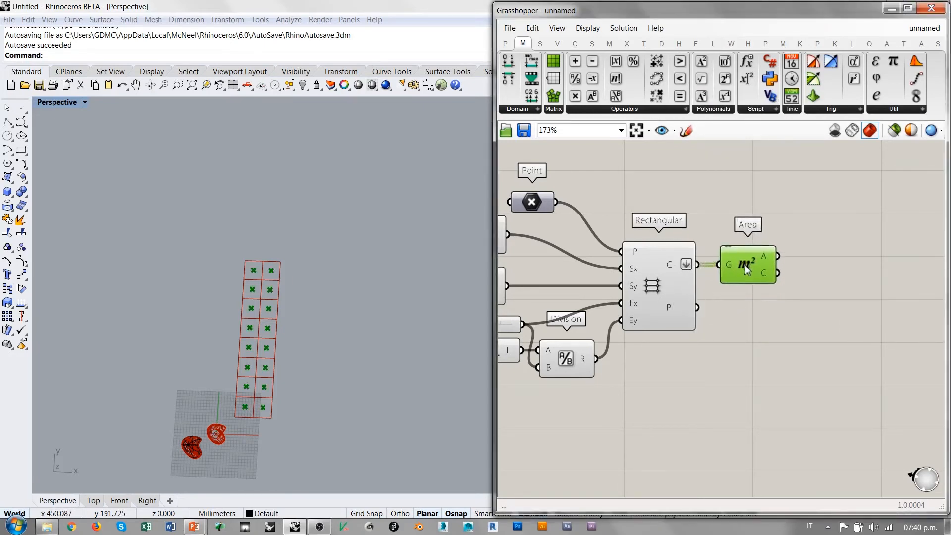
right_drag(660, 341, 680, 303)
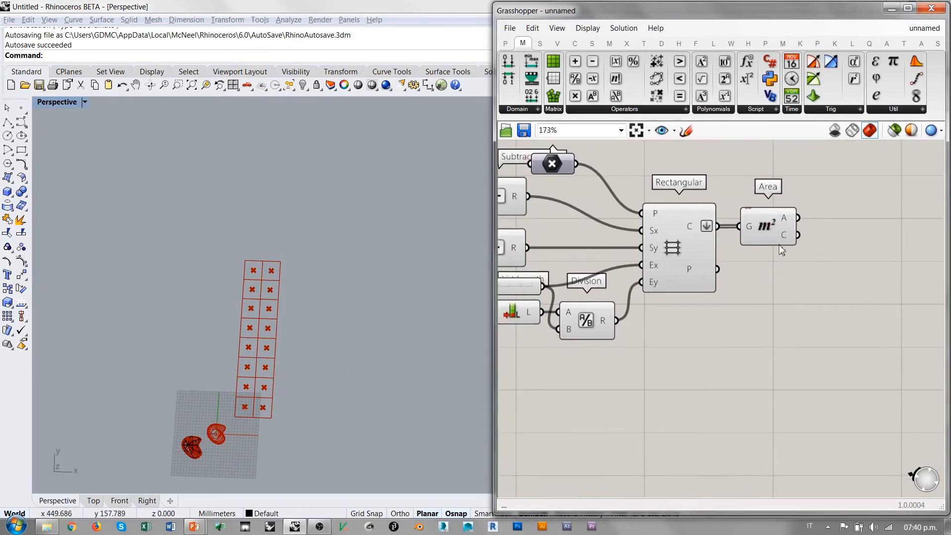
Compare the data structure of Area's Centroid output with that of Orient's Geometry output.
mouse_move(787, 240)
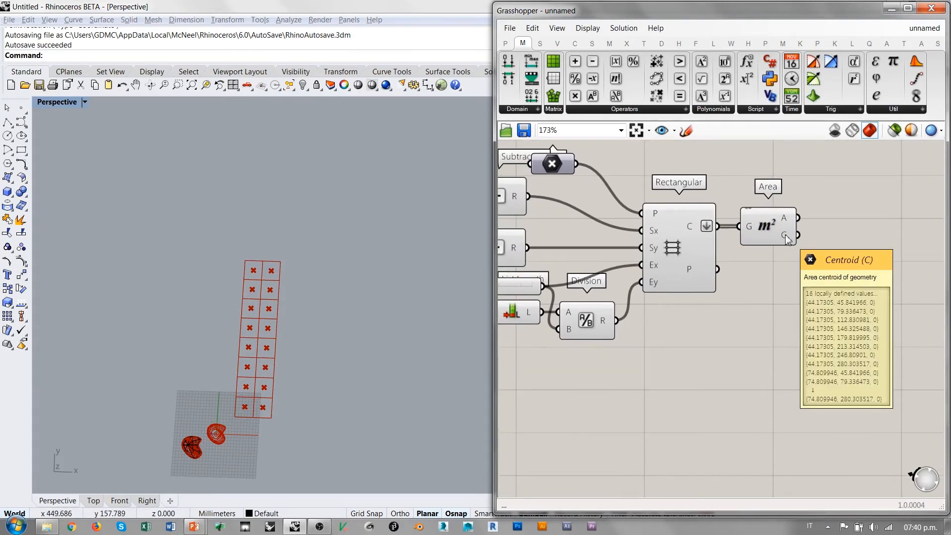
scroll(788, 239, down, 4)
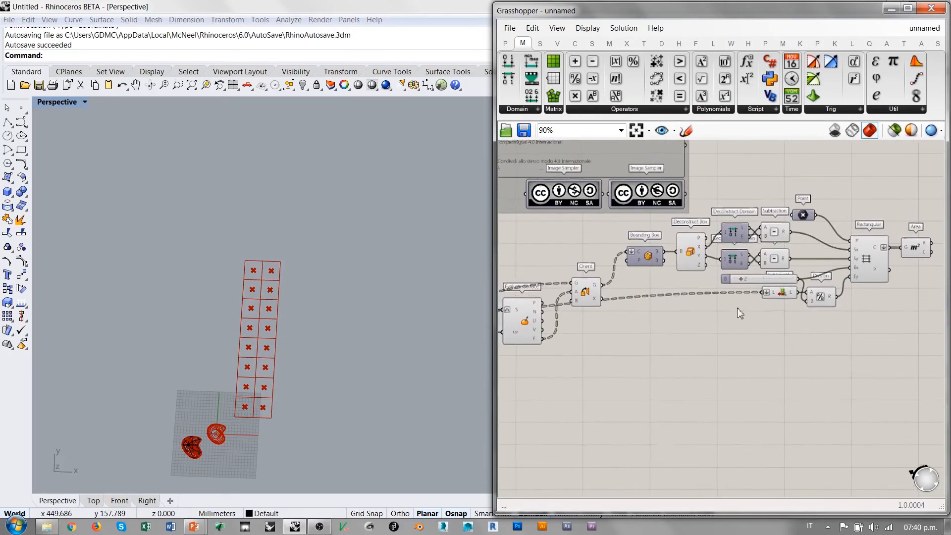
scroll(550, 314, up, 2)
mouse_move(615, 283)
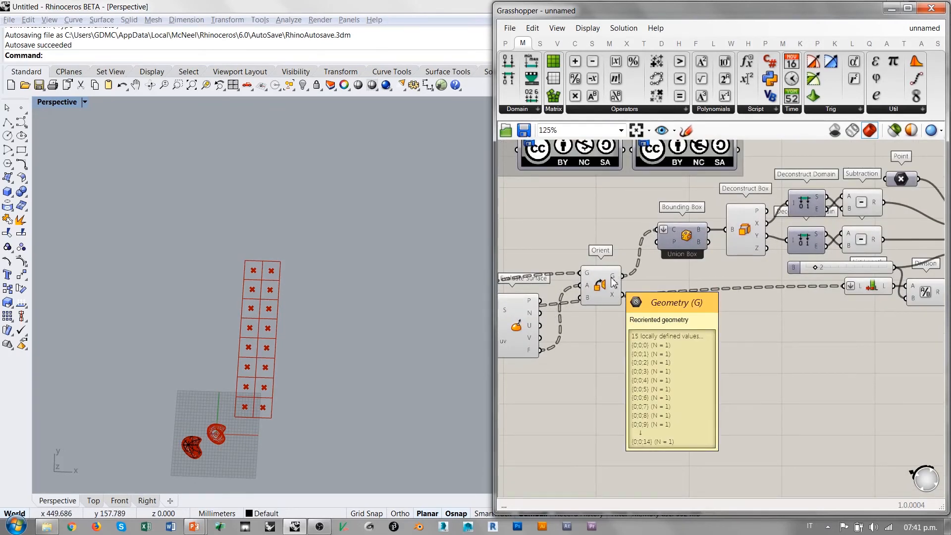
scroll(719, 322, down, 2)
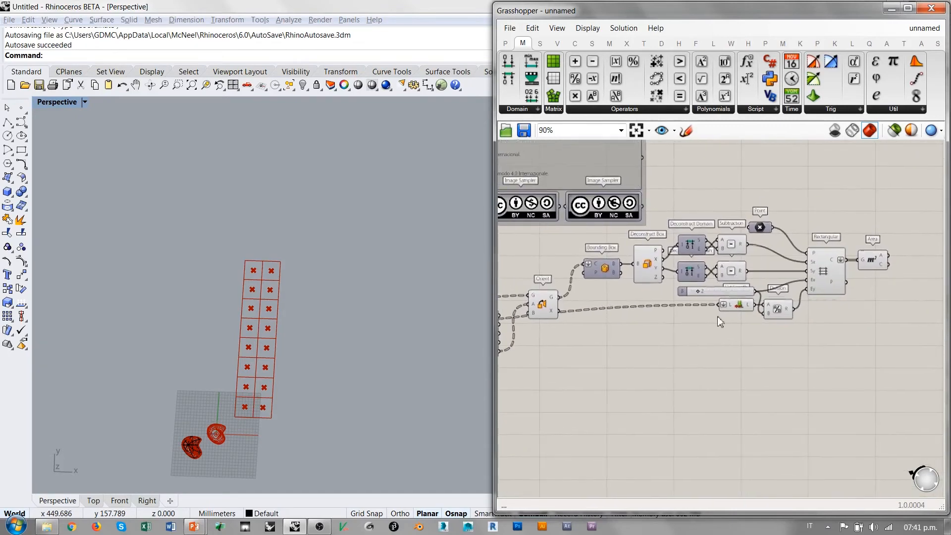
Widen the Grasshopper window over the viewport and select the Contour component to trace its wires.
right_drag(875, 333, 838, 329)
drag(495, 314, 311, 314)
right_drag(378, 323, 510, 310)
click(372, 276)
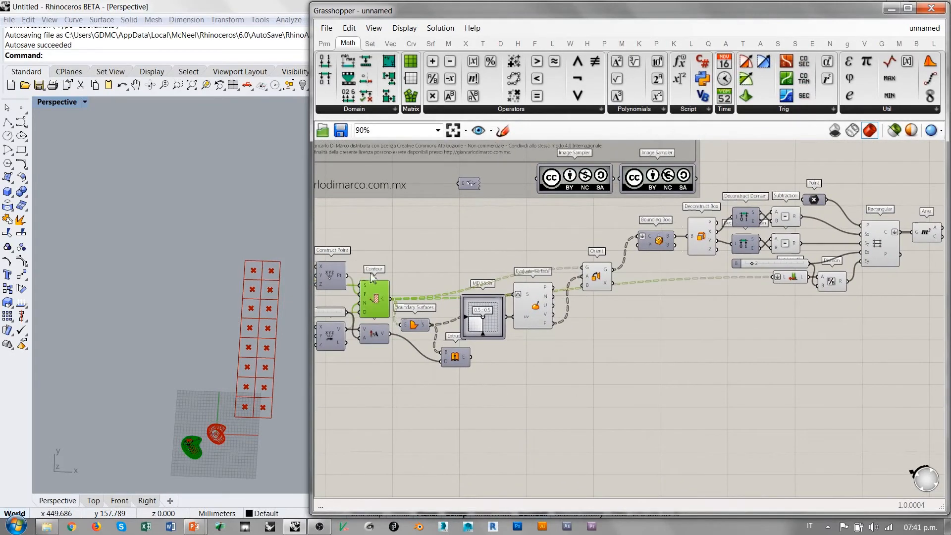
Place a copy of the Orient component, keeping its G and A connections, below and to the right of Area.
right_drag(696, 318, 644, 331)
drag(894, 202, 695, 310)
click(773, 338)
drag(540, 293, 896, 327)
click(863, 354)
right_drag(862, 354, 650, 387)
scroll(669, 371, up, 2)
drag(689, 356, 755, 334)
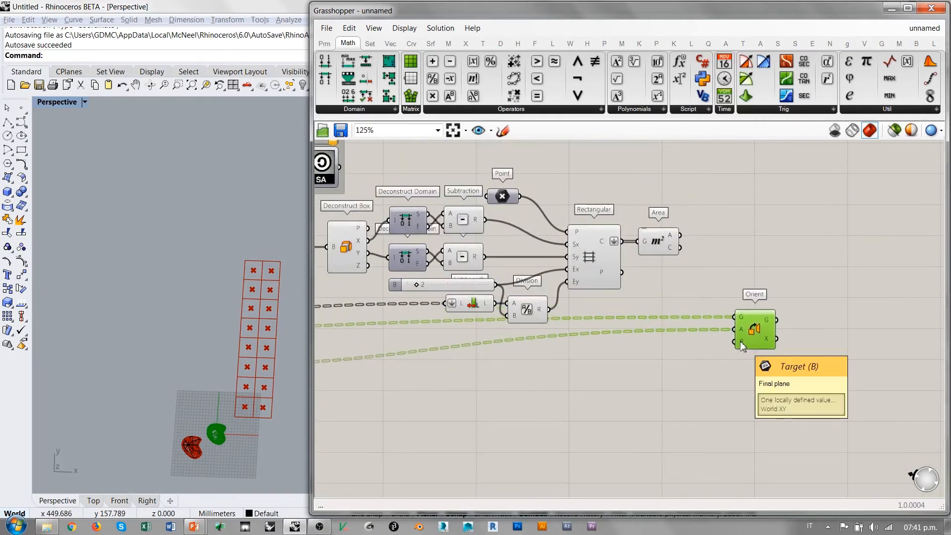
Graft Area's Centroid output and connect it to the Target (B) input of the copied Orient.
click(714, 298)
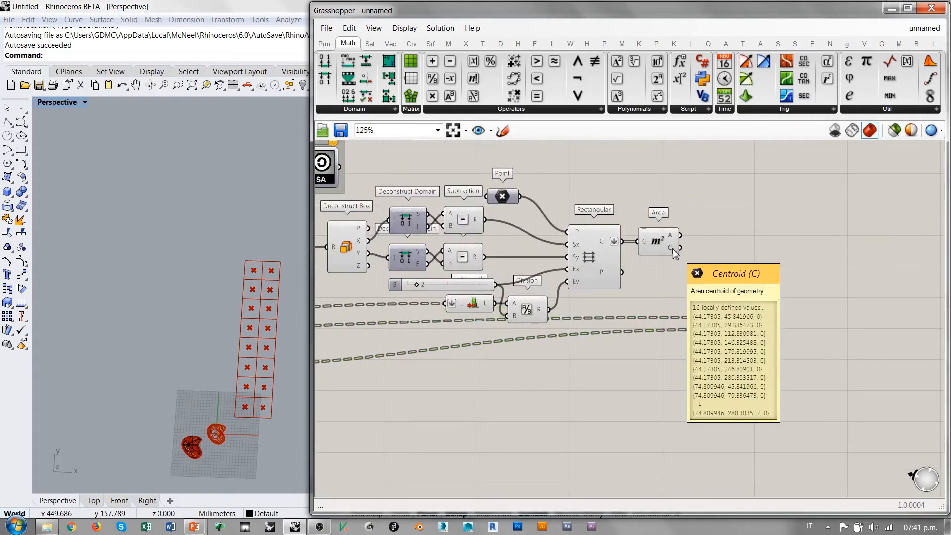
mouse_move(675, 252)
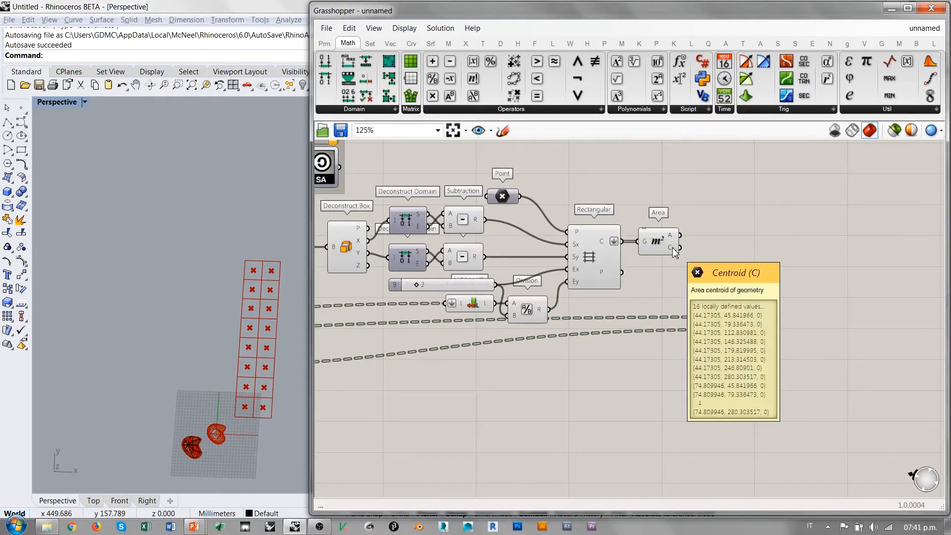
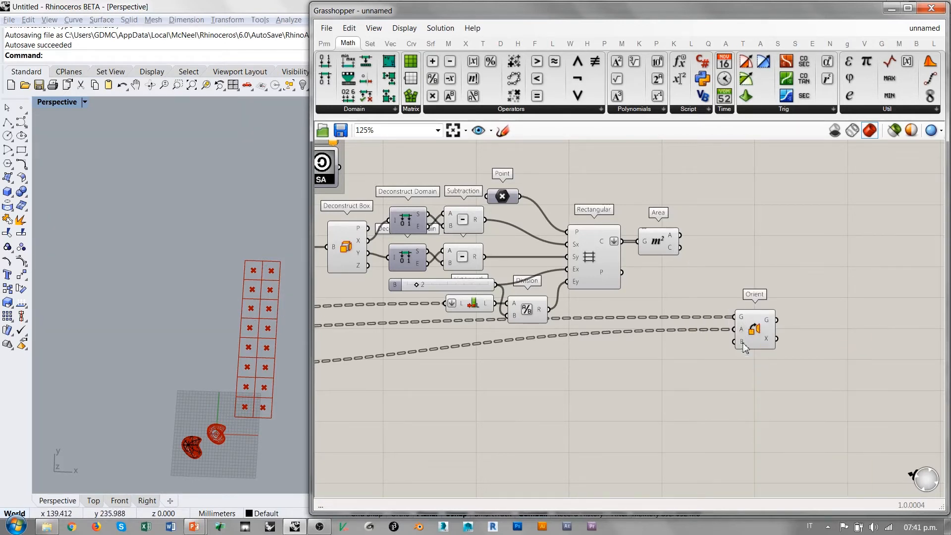
right_click(673, 252)
click(691, 311)
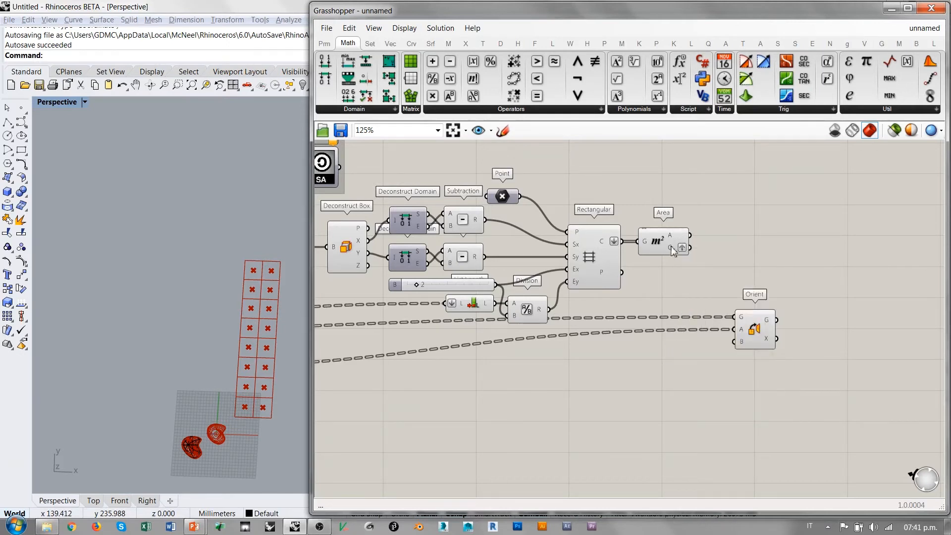
drag(691, 250, 735, 341)
shift+right_drag(275, 370, 256, 364)
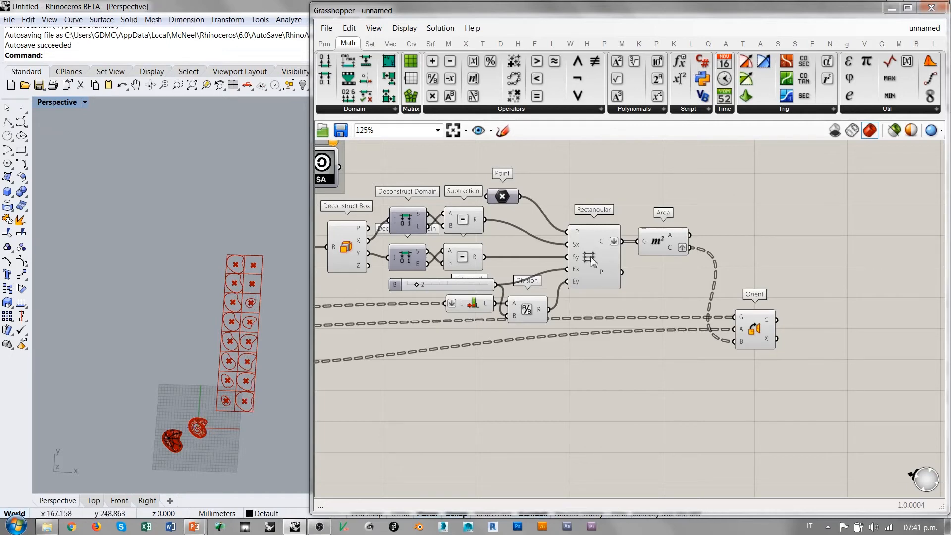
Turn off the Area component's preview to hide the centroid points, and inspect the oriented slices in the grid cells.
click(661, 241)
key(ctrl+q)
click(627, 315)
scroll(265, 260, up, 1)
shift+right_drag(265, 260, 260, 191)
scroll(260, 186, up, 10)
shift+right_drag(231, 274, 248, 267)
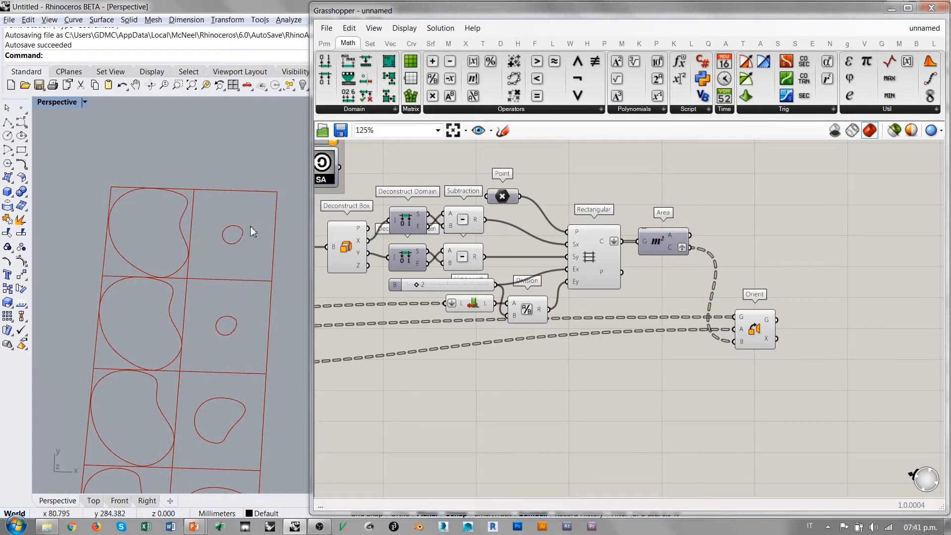
Shift the copied Orient component slightly up and closer to Area.
drag(754, 319, 743, 316)
click(684, 292)
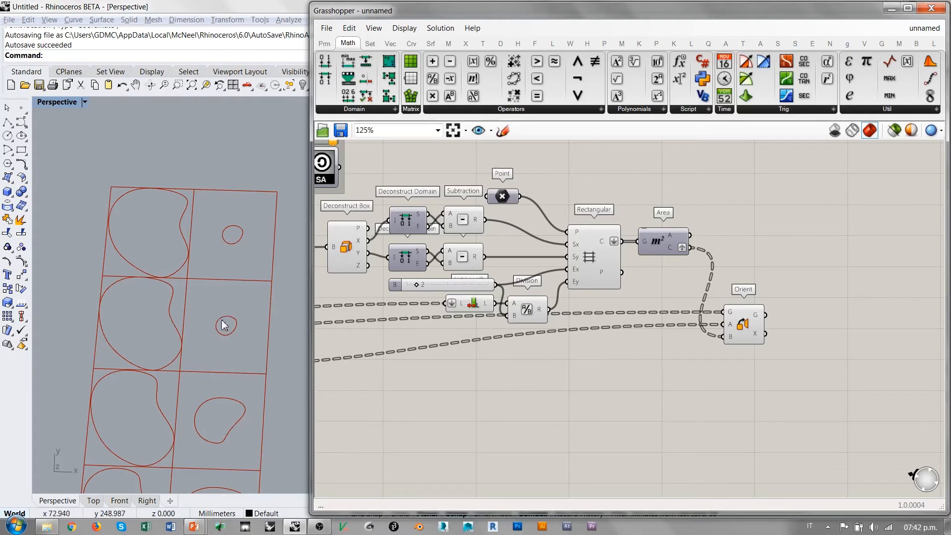
scroll(660, 334, down, 4)
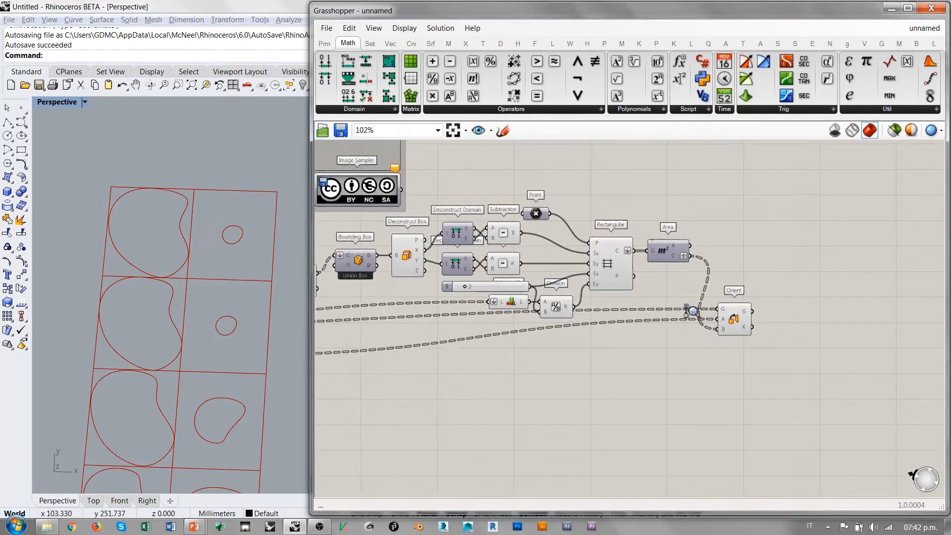
Try the number slider feeding Rectangular's Ex input at 3 and at 6, inspecting how the slices fill the grid.
scroll(530, 290, up, 9)
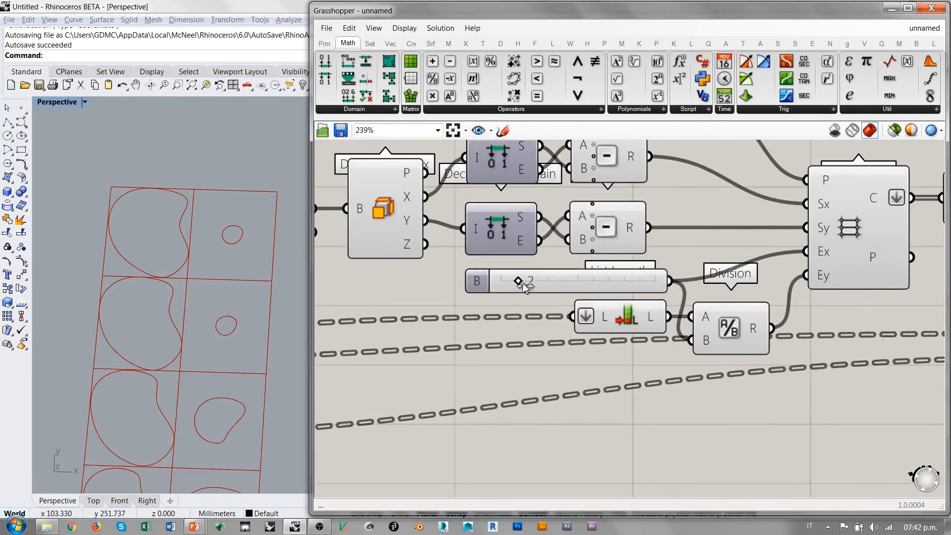
scroll(170, 255, down, 8)
shift+right_drag(179, 327, 178, 279)
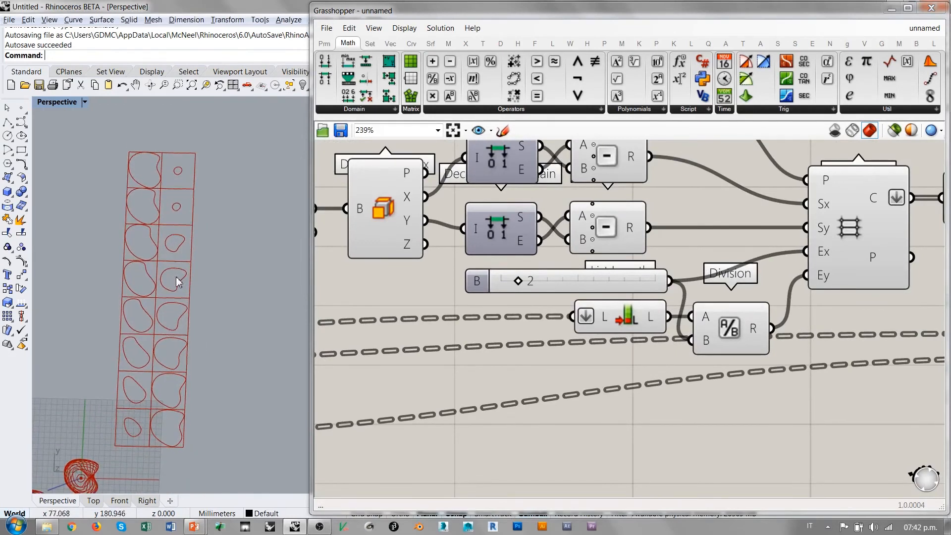
drag(518, 281, 536, 286)
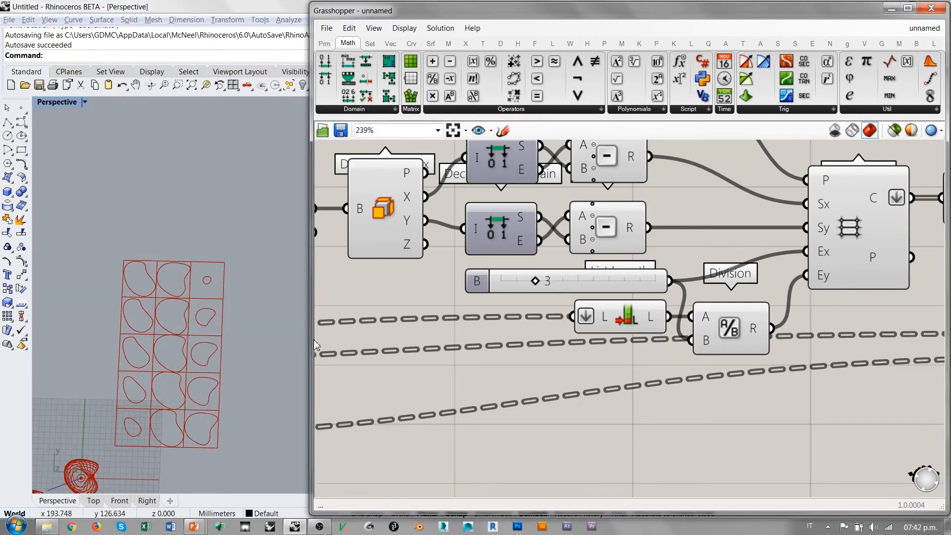
drag(535, 281, 588, 282)
scroll(235, 391, down, 1)
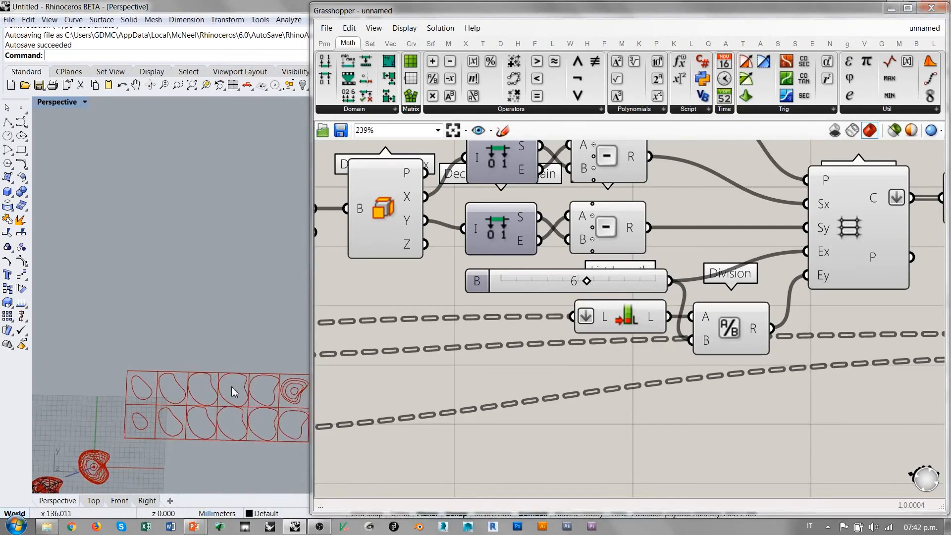
shift+right_drag(235, 392, 184, 364)
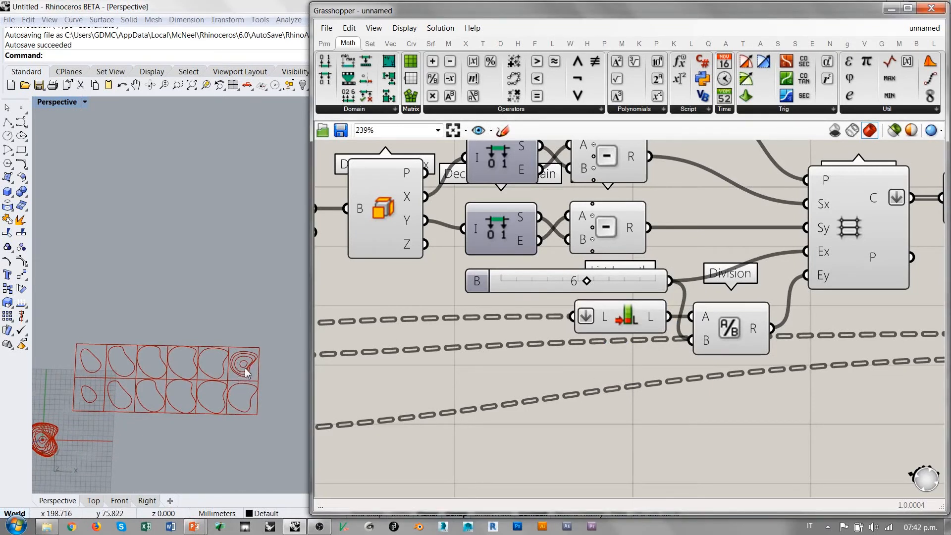
Test the Ex number slider at 1, set it to 3, and inspect the grid layout.
drag(587, 282, 508, 286)
scroll(516, 316, down, 4)
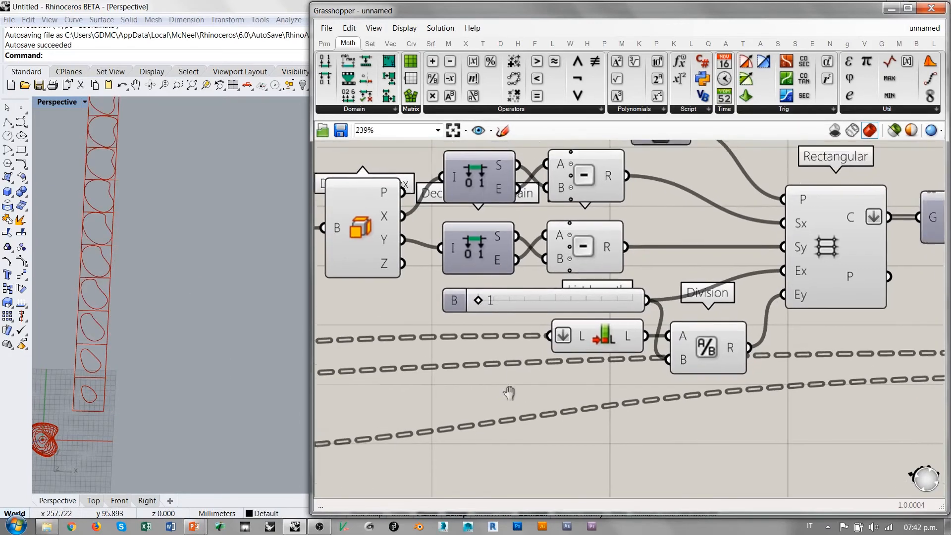
drag(474, 312, 492, 315)
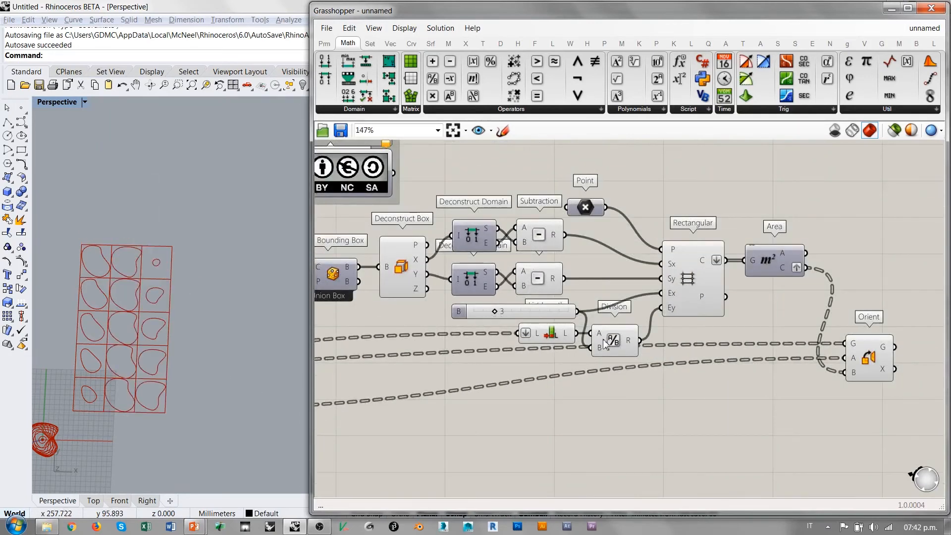
shift+right_drag(200, 331, 266, 298)
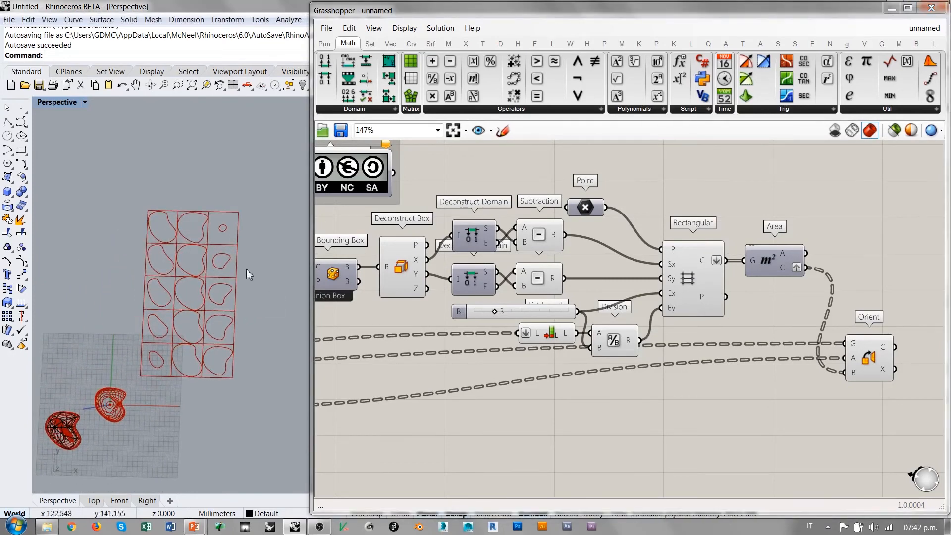
Move the Area component farther right, above Orient, to make room after Rectangular.
right_drag(744, 301, 688, 317)
click(791, 365)
click(670, 314)
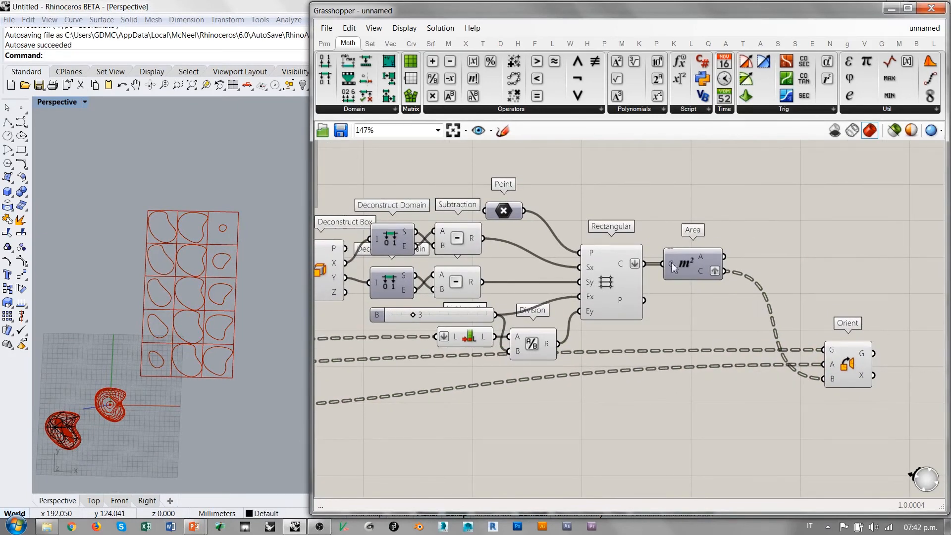
drag(692, 269, 849, 269)
click(743, 282)
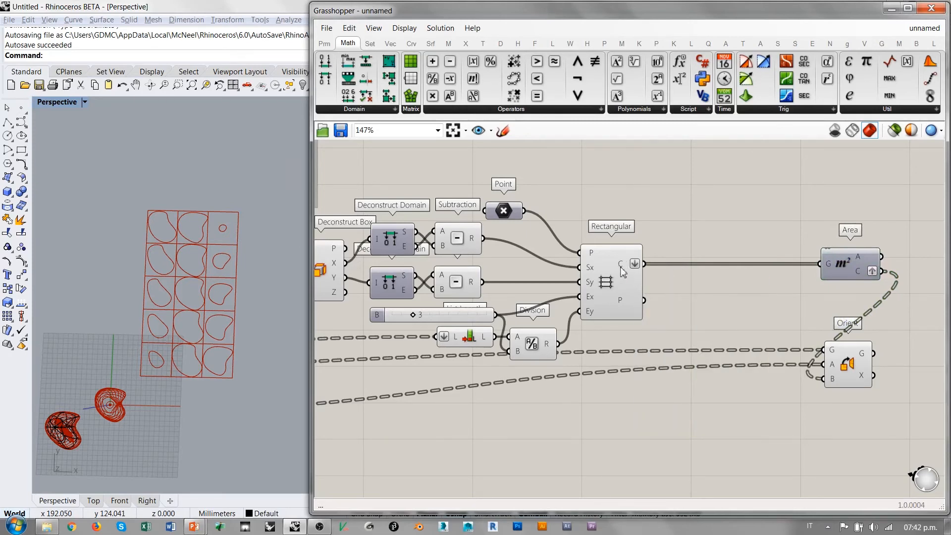
Place a Sub List component between Rectangular and Area, and connect Rectangular's Cells output to its List (L) input.
mouse_move(622, 272)
mouse_move(486, 341)
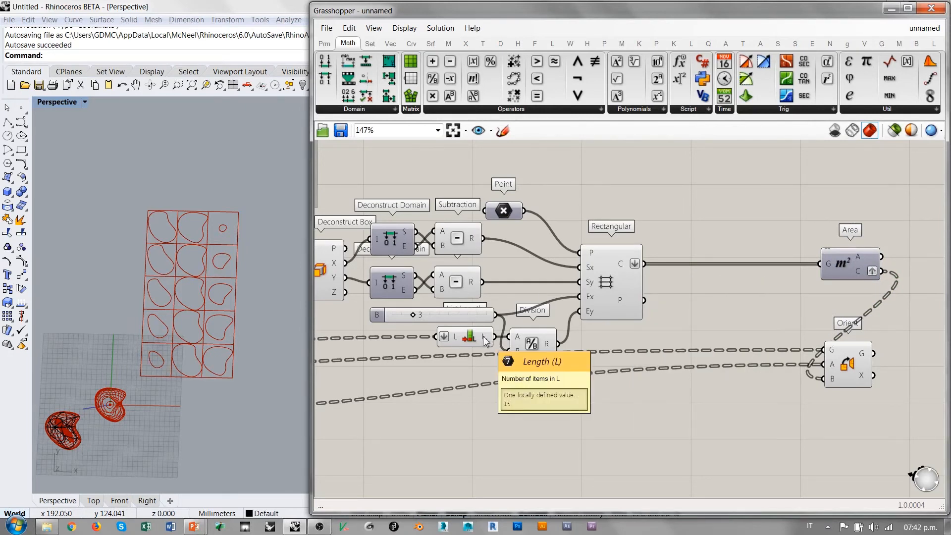
right_drag(671, 254, 629, 263)
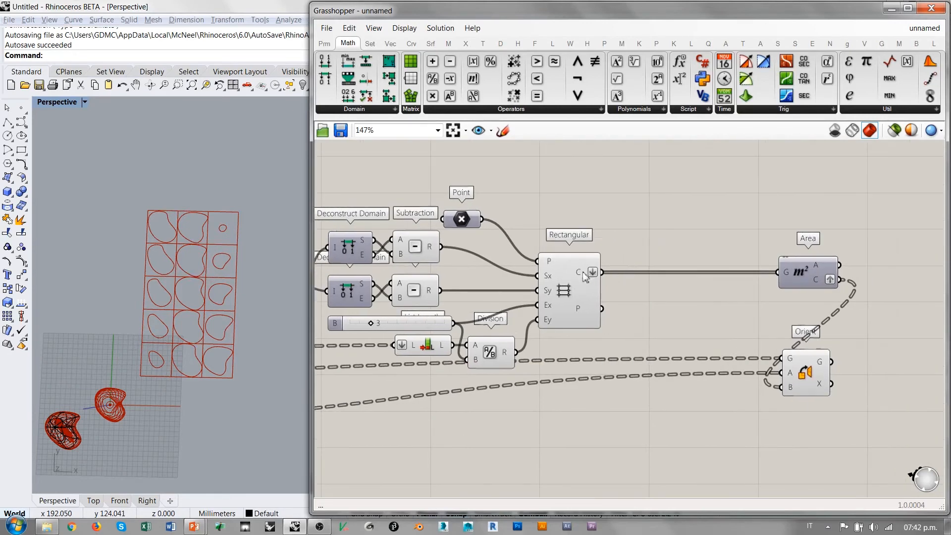
click(371, 44)
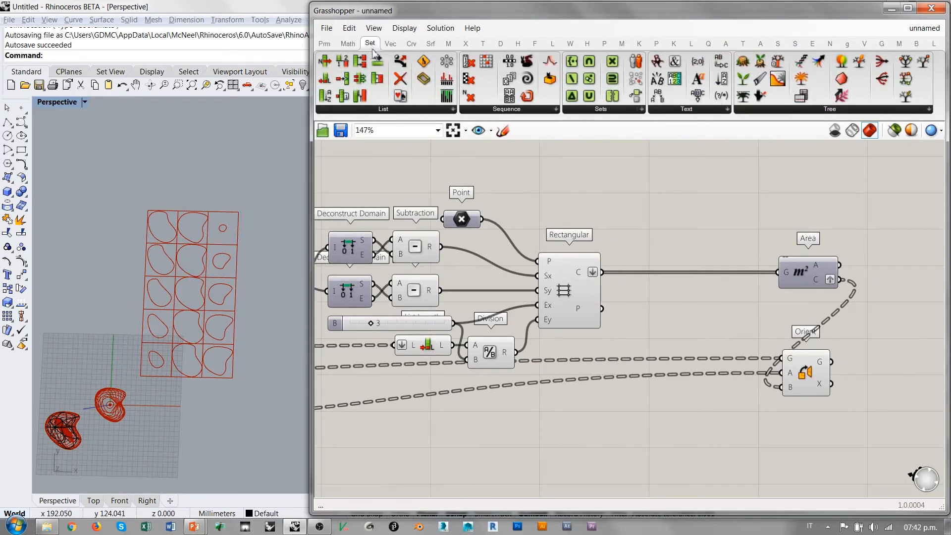
click(360, 110)
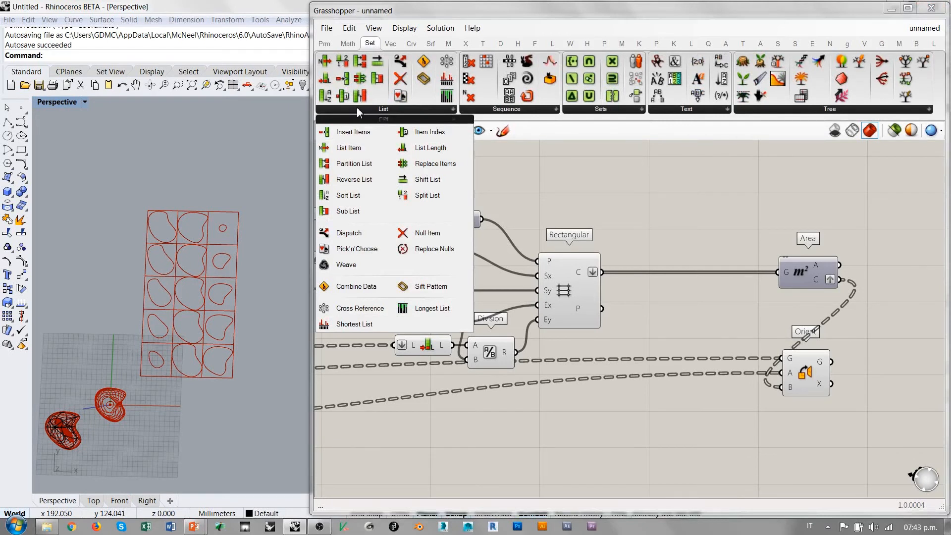
drag(357, 211, 669, 243)
drag(603, 272, 681, 222)
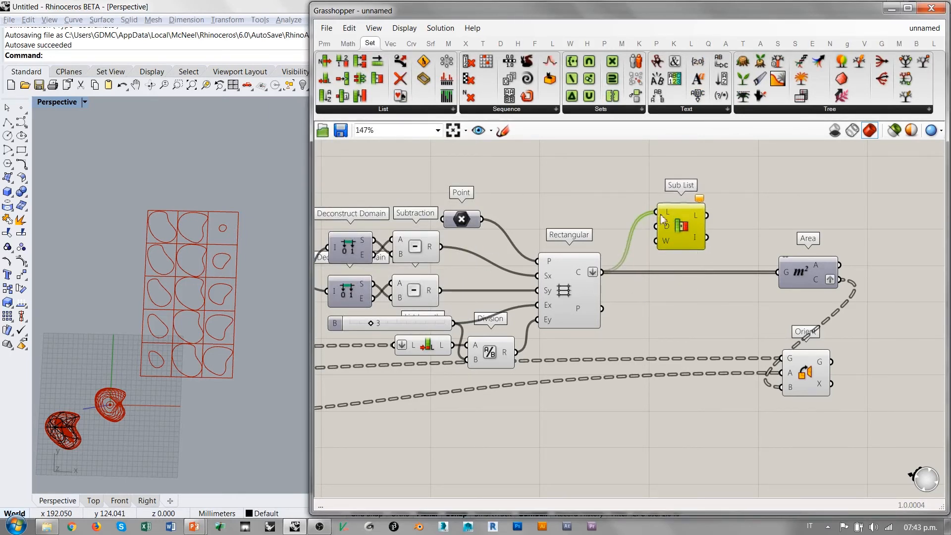
drag(669, 241, 692, 240)
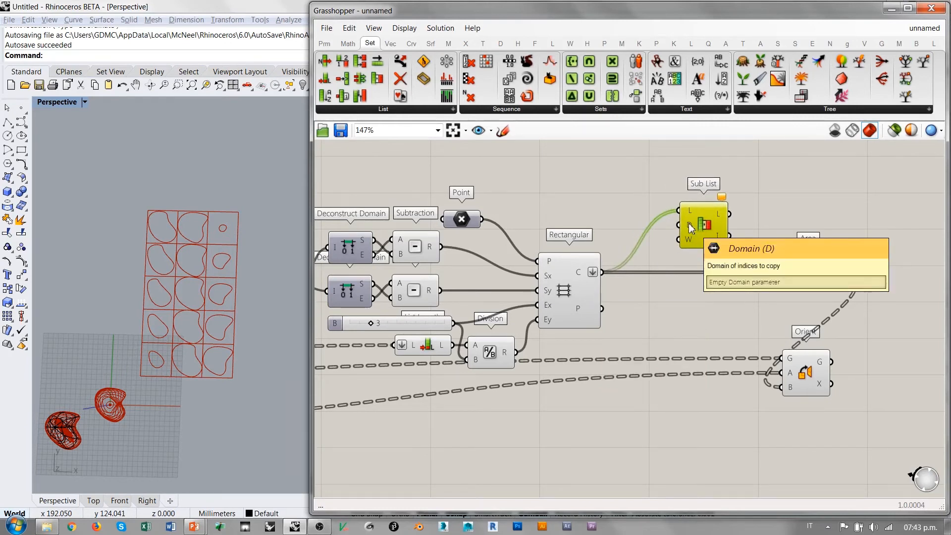
mouse_move(691, 228)
mouse_down()
mouse_move(653, 228)
mouse_move(709, 232)
mouse_up()
click(699, 297)
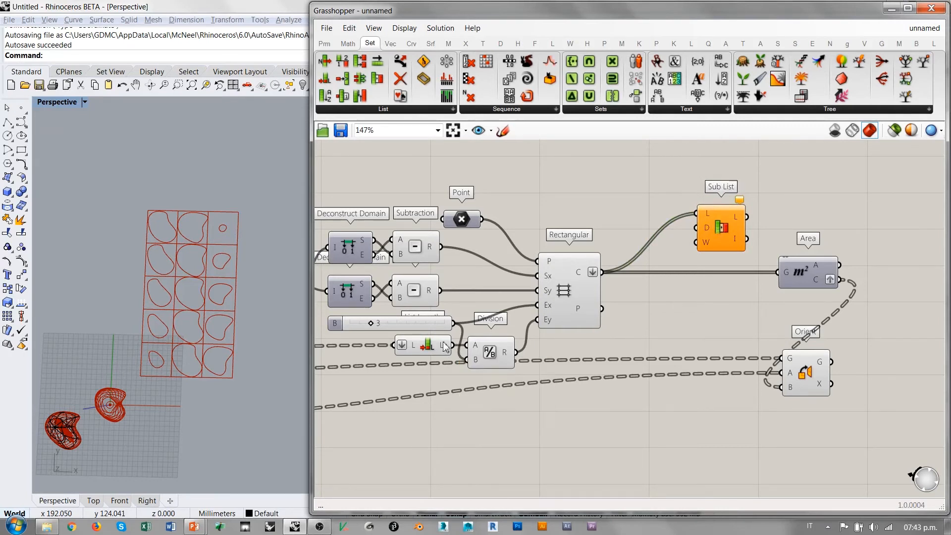
Try List Length's output directly as Sub List's Domain (D) input and inspect the resulting list.
drag(444, 346, 695, 228)
click(682, 296)
right_drag(720, 238, 598, 266)
scroll(598, 267, up, 3)
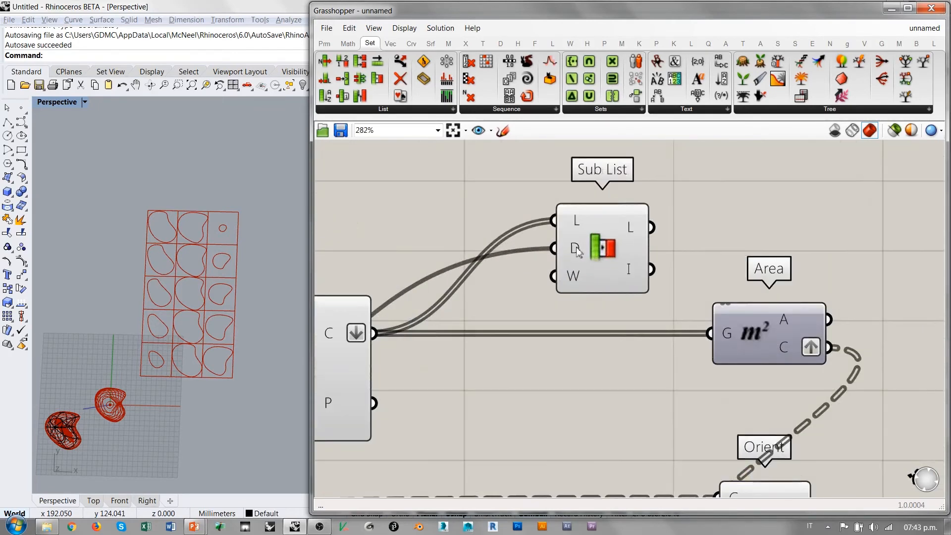
mouse_move(577, 252)
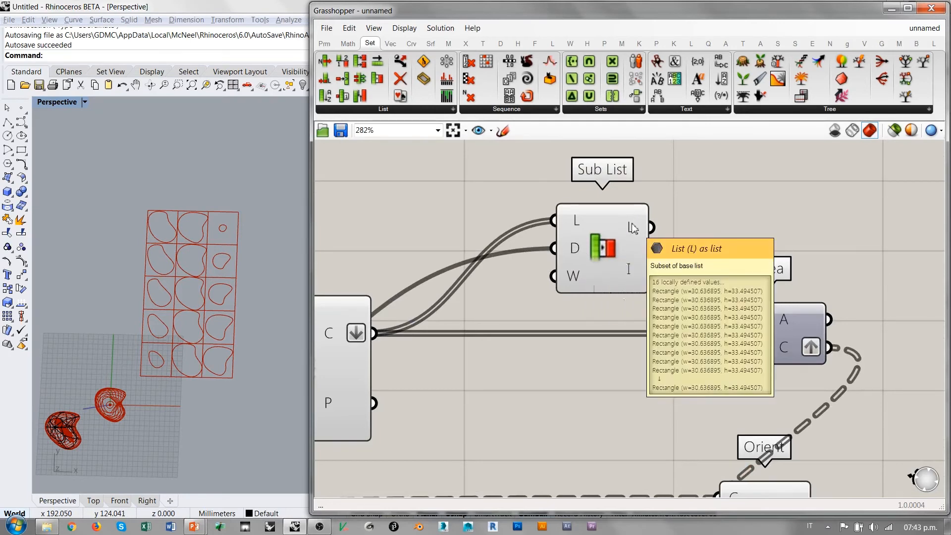
mouse_move(633, 229)
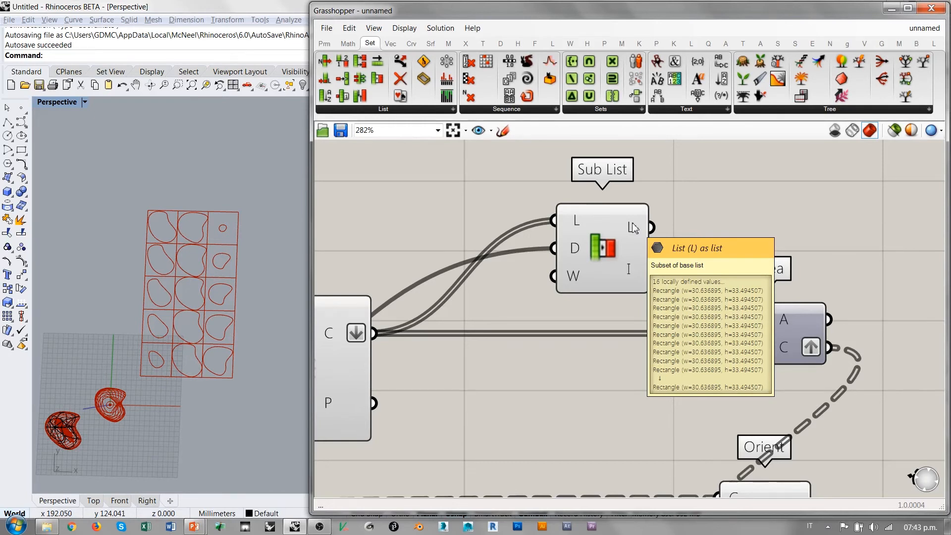
right_click(575, 249)
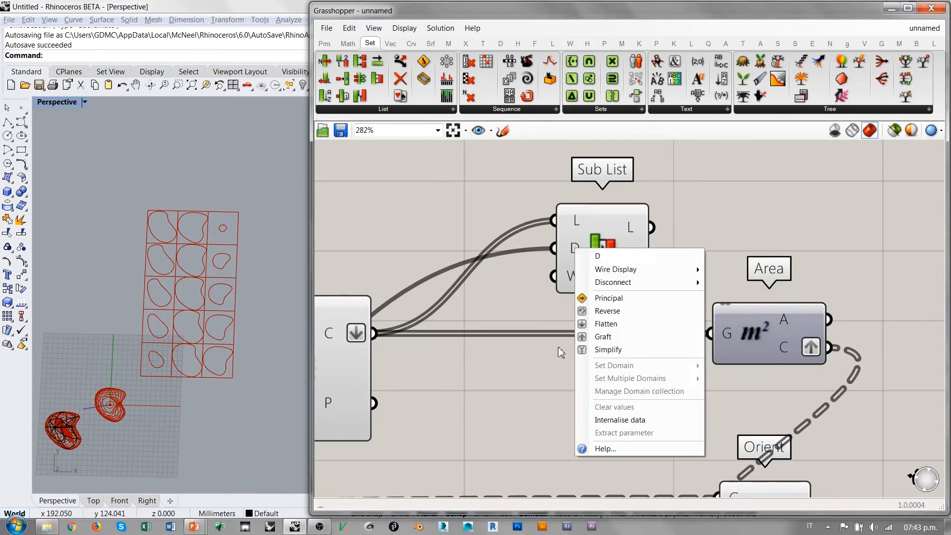
click(529, 311)
mouse_move(577, 253)
Add a Construct Domain component above Rectangular and connect List Length's output to its B input.
right_drag(577, 254, 751, 245)
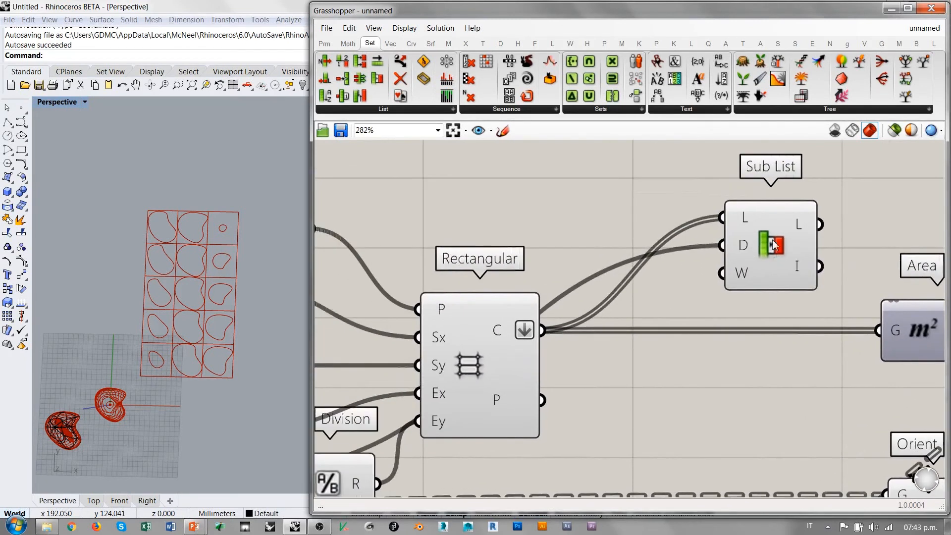
double_click(590, 214)
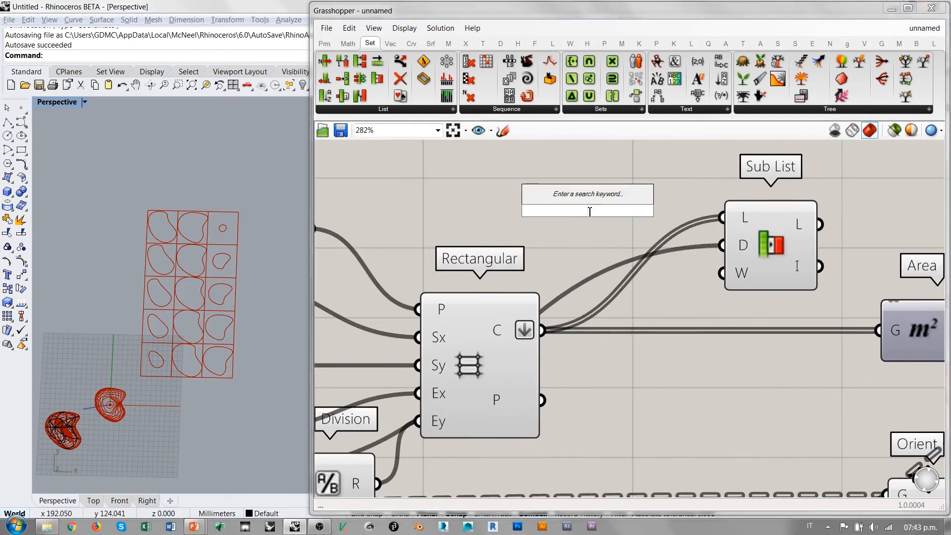
text(construct dom)
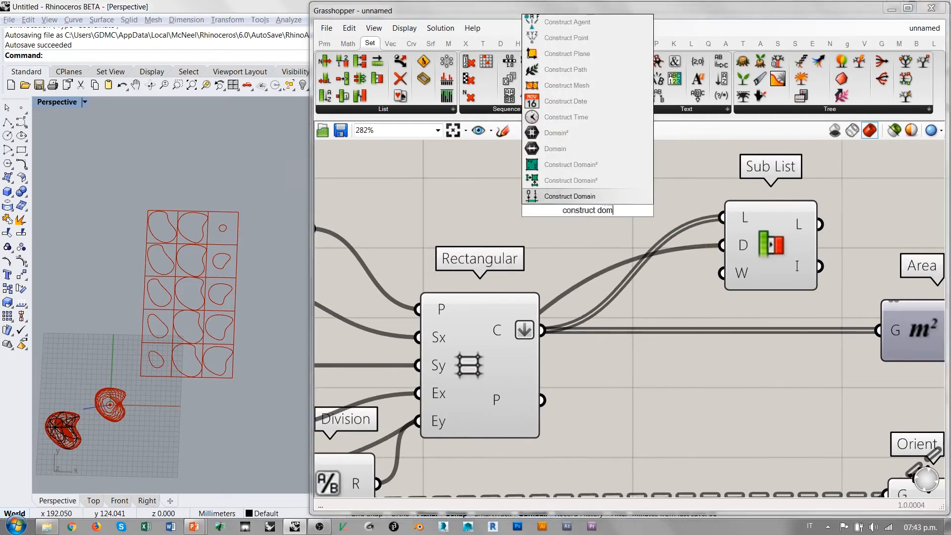
key(Return)
scroll(909, 210, down, 2)
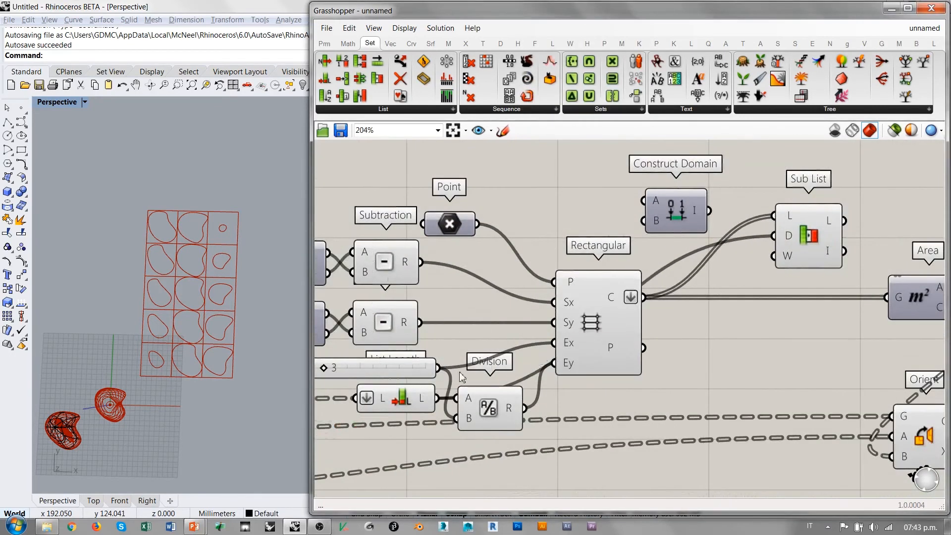
drag(435, 398, 643, 220)
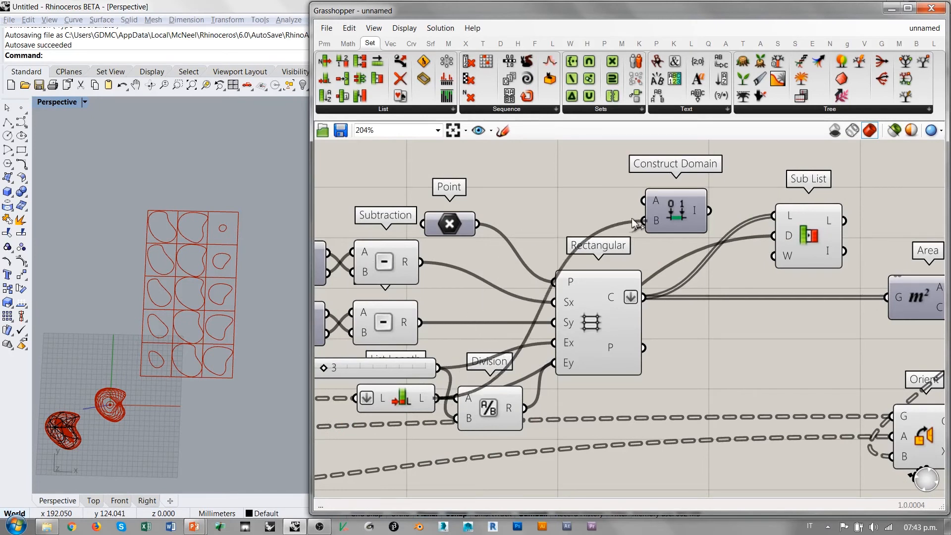
Apply the expression x-1 to Construct Domain's B input and check the resulting domain.
right_click(658, 221)
mouse_move(703, 332)
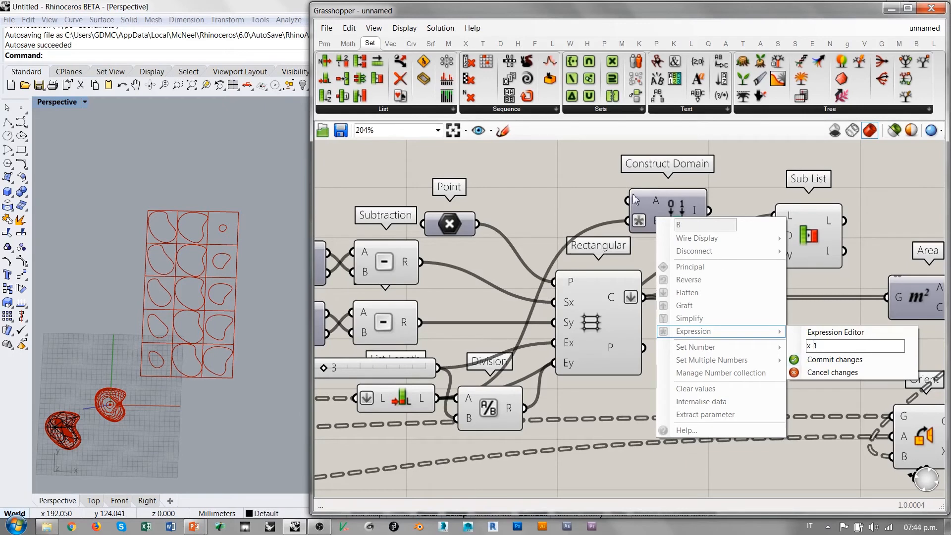
click(578, 178)
mouse_move(695, 214)
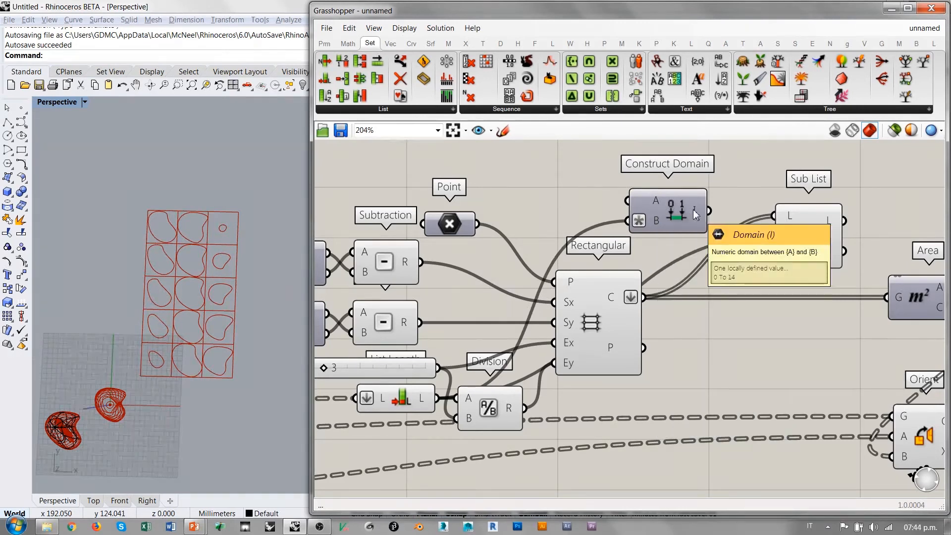
Replace the wire into Sub List's Domain (D) input with Construct Domain's output, and move Sub List closer to Construct Domain.
drag(709, 211, 774, 237)
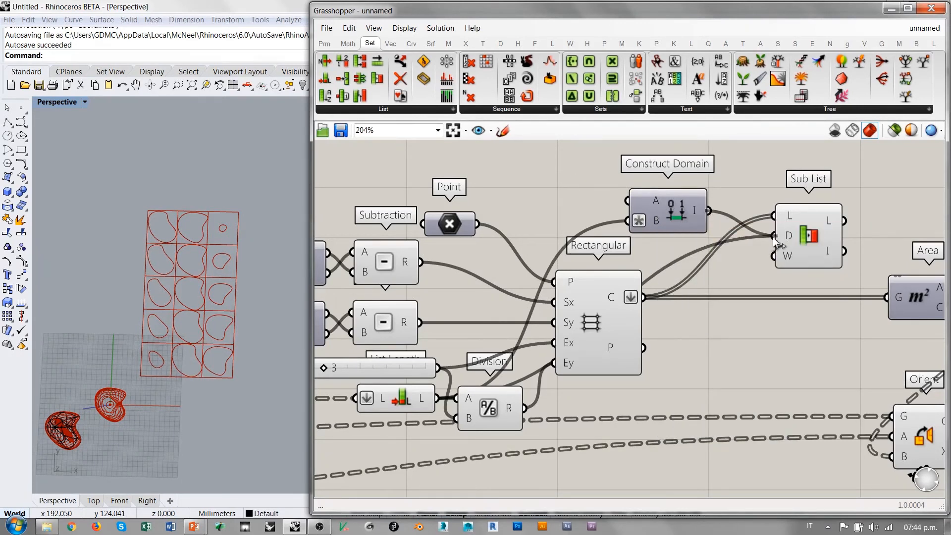
right_drag(833, 268, 730, 263)
drag(714, 234, 668, 209)
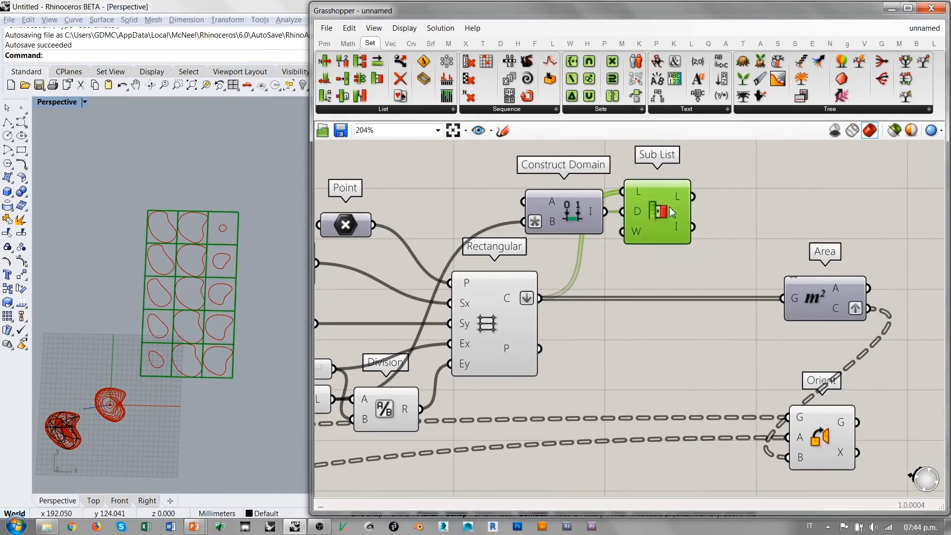
mouse_move(678, 197)
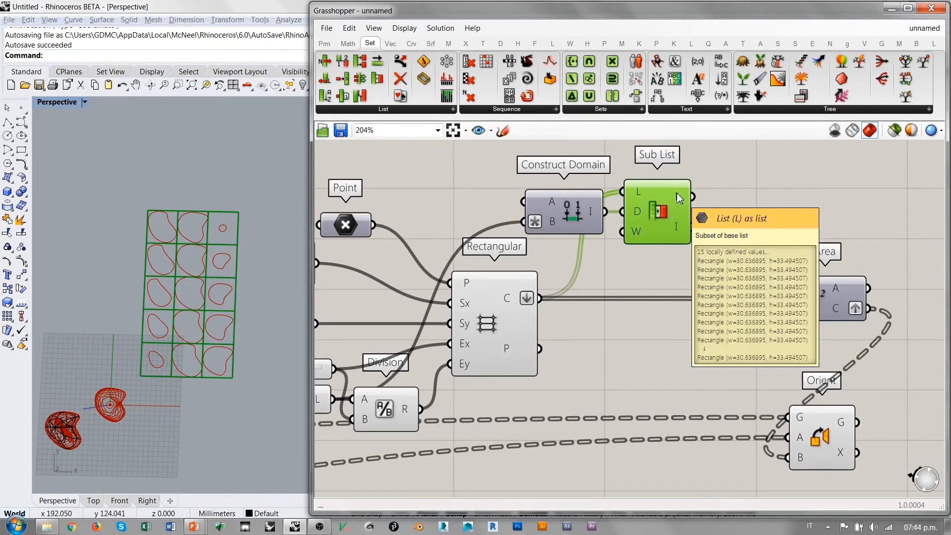
Replace Area's Geometry (G) input with the list output of Sub List.
drag(692, 197, 733, 301)
click(744, 339)
click(592, 345)
Set the number slider feeding Ex and Division to 6, and check the Division result and Rectangular's Cells output.
right_drag(570, 345, 746, 318)
drag(407, 360, 456, 366)
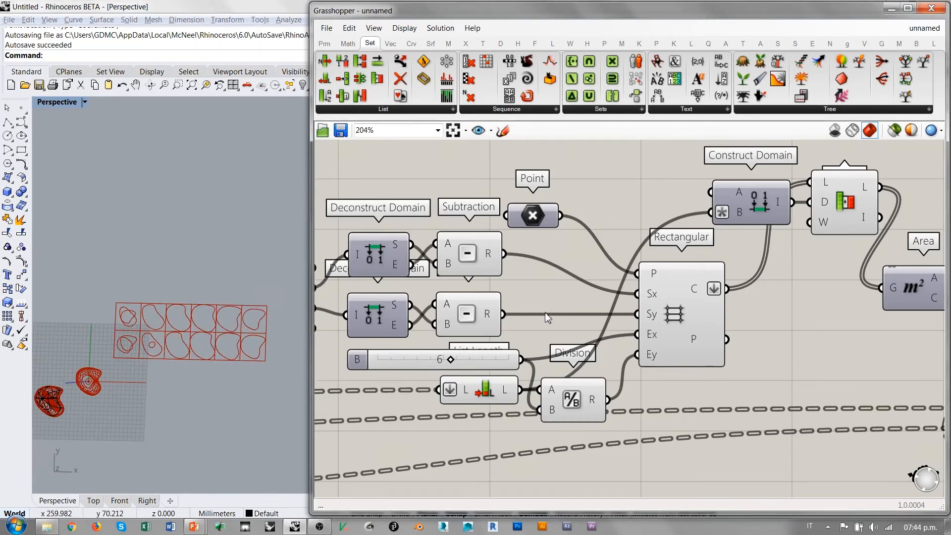
right_drag(148, 354, 155, 340)
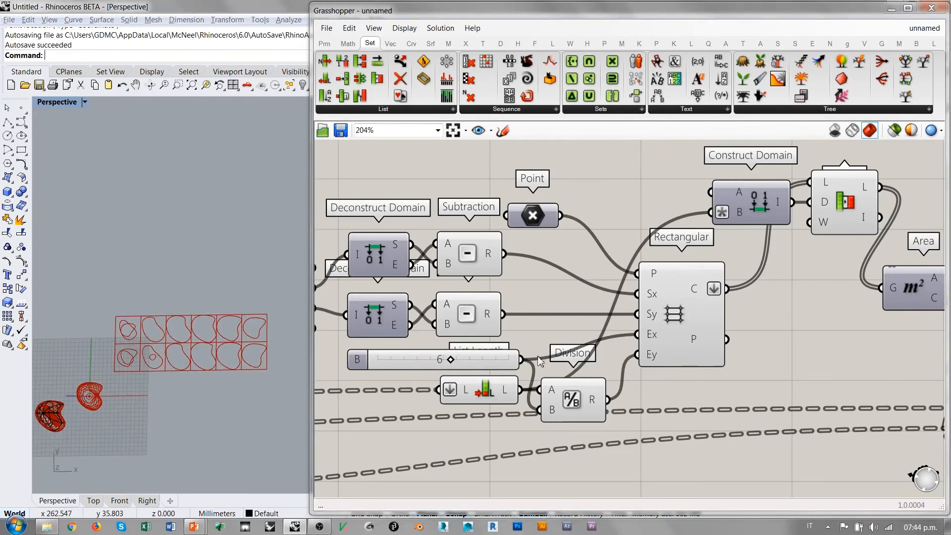
scroll(488, 312, up, 1)
mouse_move(554, 370)
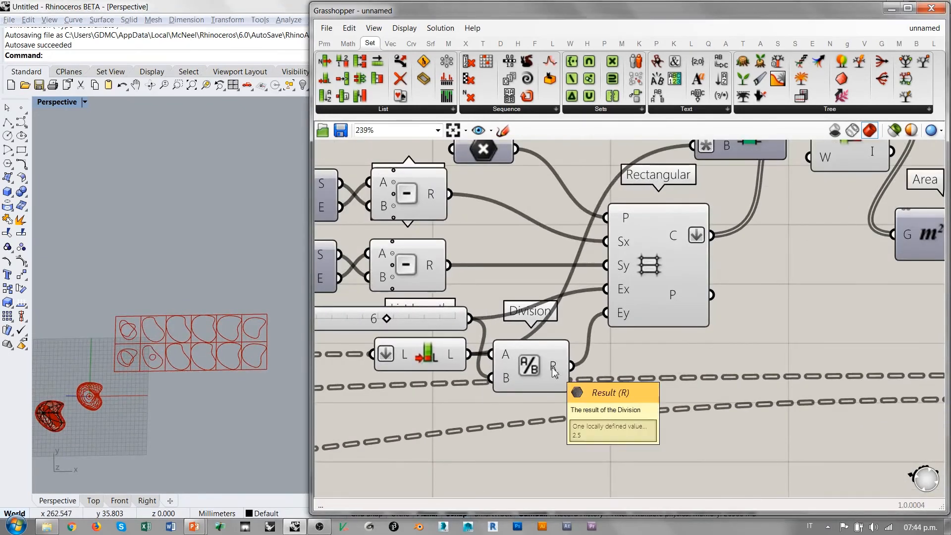
click(534, 367)
click(634, 353)
right_drag(676, 291, 599, 375)
mouse_move(597, 326)
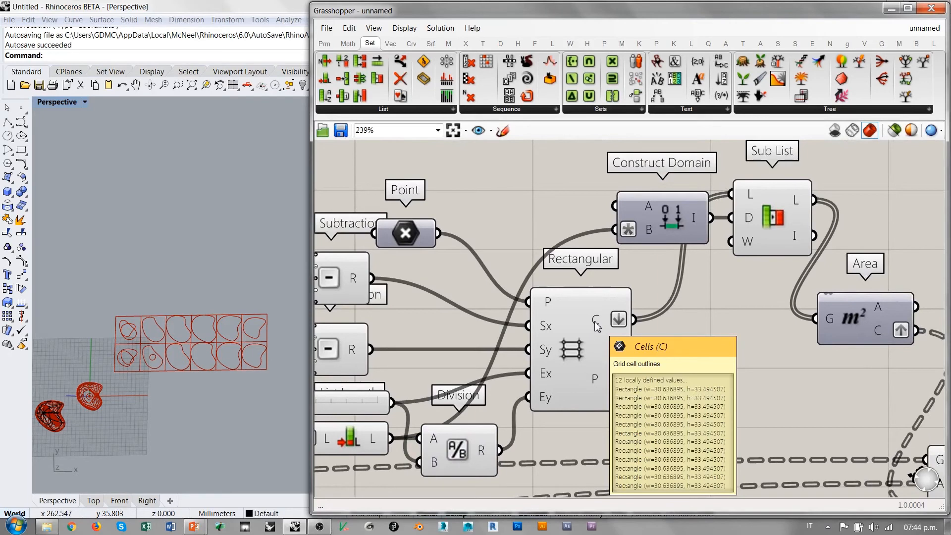
Check List Length's output and apply the expression x+1 to Rectangular's Ey input.
right_drag(596, 326, 737, 282)
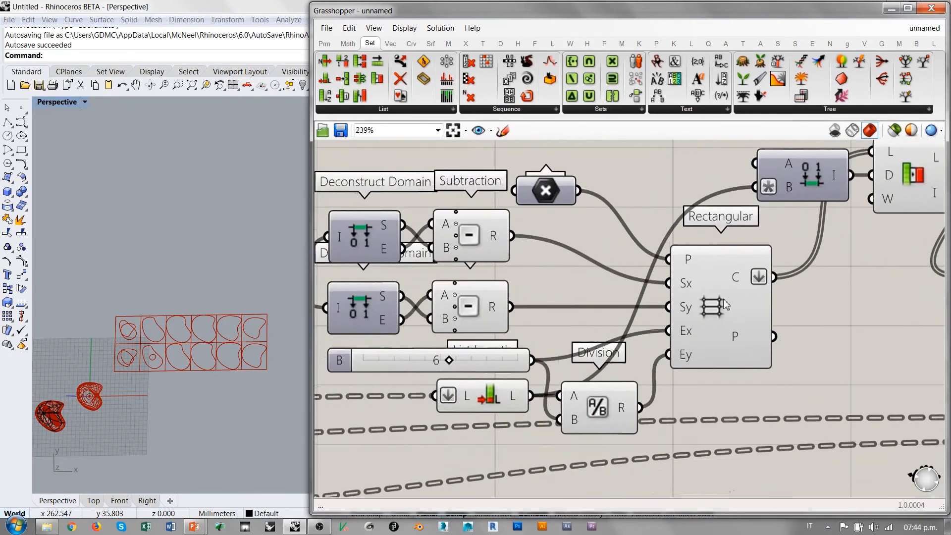
scroll(728, 299, down, 1)
mouse_move(548, 385)
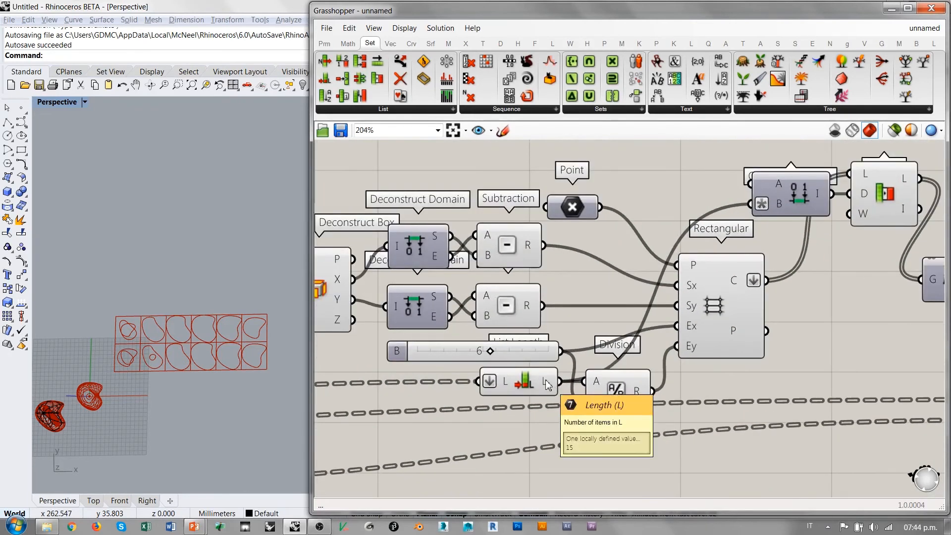
right_drag(775, 353, 724, 378)
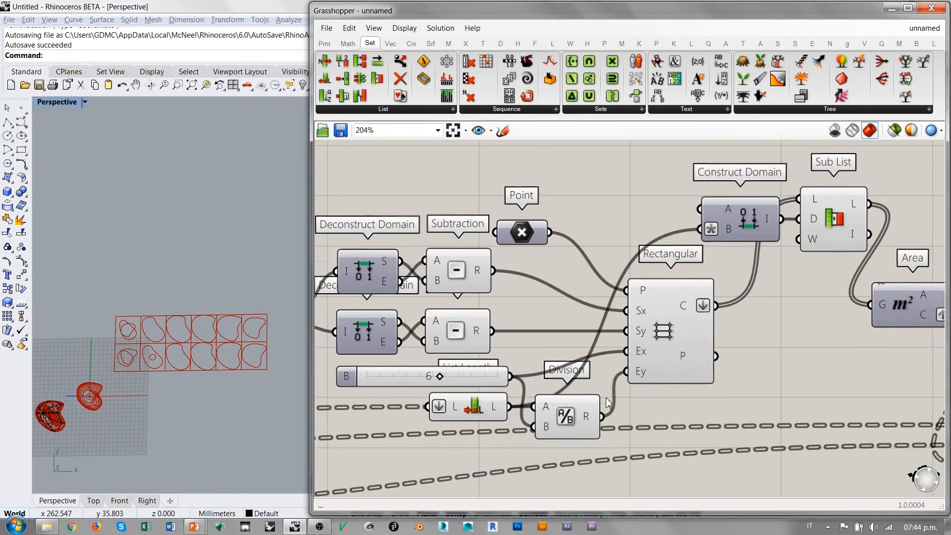
right_drag(573, 422, 441, 442)
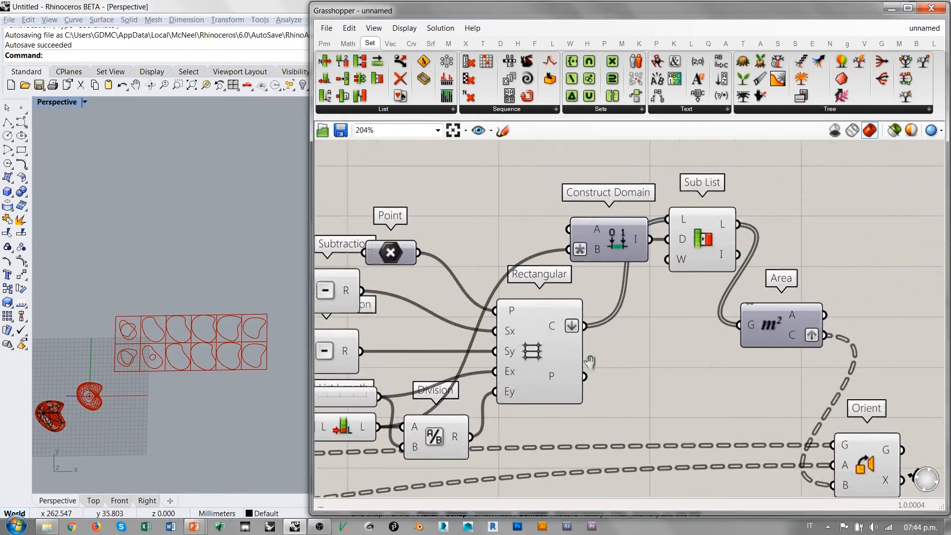
scroll(545, 340, down, 1)
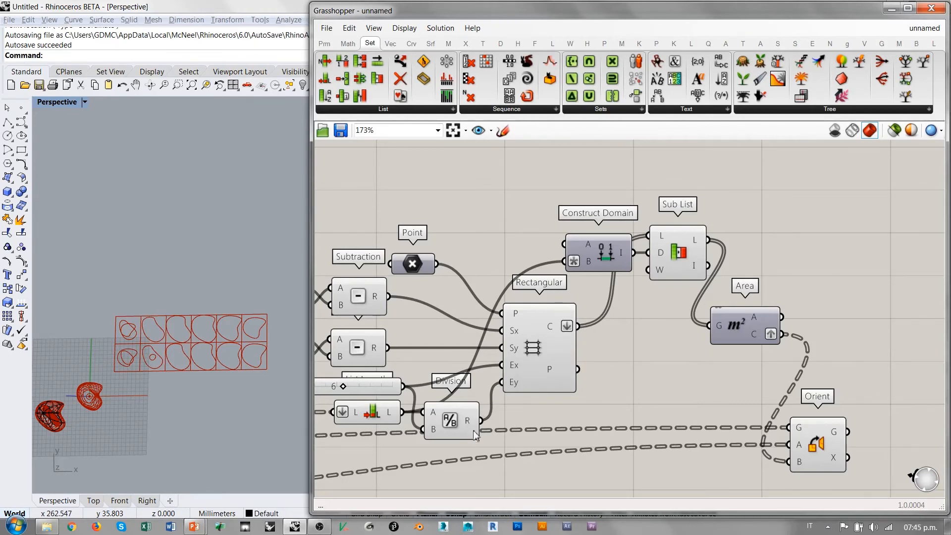
scroll(474, 435, up, 2)
click(453, 425)
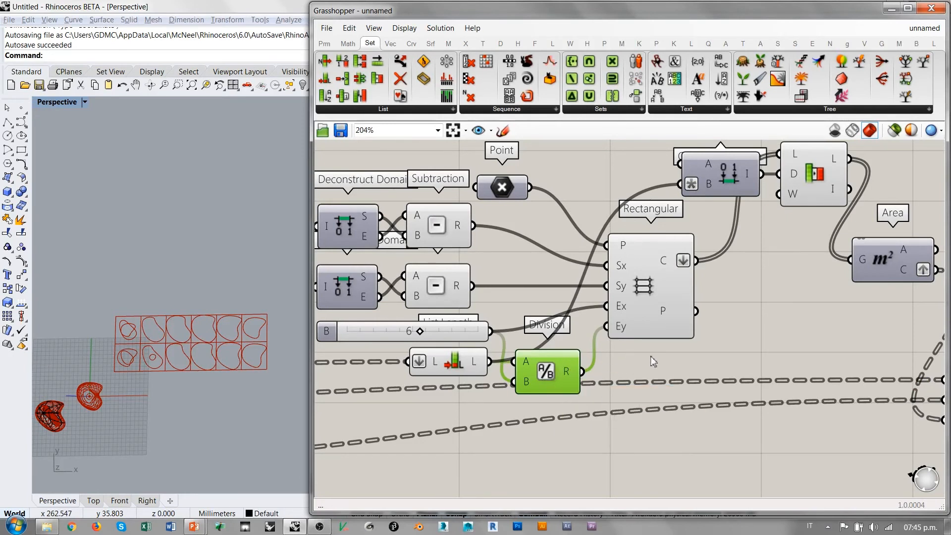
right_drag(645, 347, 647, 366)
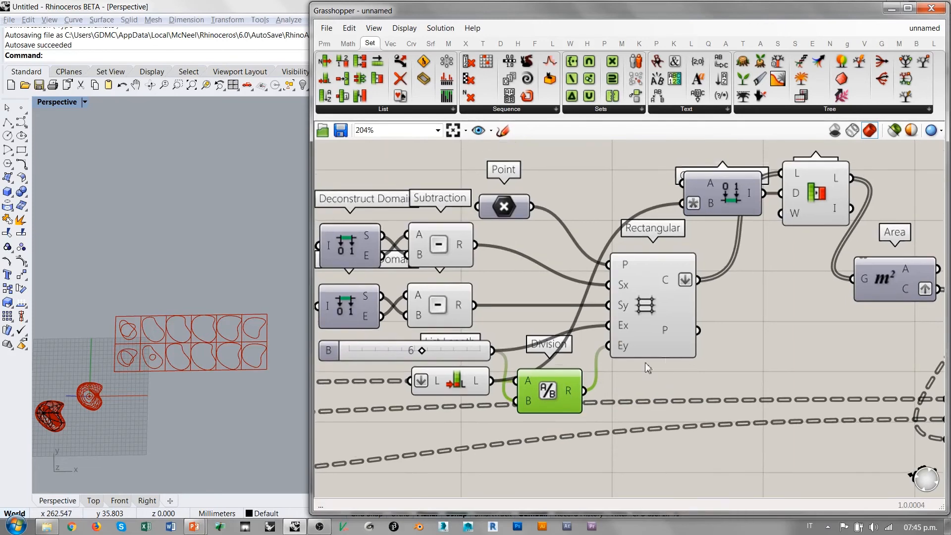
right_click(623, 350)
mouse_move(738, 411)
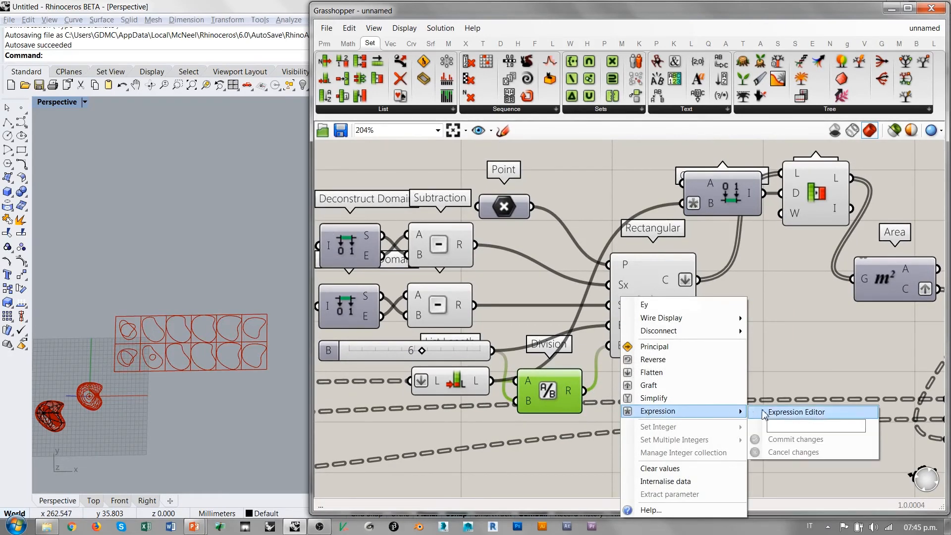
click(782, 427)
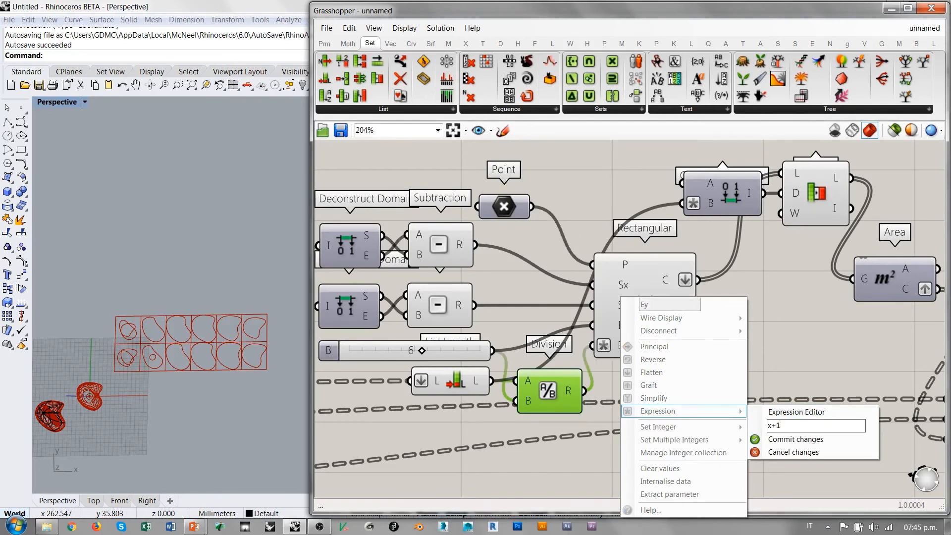
click(813, 330)
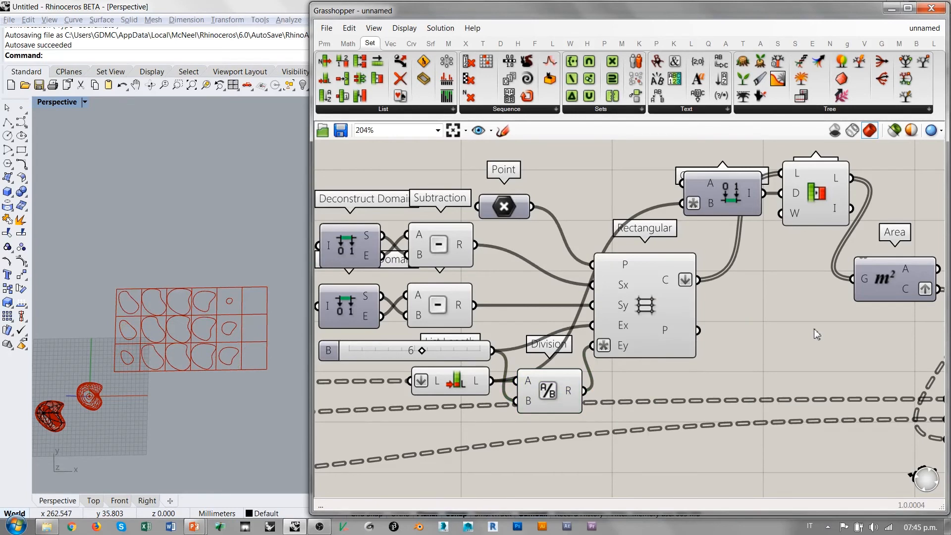
Set the number slider feeding Ex and Division to 7, and turn off the previews of Rectangular and Sub List.
drag(422, 350, 459, 365)
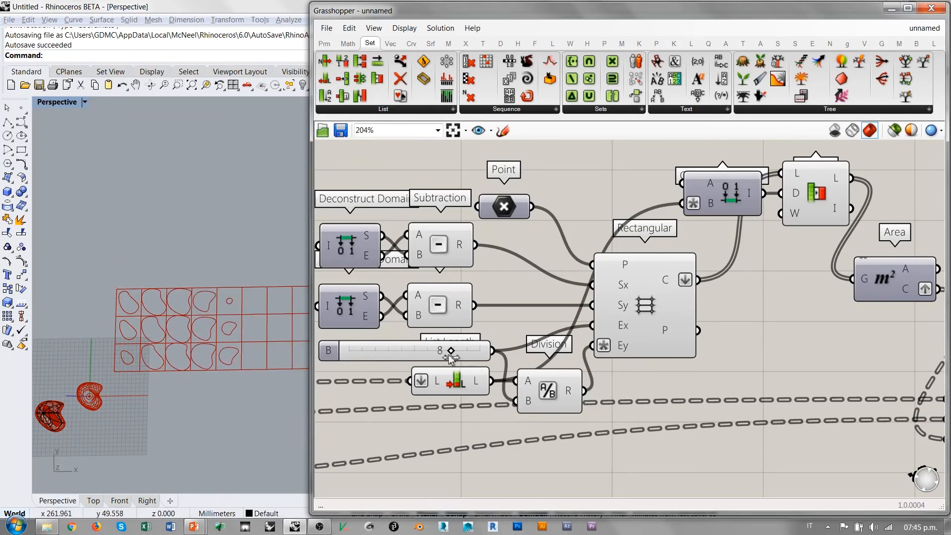
mouse_move(455, 355)
mouse_down()
mouse_move(402, 356)
mouse_move(437, 354)
mouse_up()
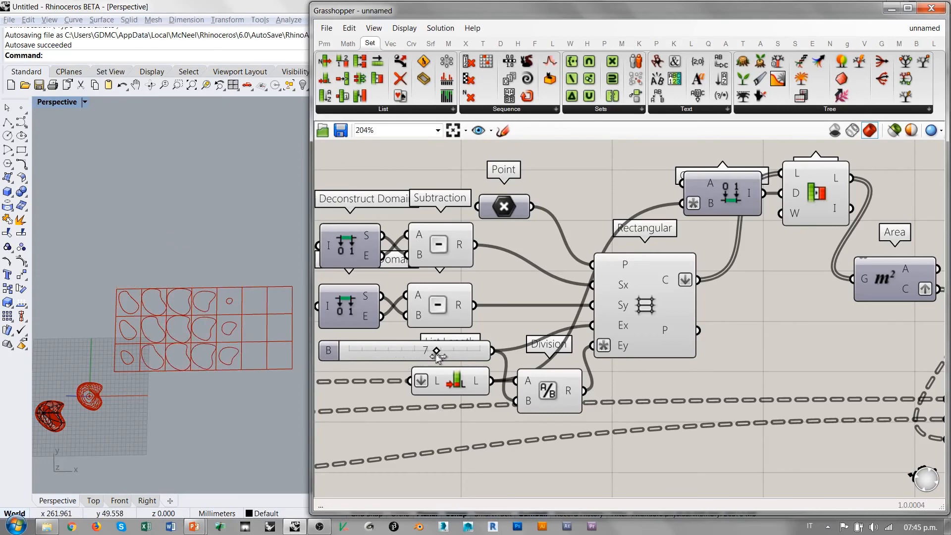
right_drag(720, 392, 545, 399)
click(473, 315)
key(ctrl+q)
click(609, 298)
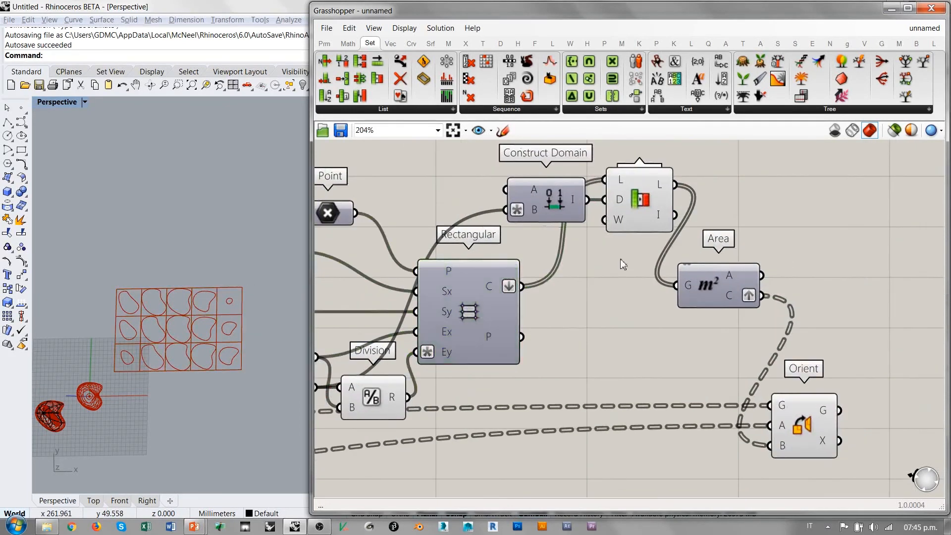
click(642, 198)
key(ctrl+q)
click(640, 328)
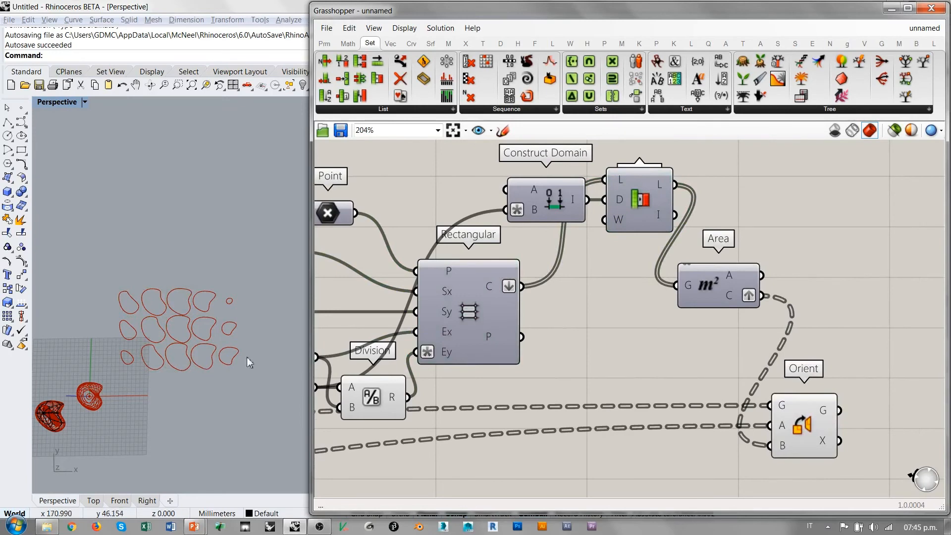
Select the Point feeding Rectangular and move it in the negative Y direction in the Rhino viewport to shift the contour layout.
right_drag(245, 342, 213, 283)
scroll(203, 329, up, 9)
scroll(194, 318, down, 4)
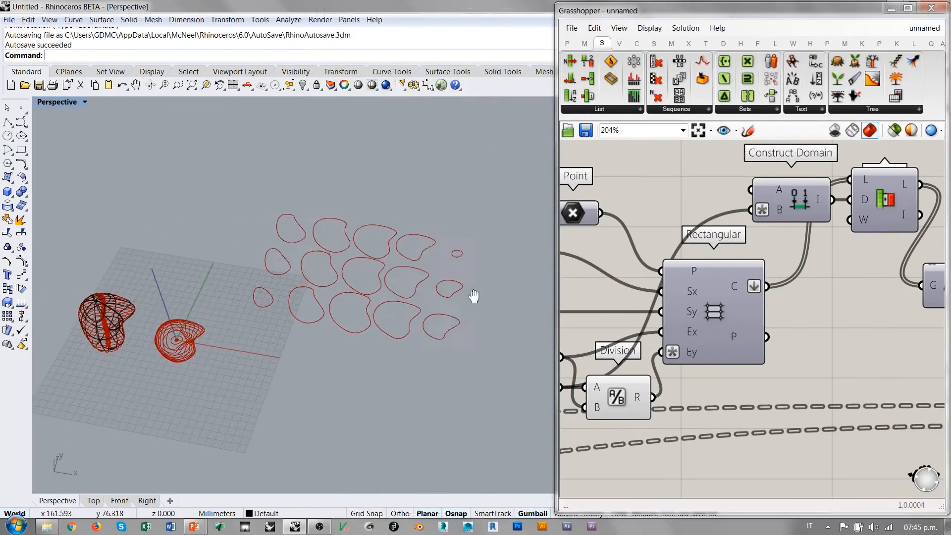
right_drag(474, 295, 446, 302)
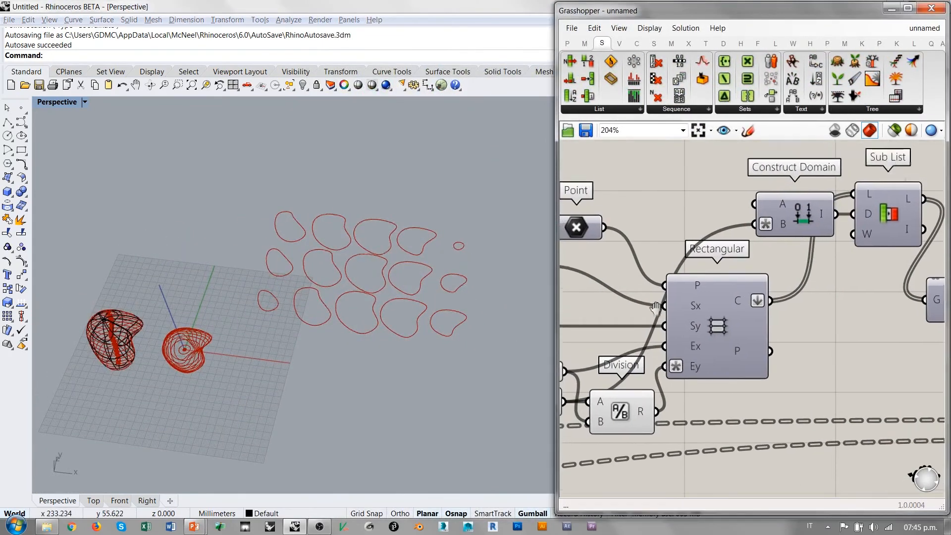
scroll(657, 307, down, 5)
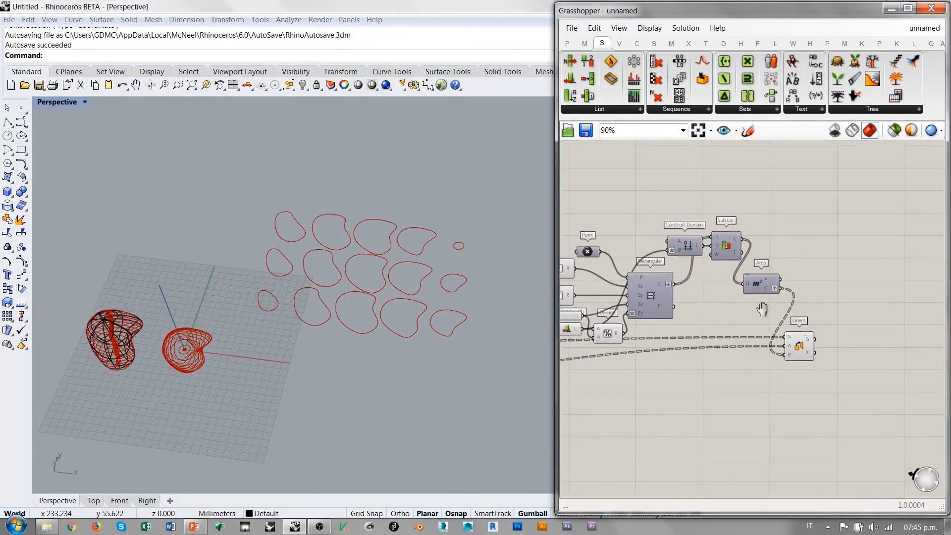
right_drag(675, 315, 787, 322)
click(744, 238)
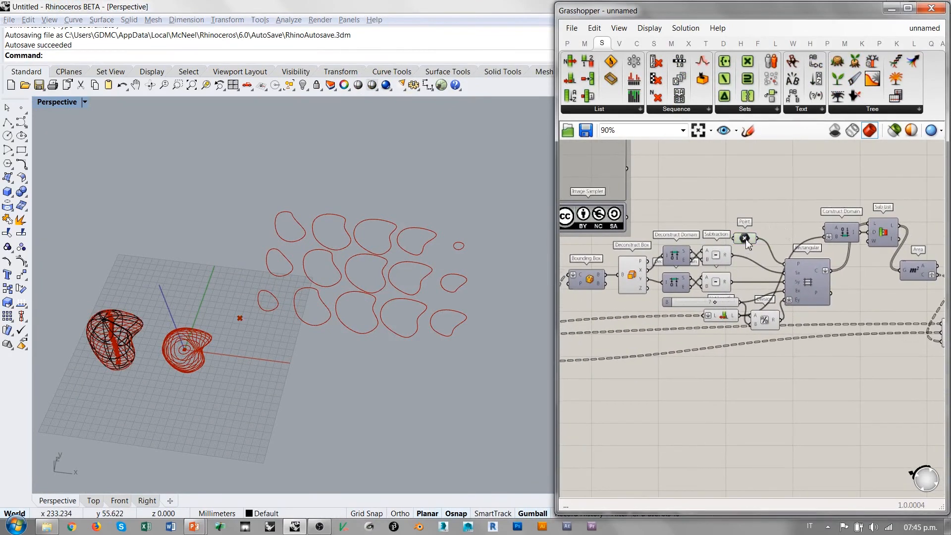
right_drag(331, 306, 257, 298)
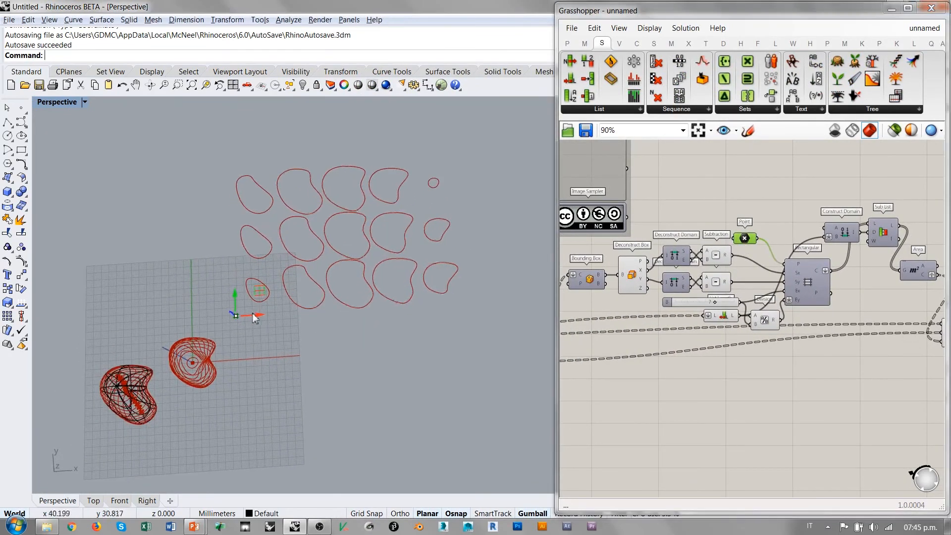
drag(235, 299, 212, 365)
right_drag(325, 437, 307, 396)
click(703, 382)
Examine the laid-out contours in the viewport and highlight the Orient component's geometry among them.
scroll(702, 381, down, 1)
right_drag(855, 331, 737, 339)
scroll(784, 317, down, 1)
scroll(766, 319, up, 4)
right_drag(347, 285, 322, 324)
shift+right_drag(322, 325, 392, 326)
scroll(383, 326, up, 4)
shift+right_drag(391, 326, 375, 321)
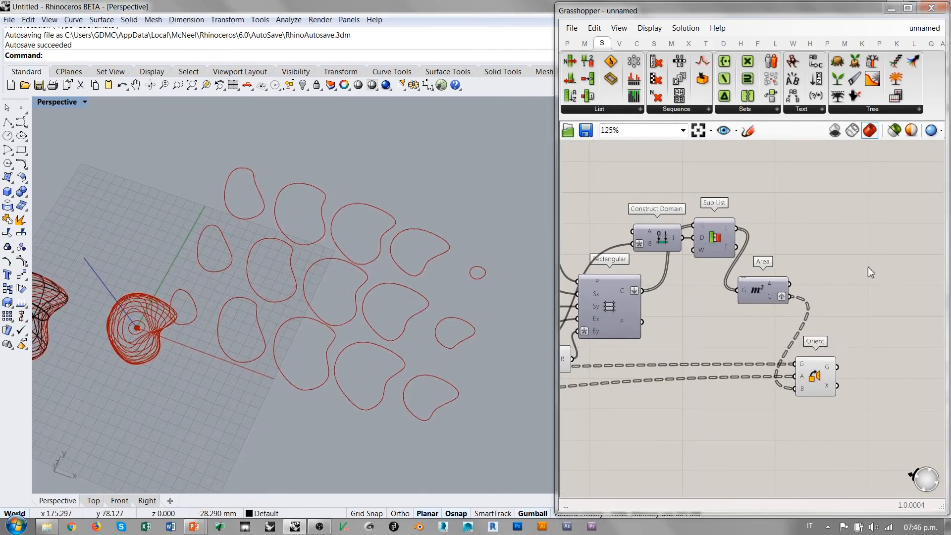
right_drag(823, 374, 652, 301)
click(644, 303)
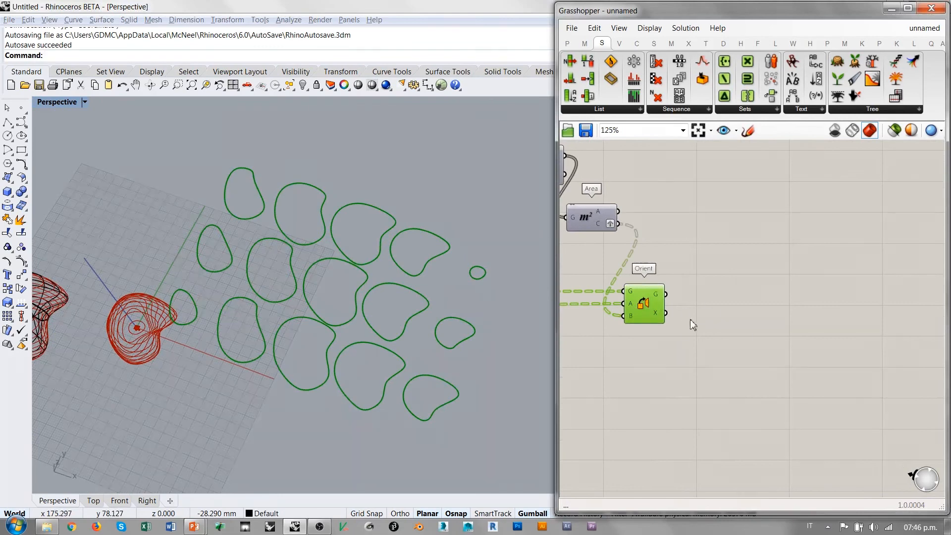
click(690, 320)
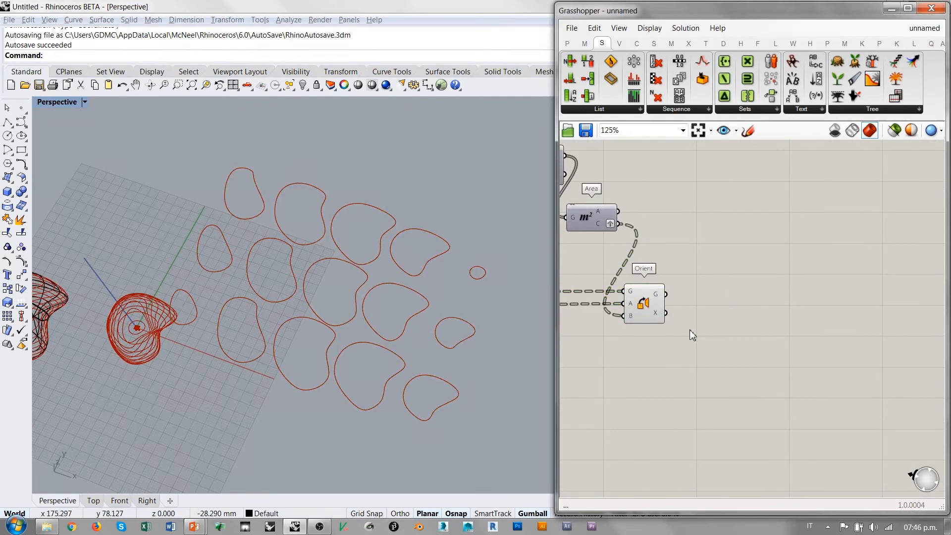
Add an Area component beside Orient, flatten Orient's Geometry (G) output and connect it to Area's G input.
scroll(715, 305, up, 3)
double_click(729, 302)
text(area)
click(688, 306)
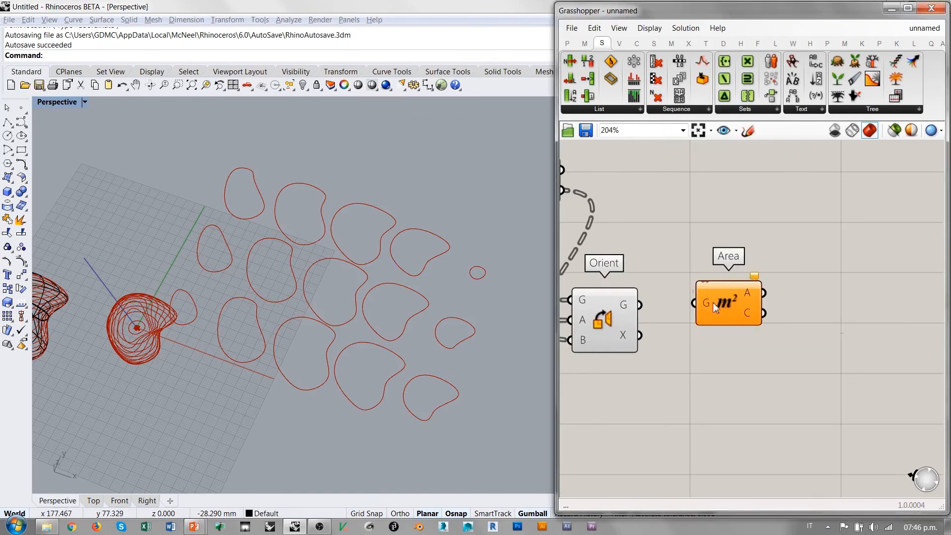
right_click(641, 306)
click(649, 348)
drag(656, 305, 727, 315)
click(803, 322)
Turn off the new Area component's preview and check its Area (A) output values.
right_drag(806, 323, 692, 333)
click(619, 314)
key(ctrl+q)
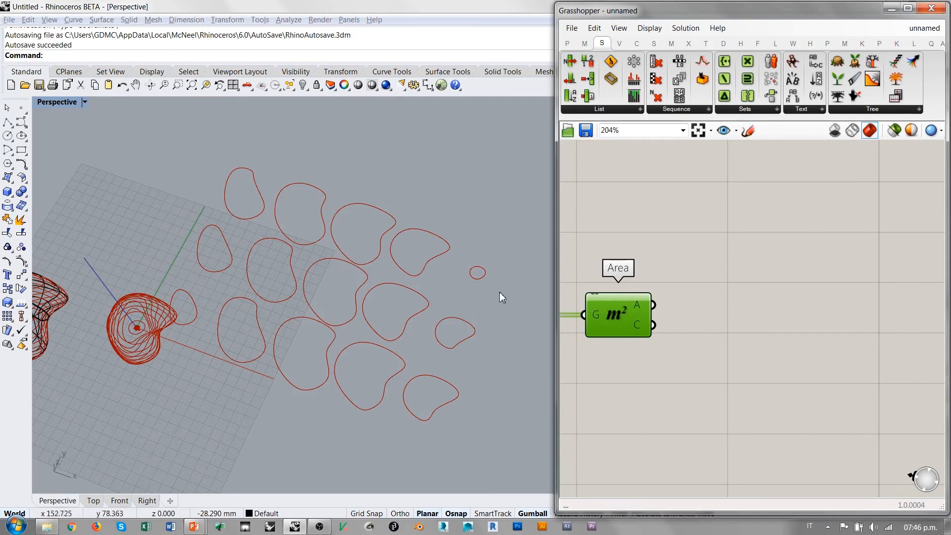
mouse_move(638, 305)
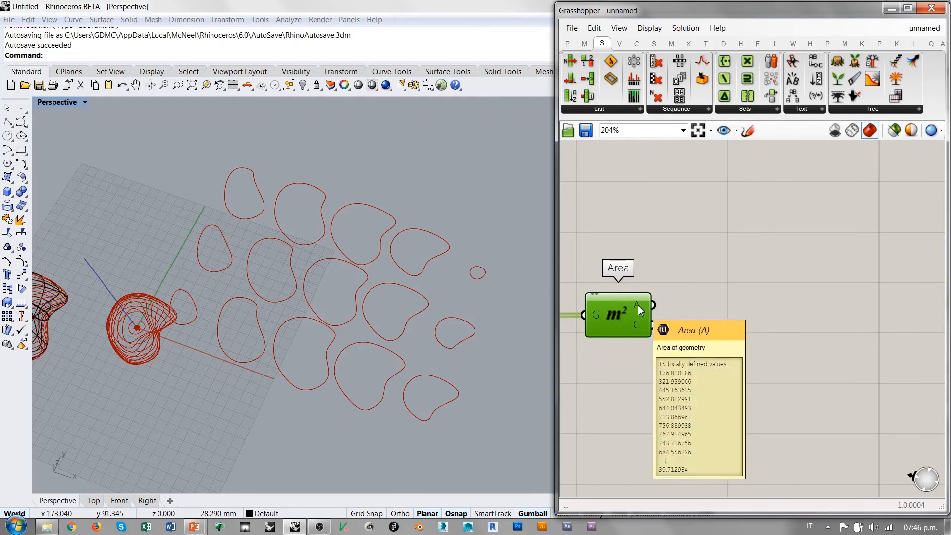
Add a Mass Addition component and connect Area's A output to its input.
double_click(707, 294)
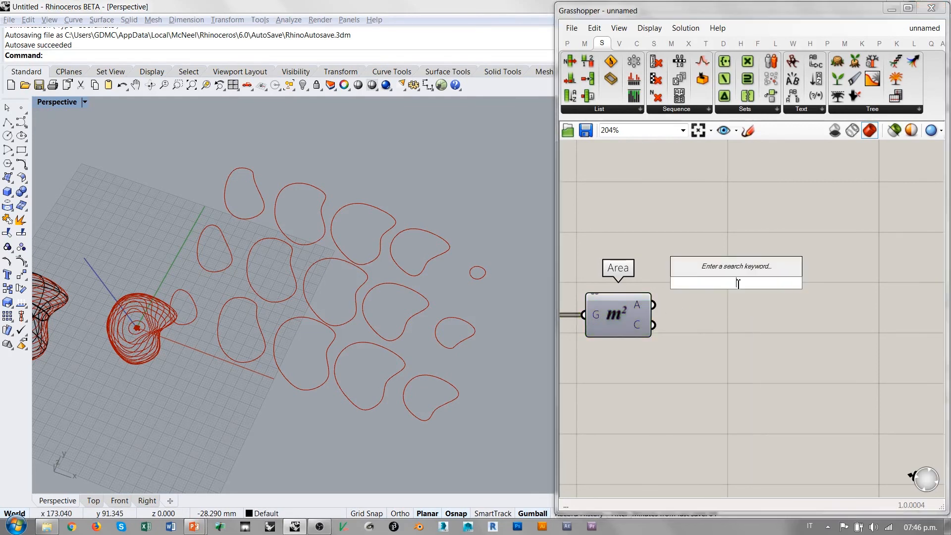
text(mass)
click(713, 269)
drag(653, 305, 672, 304)
click(709, 306)
Add a Panel beside Mass Addition and connect the Result (R) output to it to show the total area.
double_click(818, 291)
text(panel)
key(Return)
drag(817, 276, 833, 274)
drag(743, 295, 783, 285)
right_drag(858, 360, 709, 371)
drag(700, 305, 710, 319)
click(747, 405)
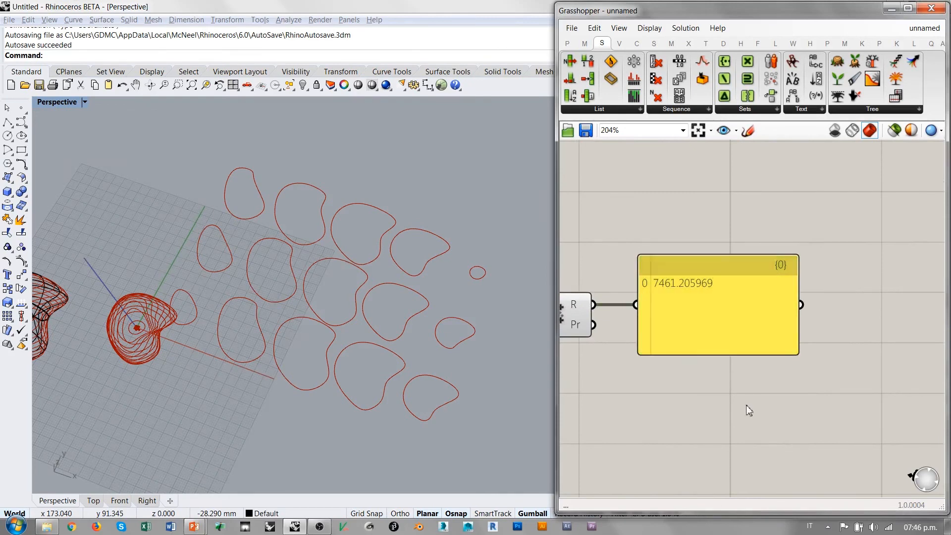
right_drag(411, 357, 393, 326)
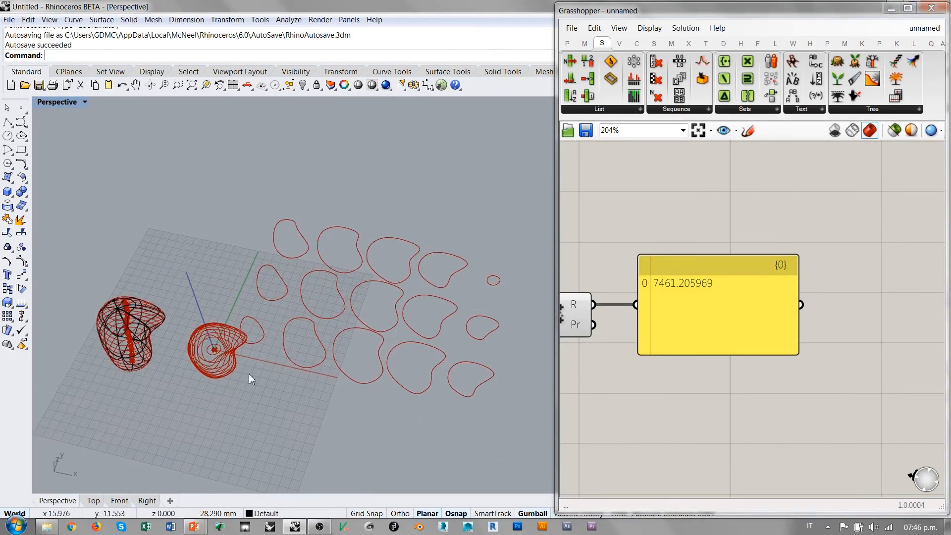
right_drag(249, 374, 229, 369)
right_drag(342, 395, 382, 359)
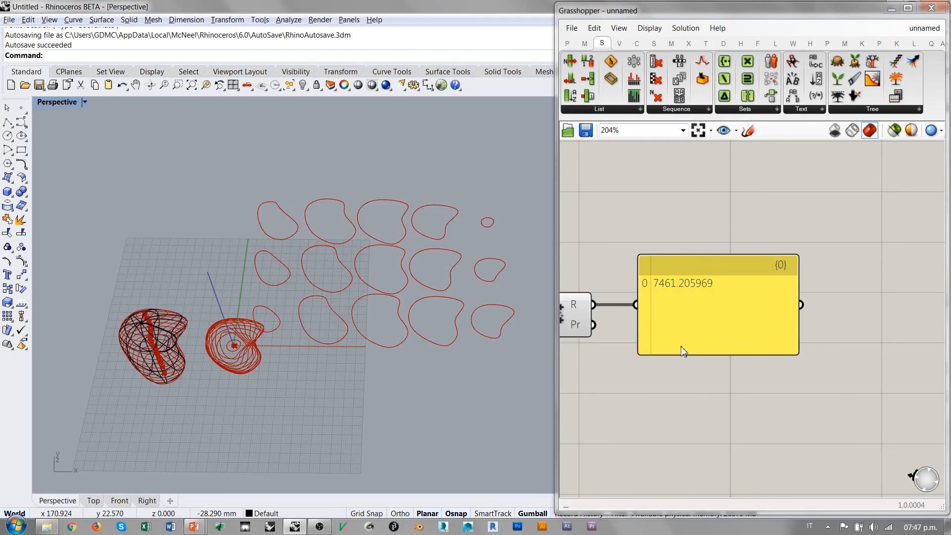
key(alt+Tab)
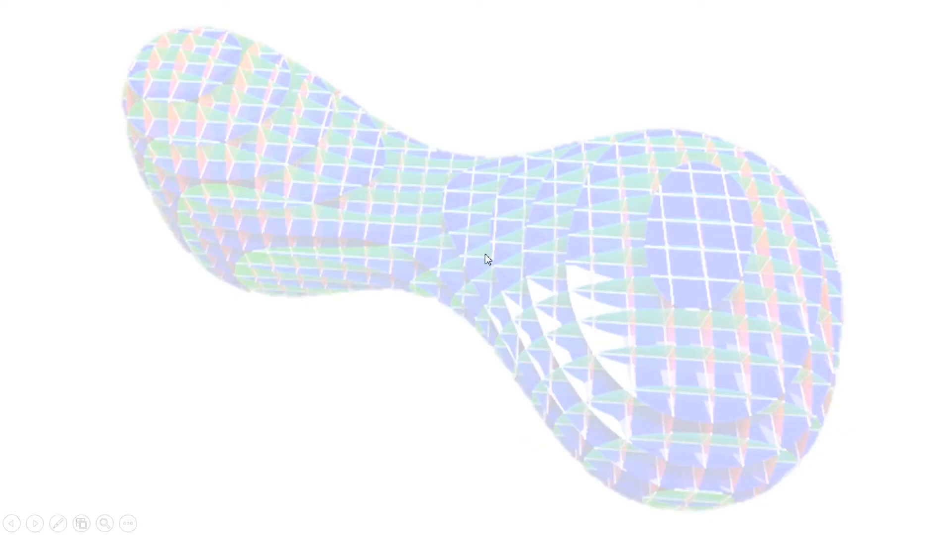
click(635, 257)
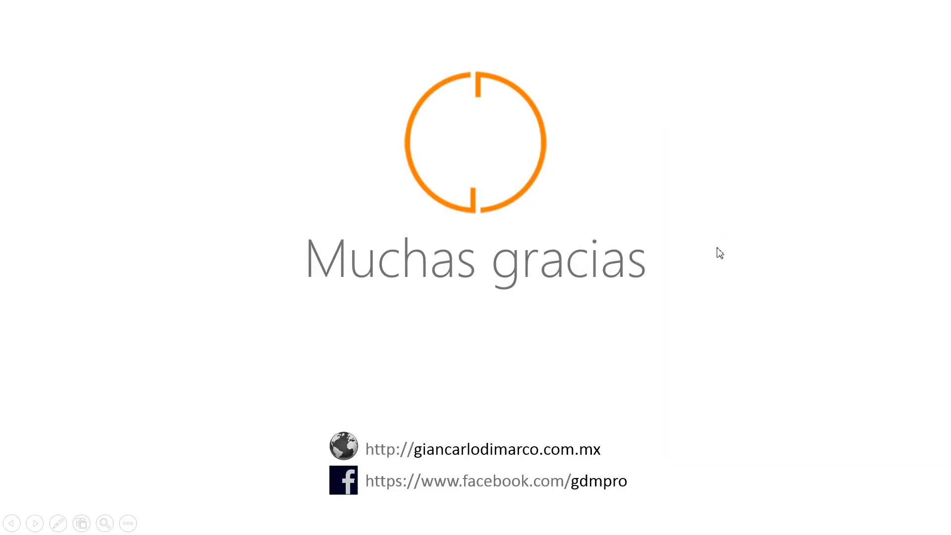